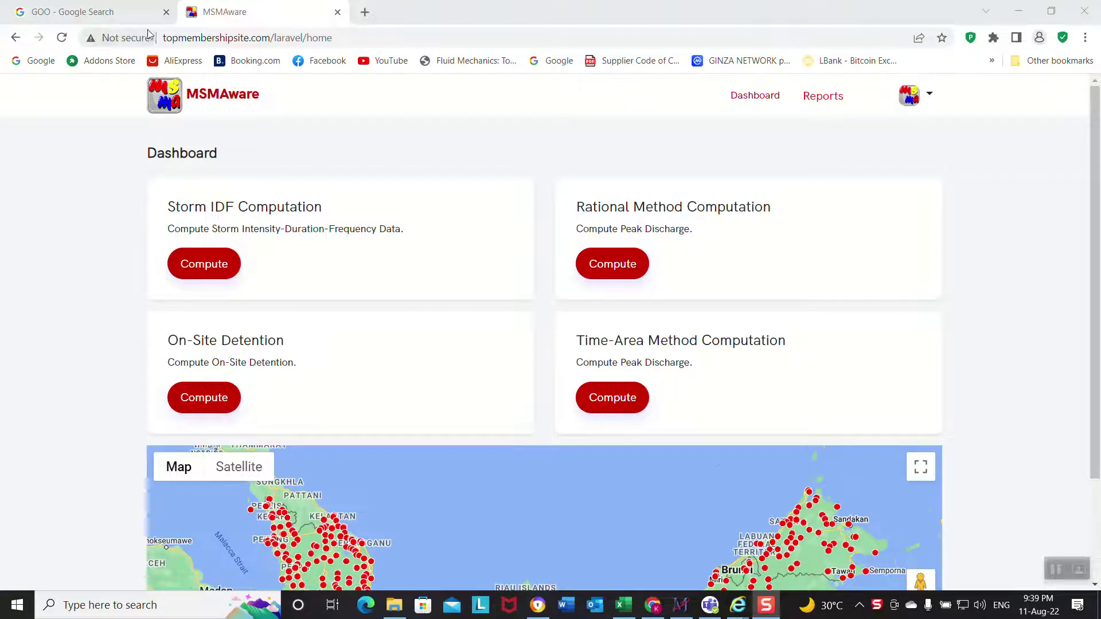
Load onsitedetentiondemo.msmaware.com in the Google Search tab to open the on-site detention demo sheet
{"action": "left_click", "coordinate": [121, 14]}
{"action": "left_click", "coordinate": [198, 45]}
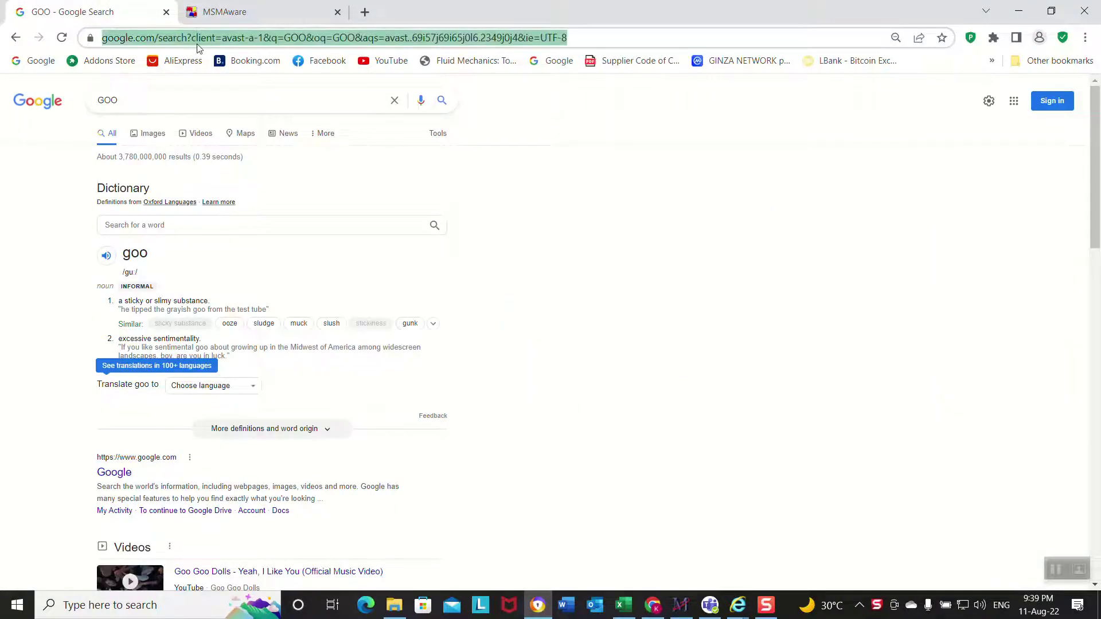
{"action": "type", "text": "ONS"}
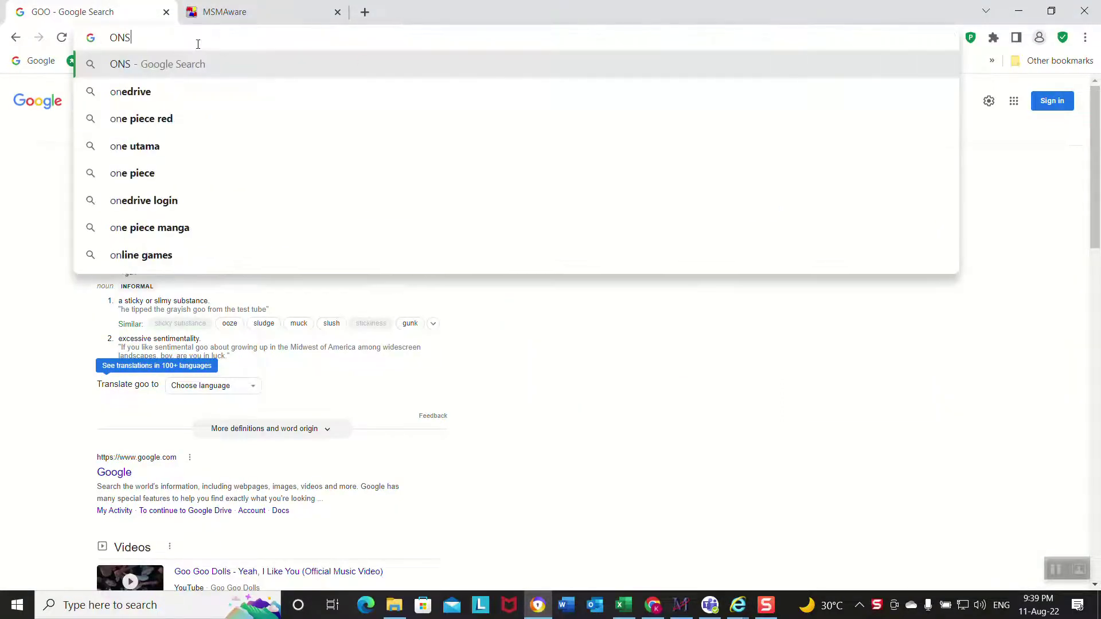
{"action": "key", "text": "BackSpace"}
{"action": "key", "text": "BackSpace"}
{"action": "key", "text": "BackSpace"}
{"action": "type", "text": "o"}
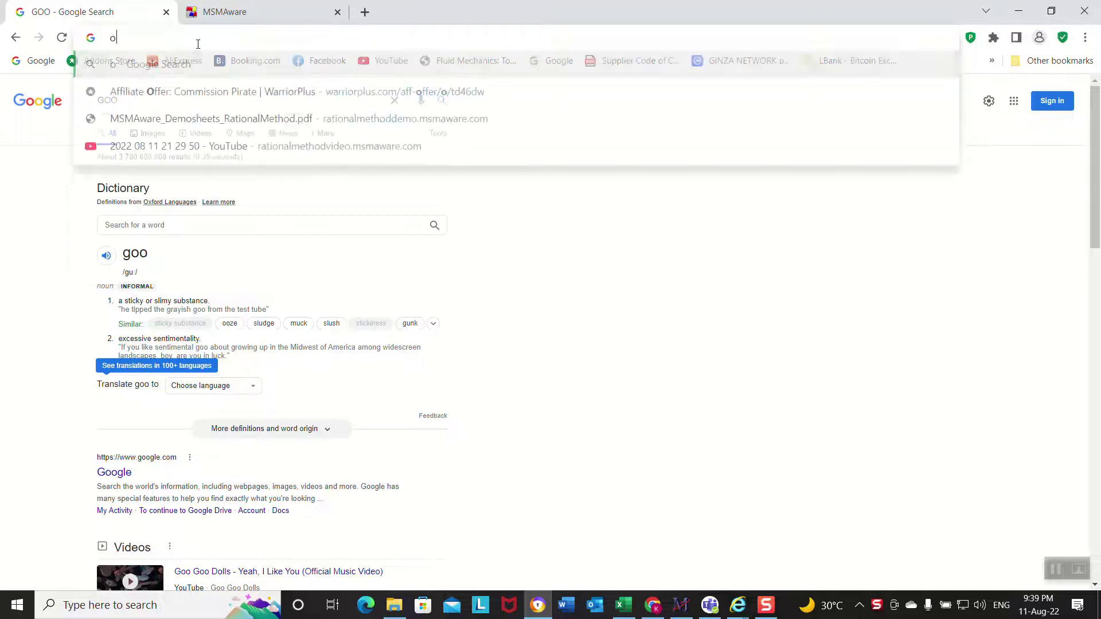
{"action": "type", "text": "nsitedet"}
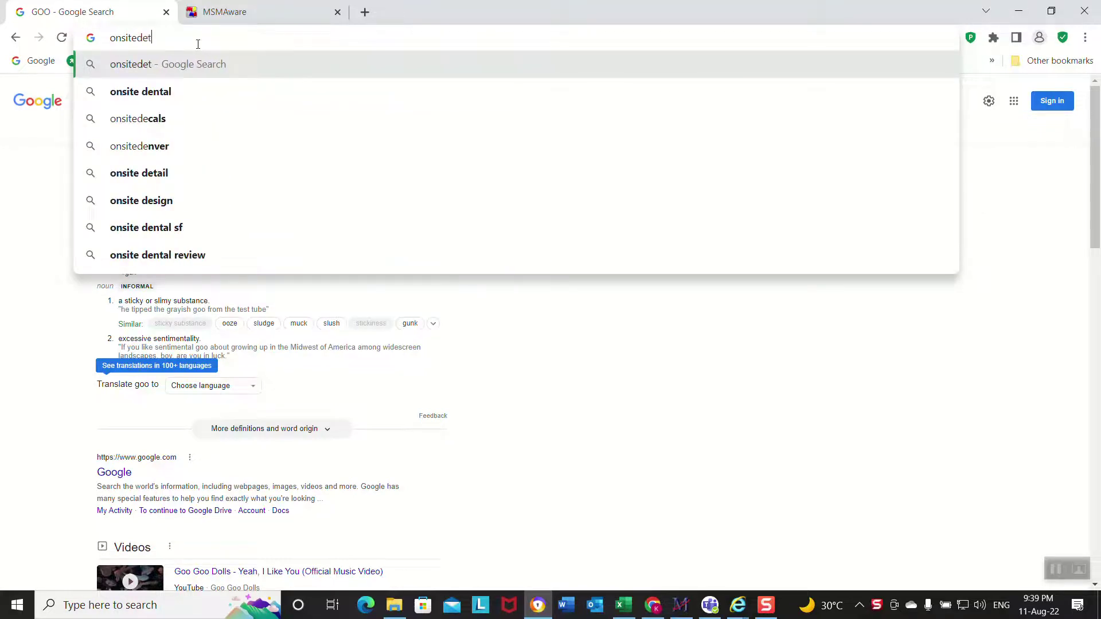
{"action": "type", "text": "entiondem"}
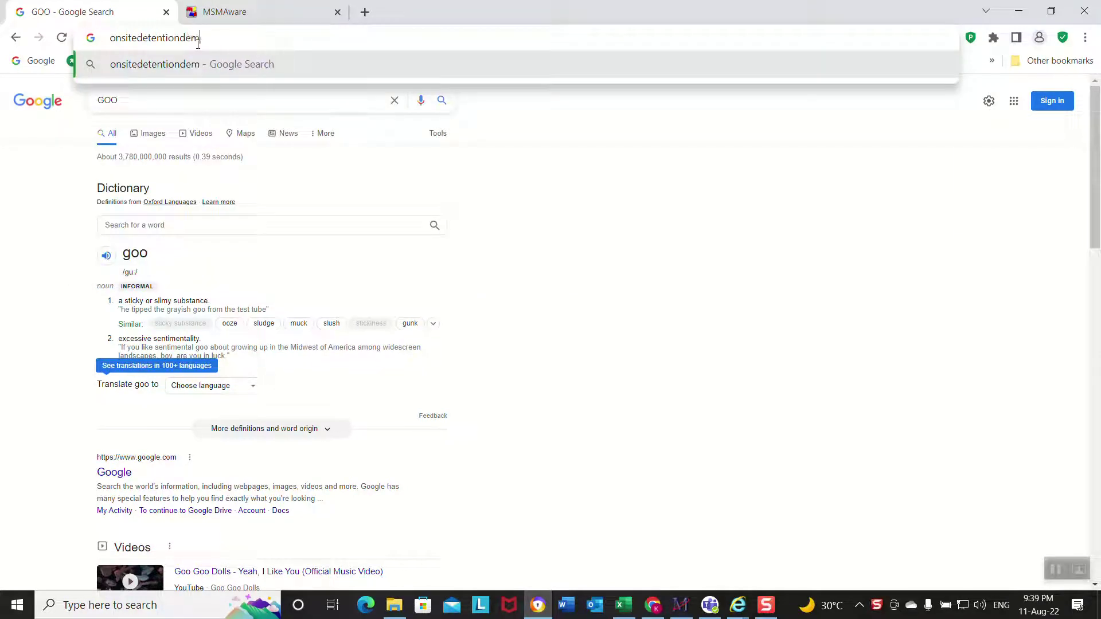
{"action": "type", "text": "o.msmaware.com"}
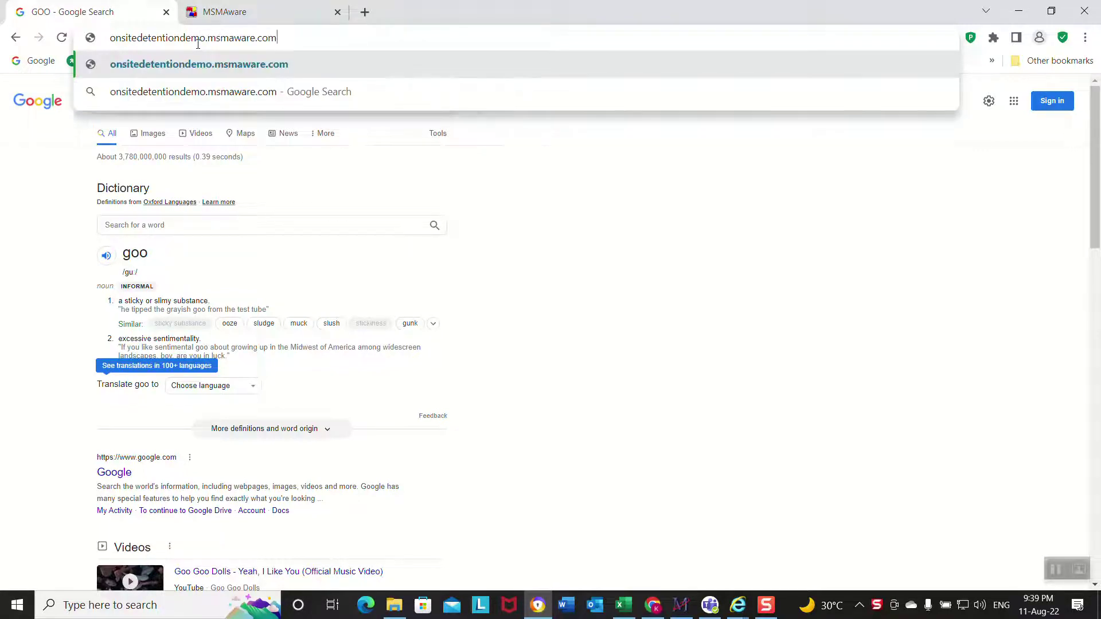
{"action": "key", "text": "Return"}
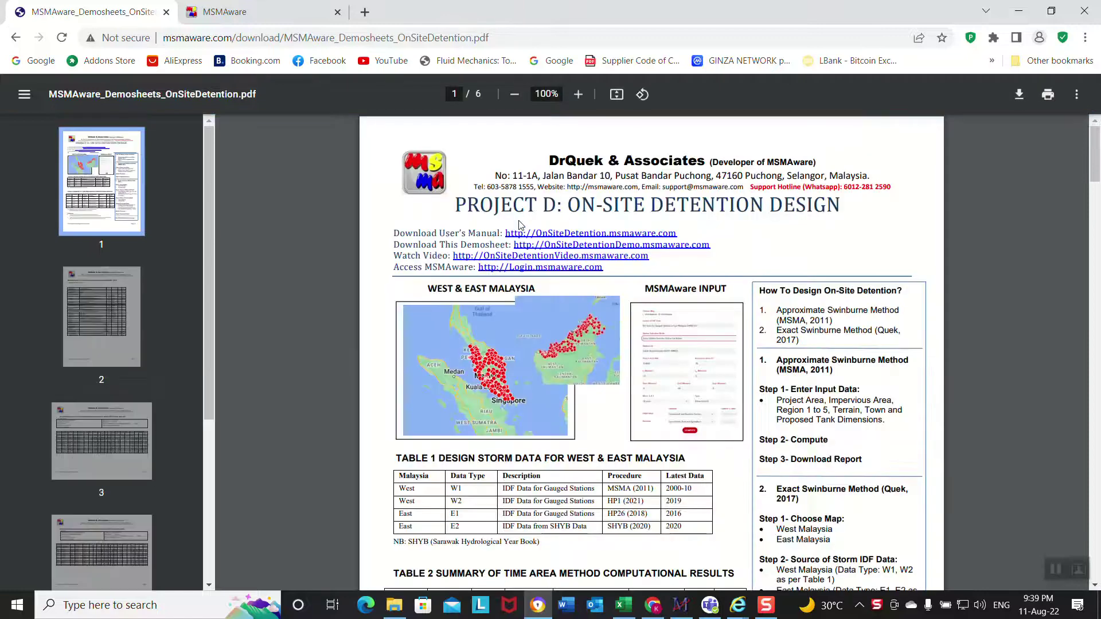
Follow the user's manual link on page 1 of the demo sheet
{"action": "left_click", "coordinate": [571, 235]}
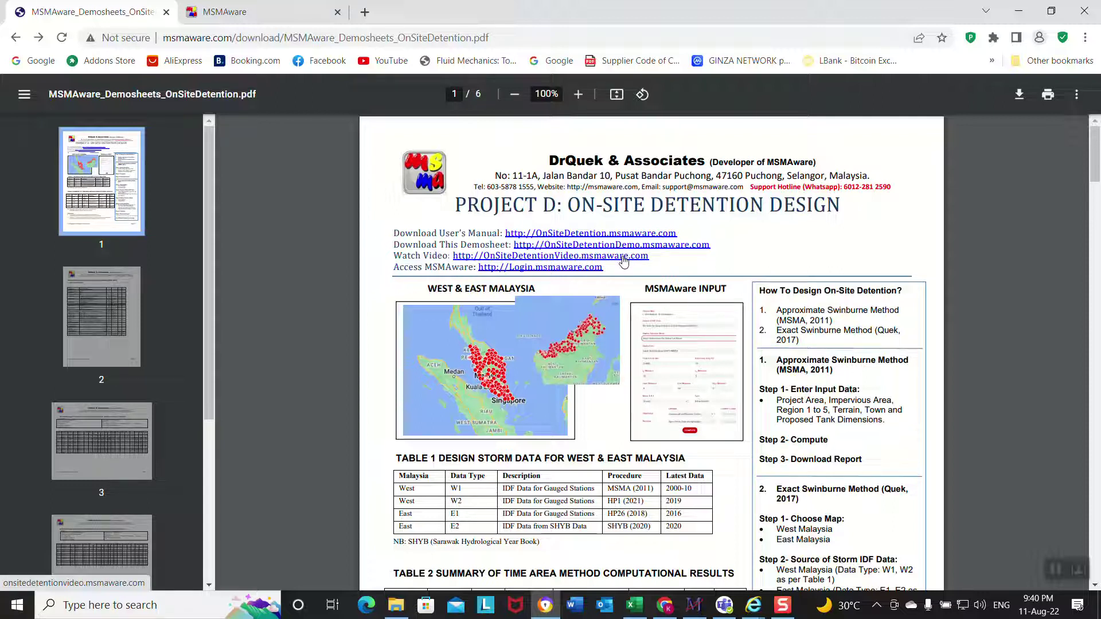
Scroll to Table 2 and highlight the Approximate and Exact Swinburne Method names
{"action": "scroll", "coordinate": [672, 325], "scroll_direction": "down", "scroll_amount": 1}
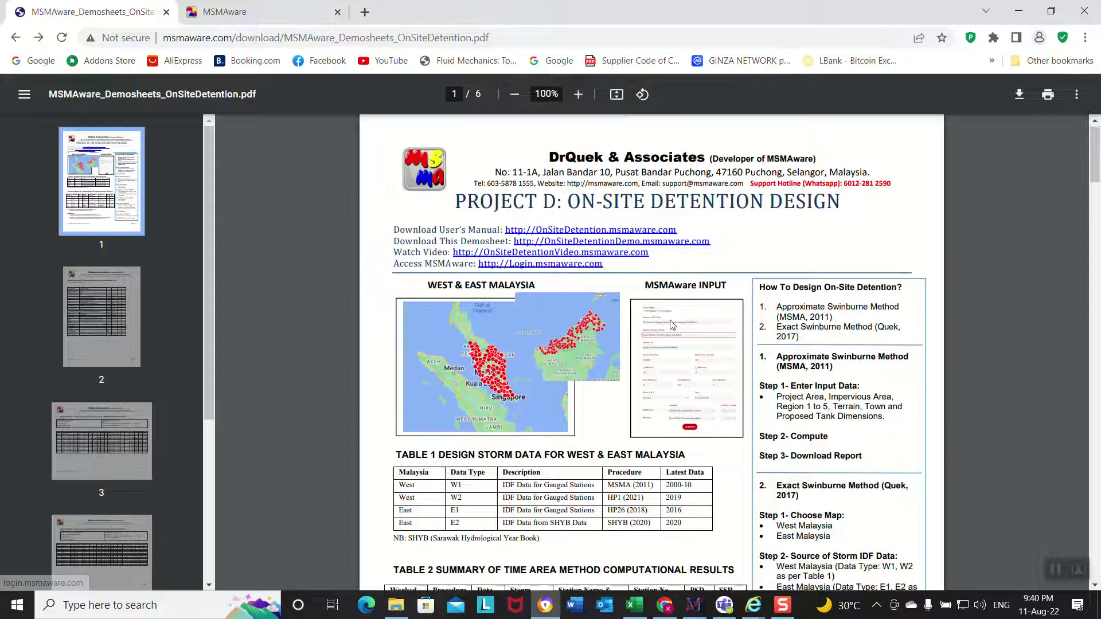
{"action": "scroll", "coordinate": [672, 325], "scroll_direction": "down", "scroll_amount": 3}
{"action": "scroll", "coordinate": [671, 323], "scroll_direction": "up", "scroll_amount": 3}
{"action": "scroll", "coordinate": [670, 323], "scroll_direction": "down", "scroll_amount": 1}
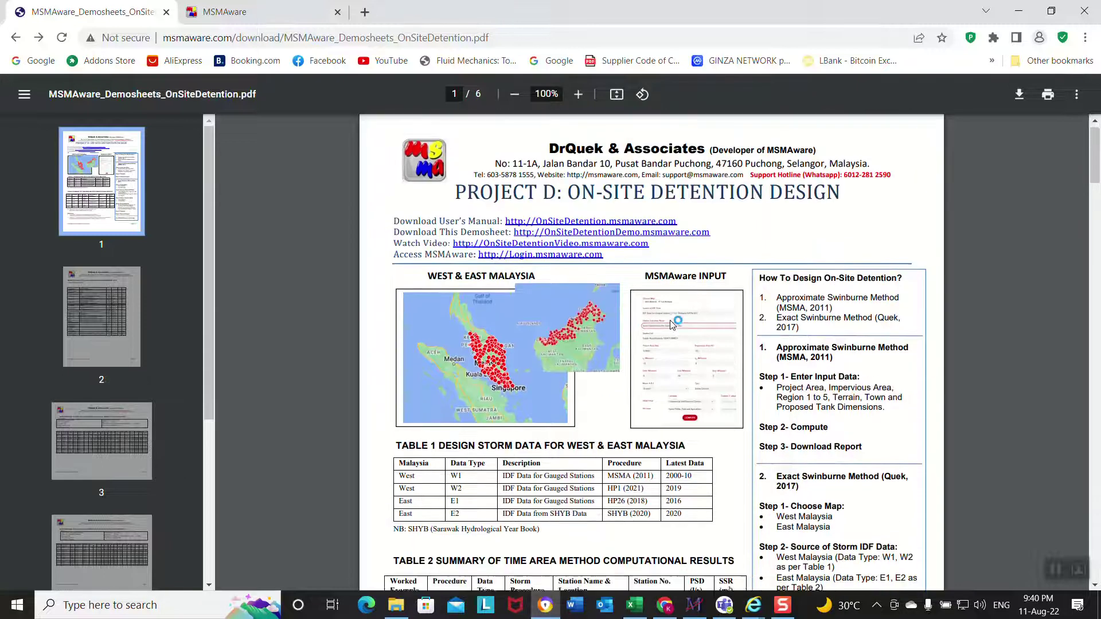
{"action": "scroll", "coordinate": [670, 320], "scroll_direction": "down", "scroll_amount": 2}
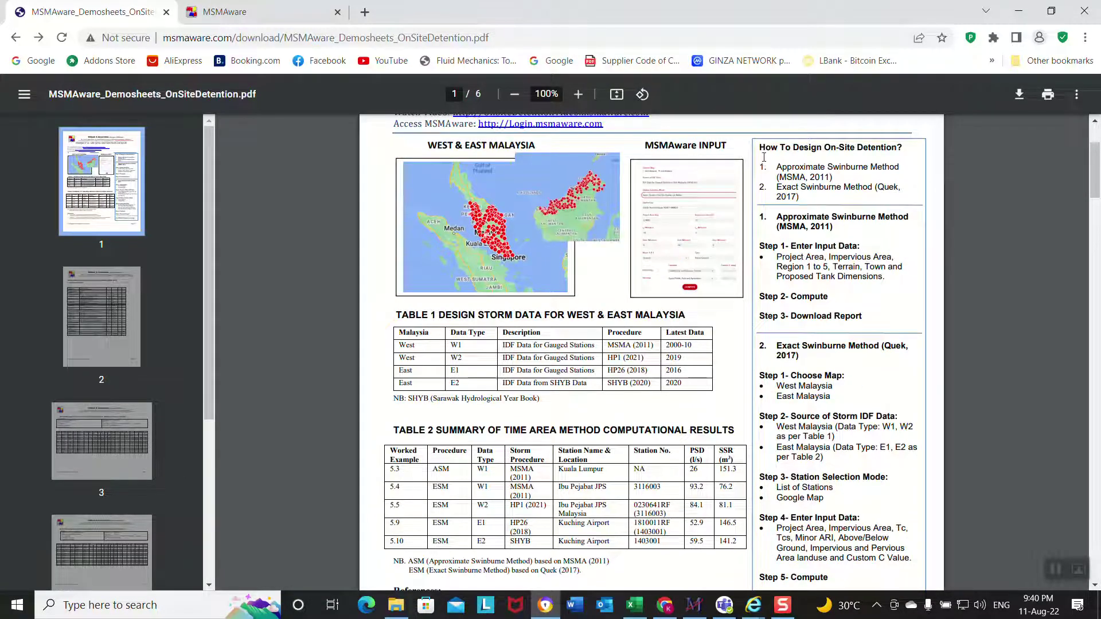
{"action": "left_click_drag", "start_coordinate": [778, 167], "coordinate": [799, 197]}
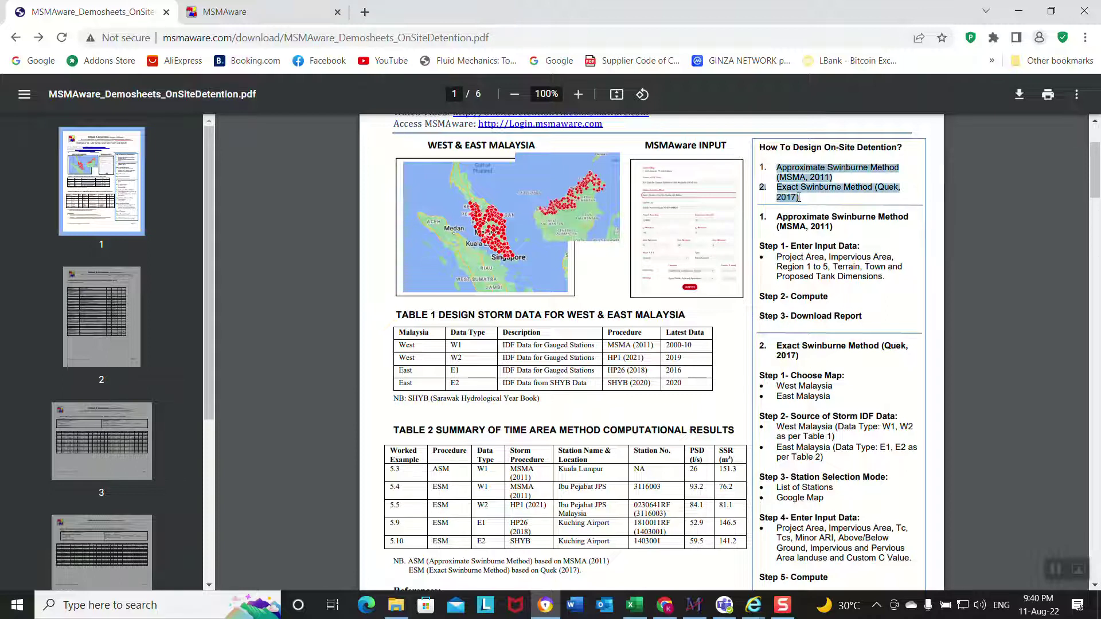
{"action": "left_click", "coordinate": [790, 176]}
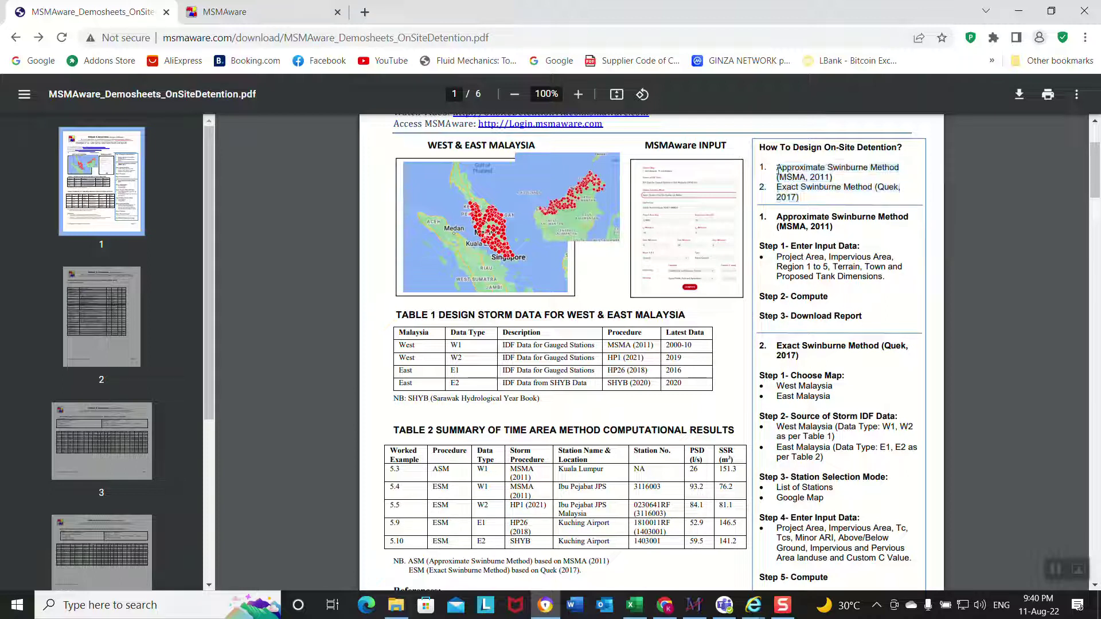
{"action": "left_click_drag", "start_coordinate": [779, 171], "coordinate": [855, 178]}
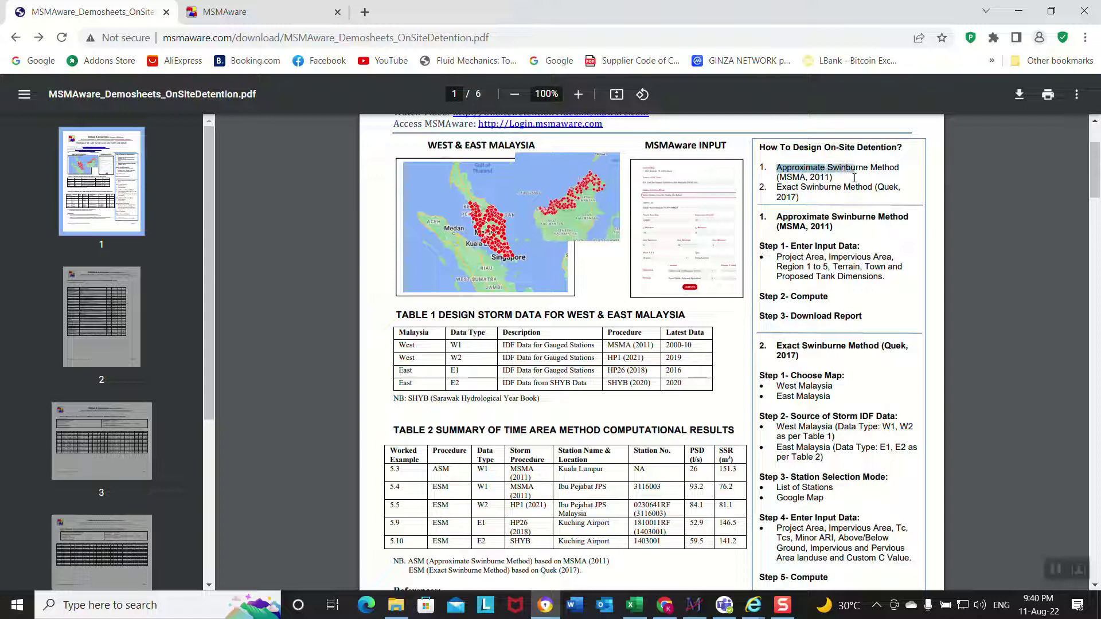
{"action": "left_click_drag", "start_coordinate": [778, 188], "coordinate": [875, 195]}
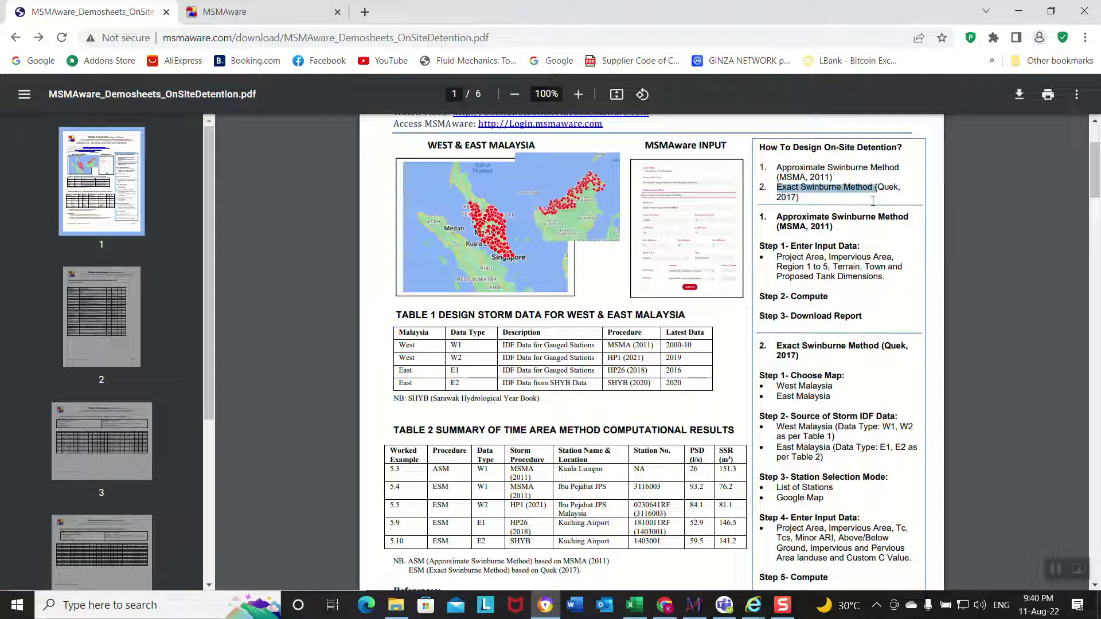
{"action": "left_click_drag", "start_coordinate": [881, 197], "coordinate": [900, 195]}
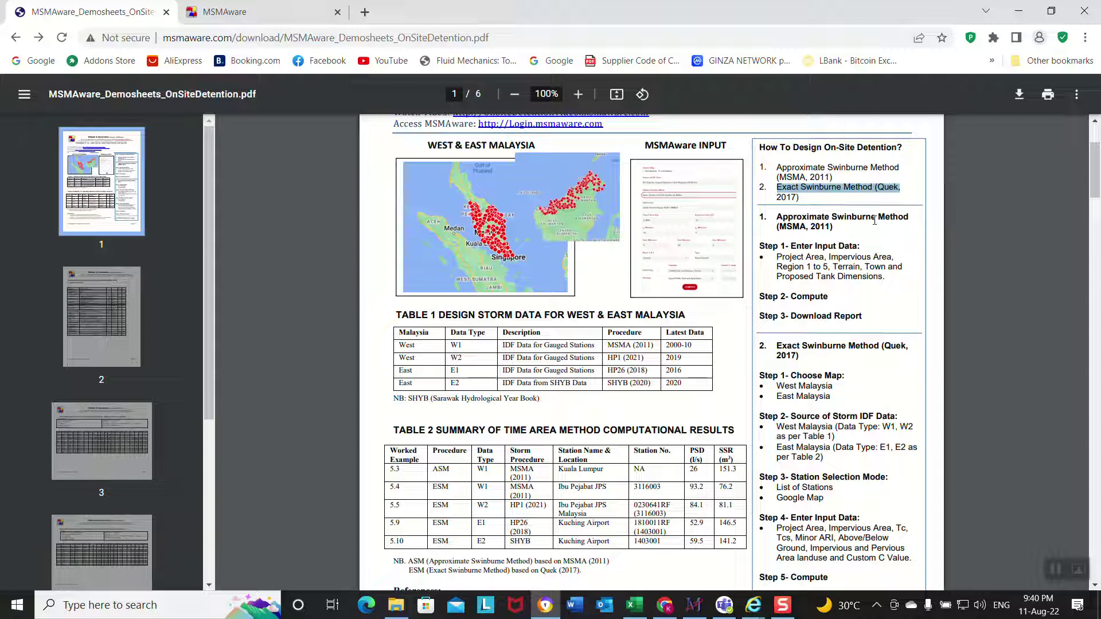
Highlight the Approximate Swinburne design steps in the guide, then return to the MSMAware dashboard
{"action": "scroll", "coordinate": [875, 221], "scroll_direction": "up", "scroll_amount": 1}
{"action": "scroll", "coordinate": [874, 221], "scroll_direction": "down", "scroll_amount": 1}
{"action": "left_click", "coordinate": [760, 151]}
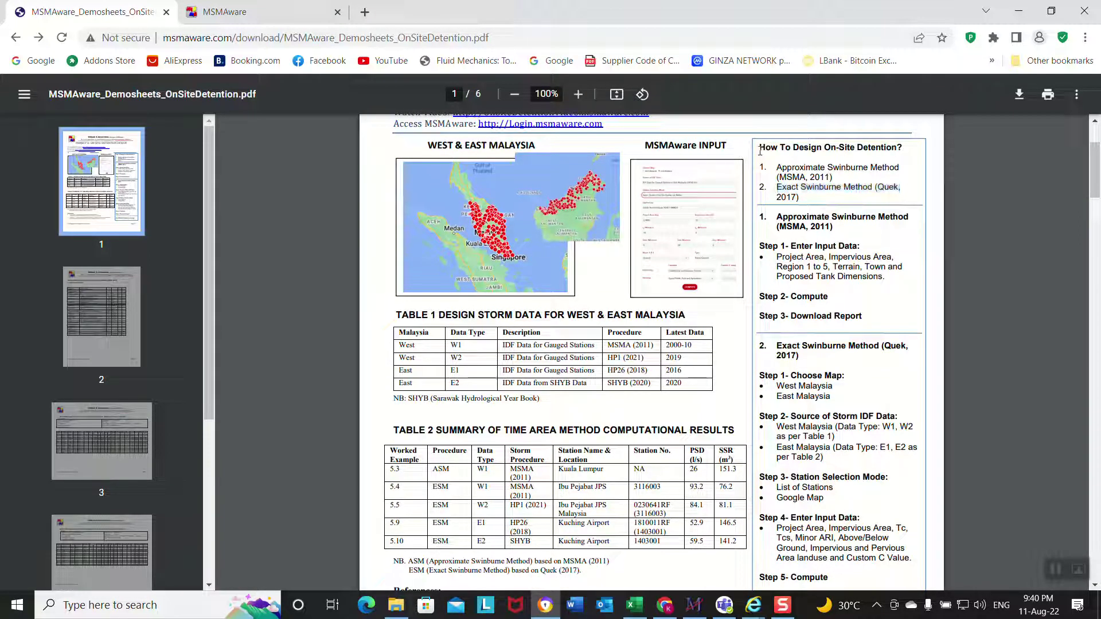
{"action": "left_click_drag", "start_coordinate": [760, 151], "coordinate": [850, 317]}
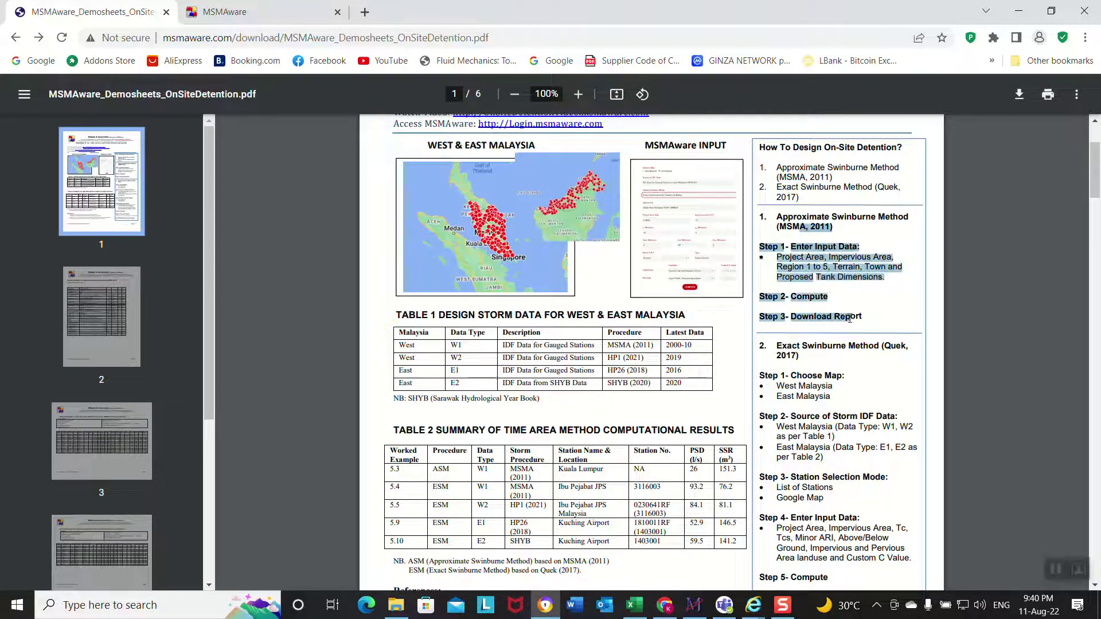
{"action": "left_click", "coordinate": [829, 261]}
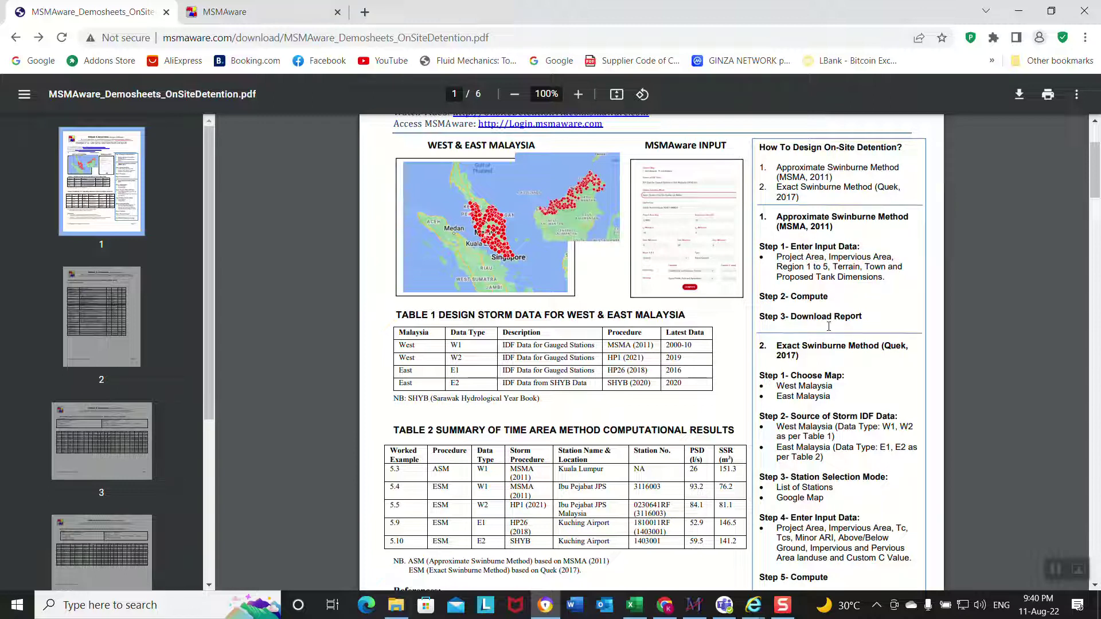
{"action": "left_click", "coordinate": [225, 12]}
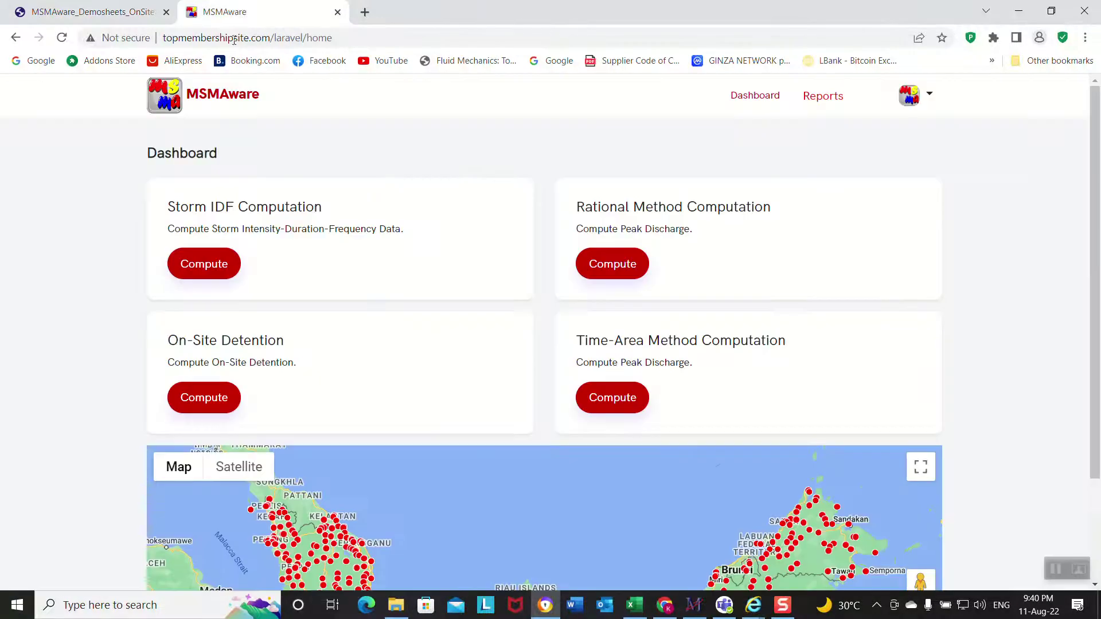
Pick Approximate Swinburne Method (MSMA, 2011) under On-Site Detention, then view the demo sheet PDF
{"action": "left_click", "coordinate": [202, 401]}
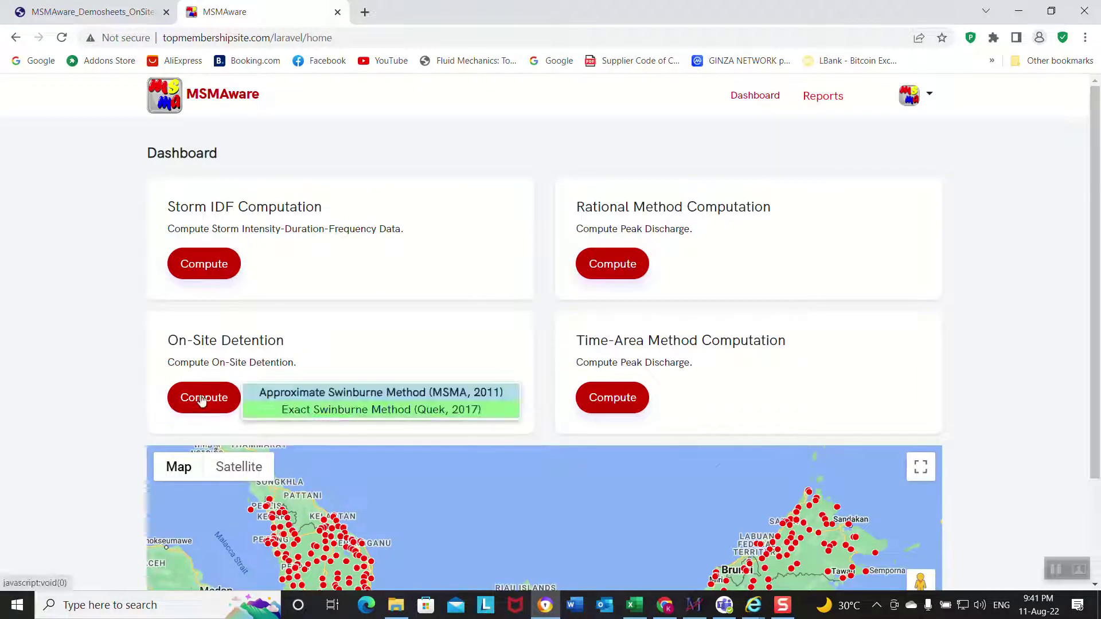
{"action": "left_click", "coordinate": [317, 395]}
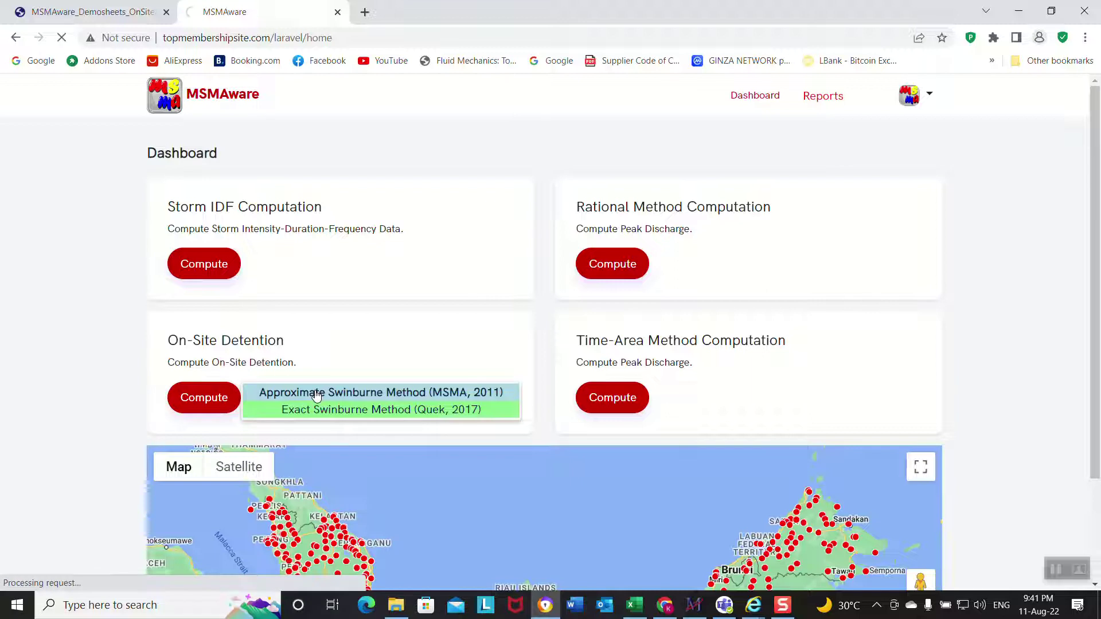
{"action": "scroll", "coordinate": [319, 396], "scroll_direction": "down", "scroll_amount": 2}
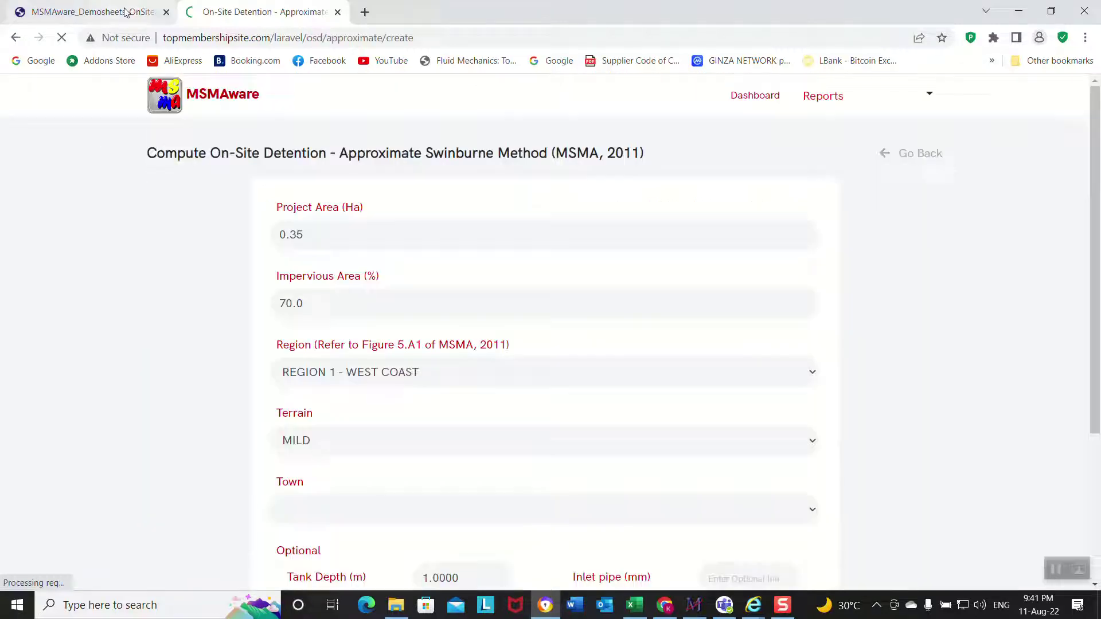
{"action": "left_click", "coordinate": [91, 12]}
{"action": "scroll", "coordinate": [579, 332], "scroll_direction": "down", "scroll_amount": 3}
{"action": "scroll", "coordinate": [580, 333], "scroll_direction": "down", "scroll_amount": 5}
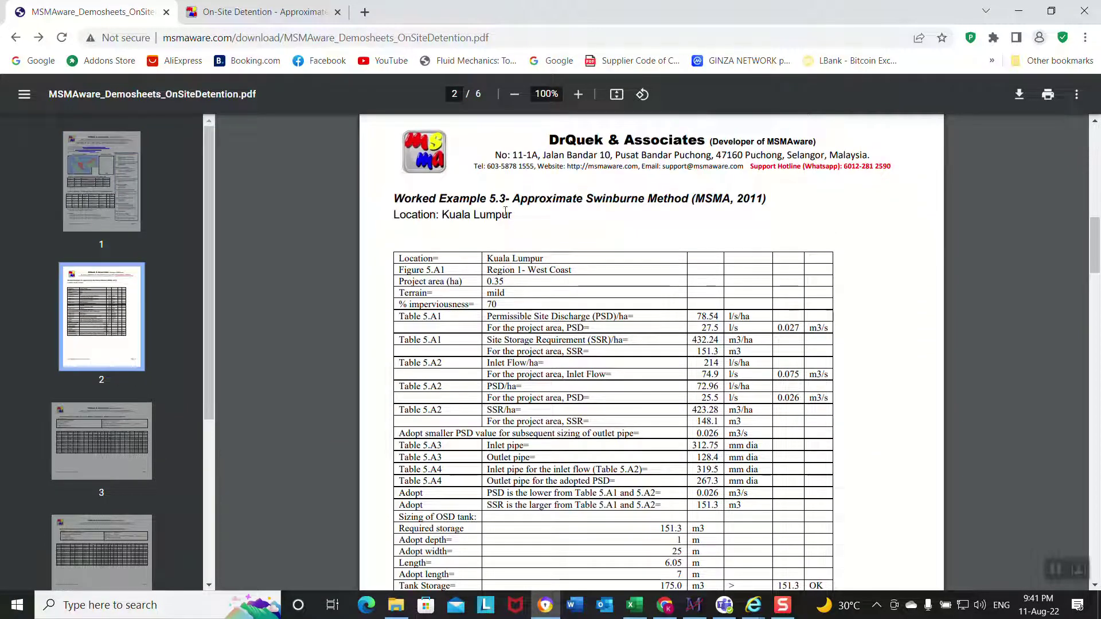
{"action": "left_click", "coordinate": [309, 25]}
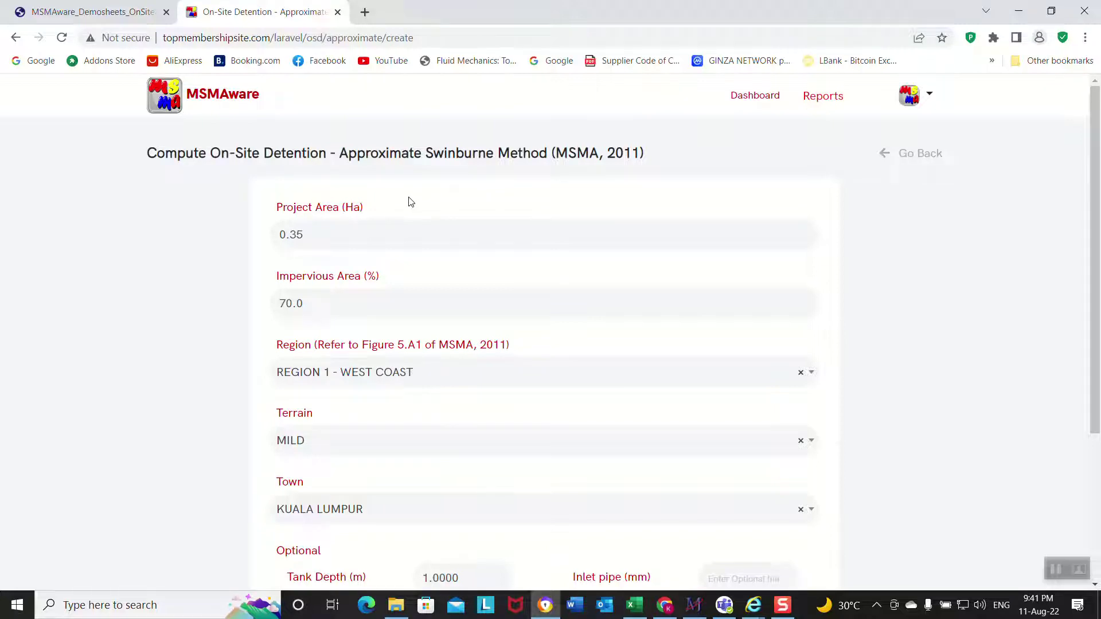
Check the Project and Impervious Area values, keep MILD terrain, and reach the tank width field
{"action": "left_click", "coordinate": [385, 240]}
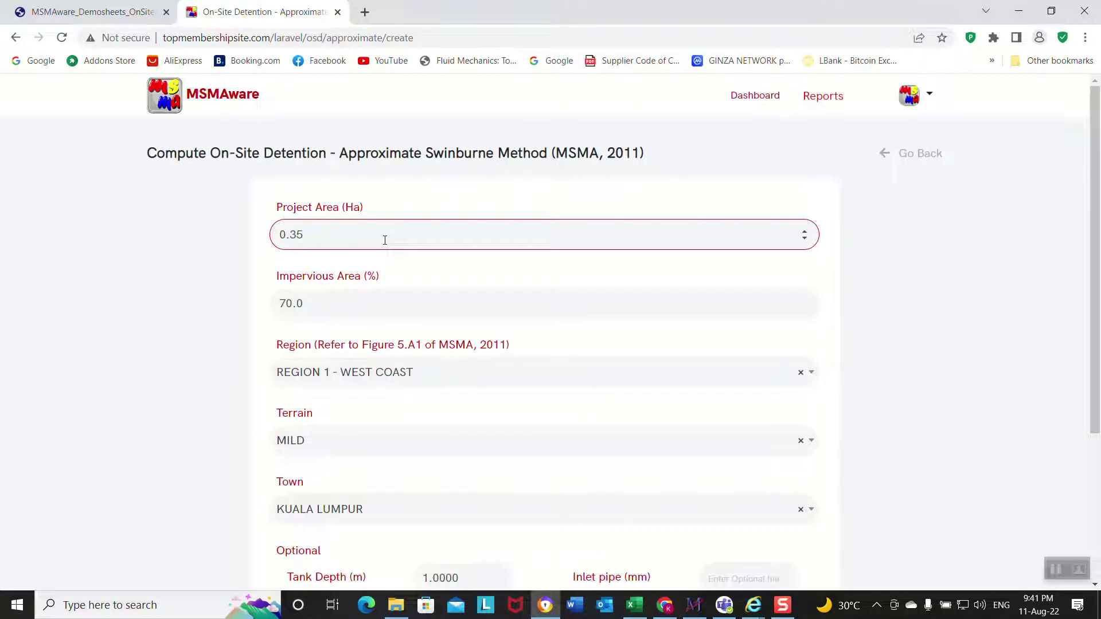
{"action": "left_click", "coordinate": [368, 302]}
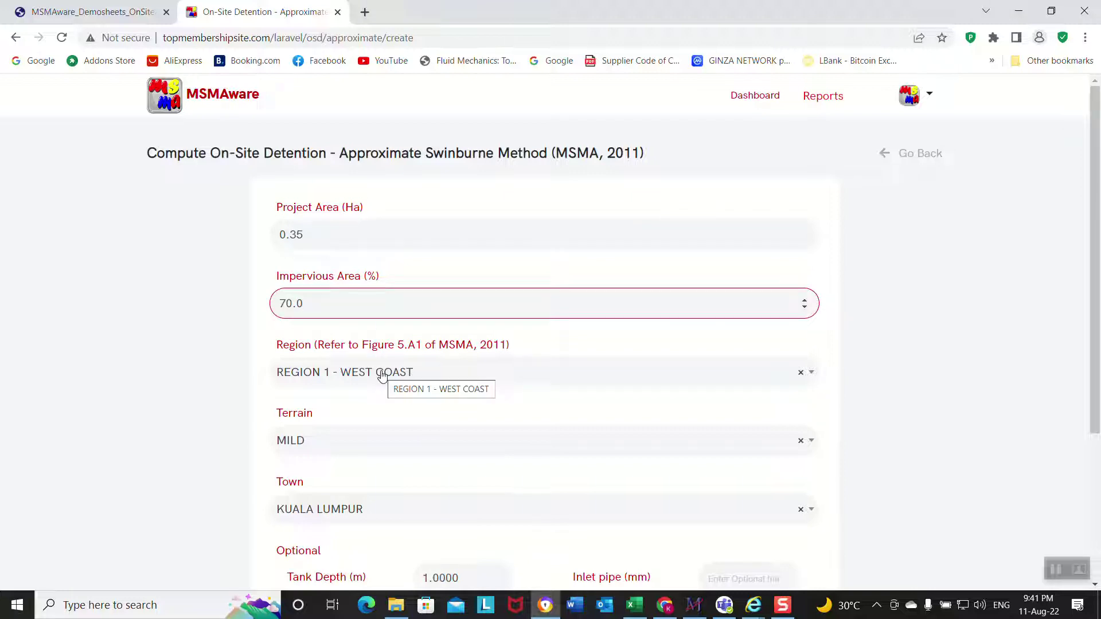
{"action": "left_click", "coordinate": [370, 441]}
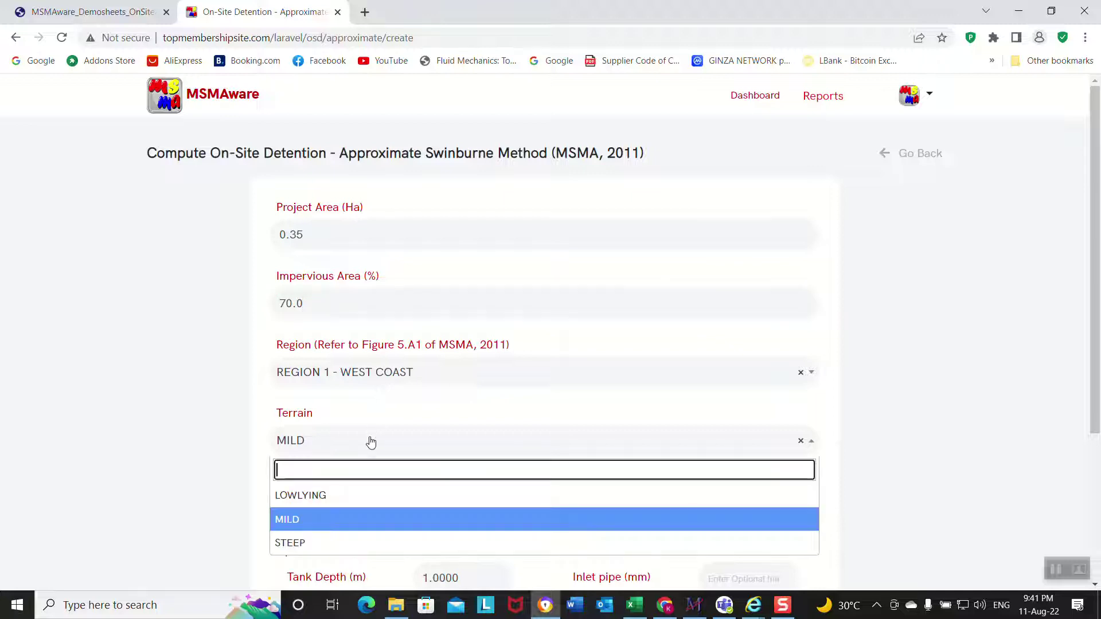
{"action": "left_click", "coordinate": [370, 441]}
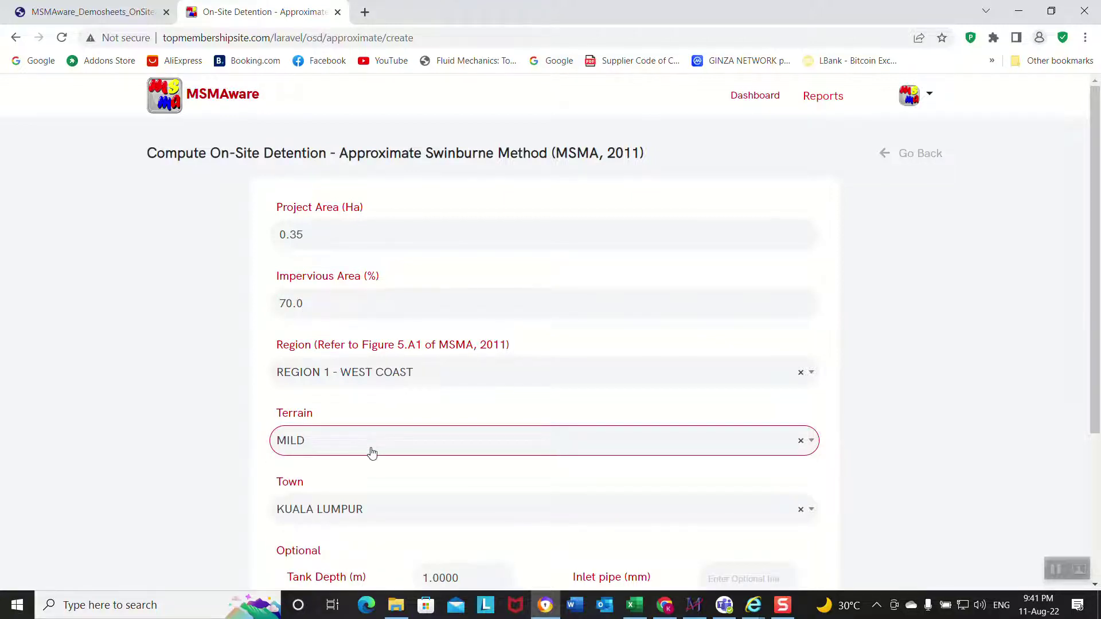
{"action": "scroll", "coordinate": [371, 441], "scroll_direction": "down", "scroll_amount": 1}
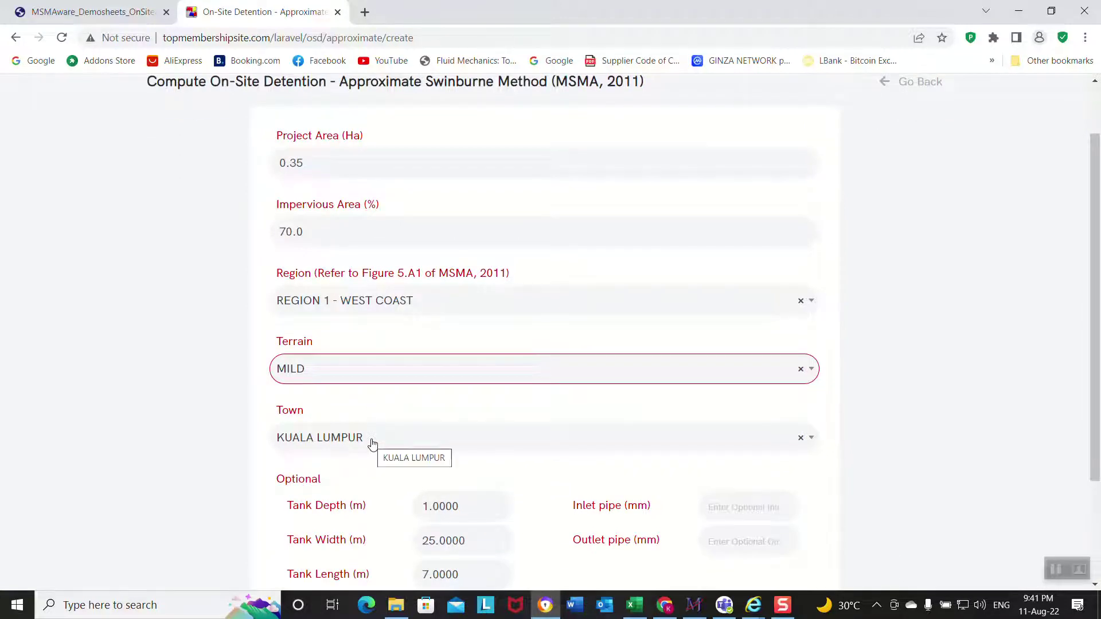
{"action": "scroll", "coordinate": [373, 443], "scroll_direction": "down", "scroll_amount": 1}
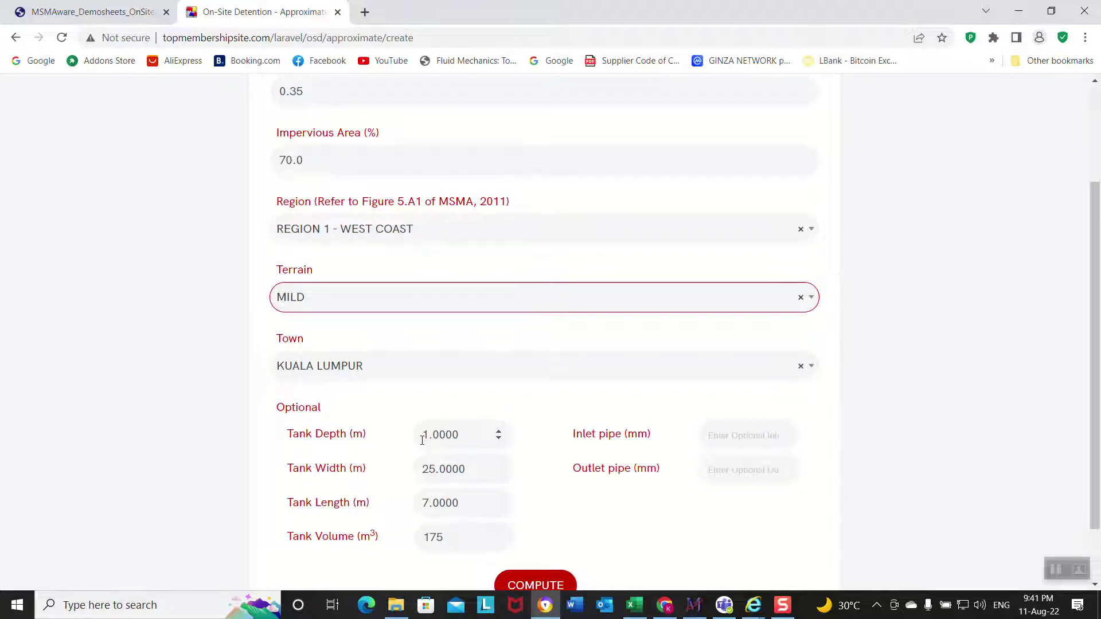
{"action": "left_click", "coordinate": [436, 468]}
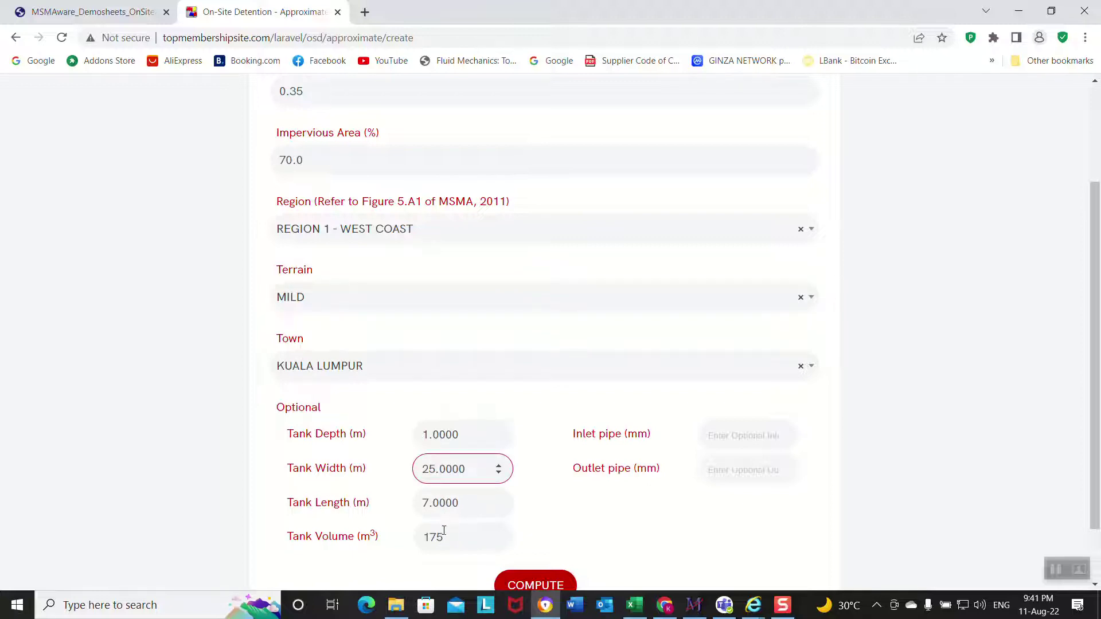
Try a tank length of 6.1 m, check the recalculated volume, then restore it to 7 m
{"action": "double_click", "coordinate": [442, 503]}
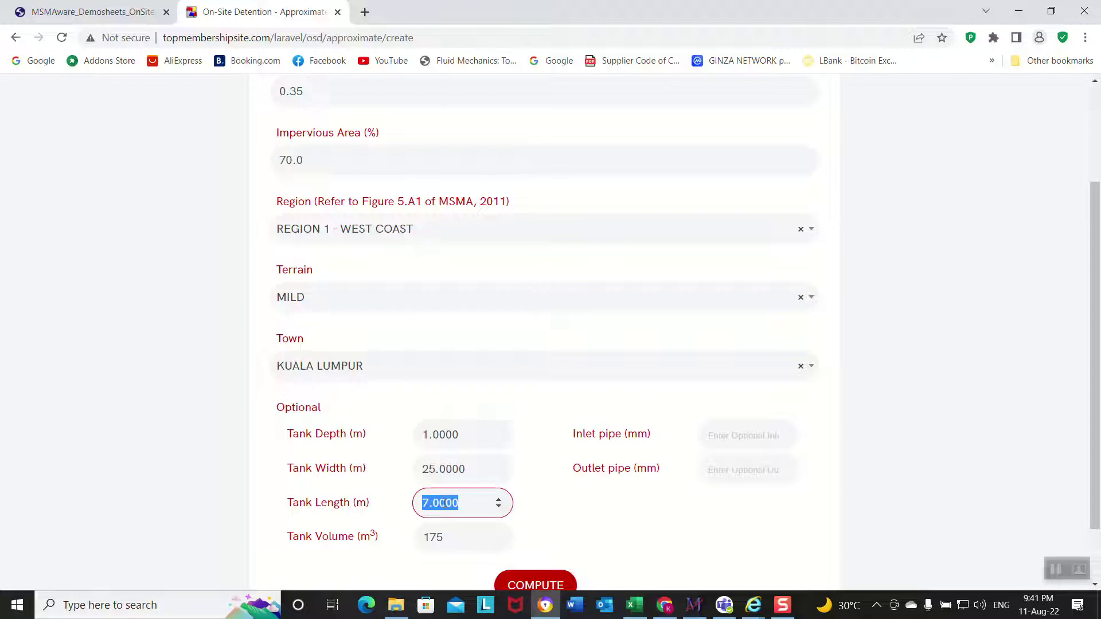
{"action": "type", "text": "6.1"}
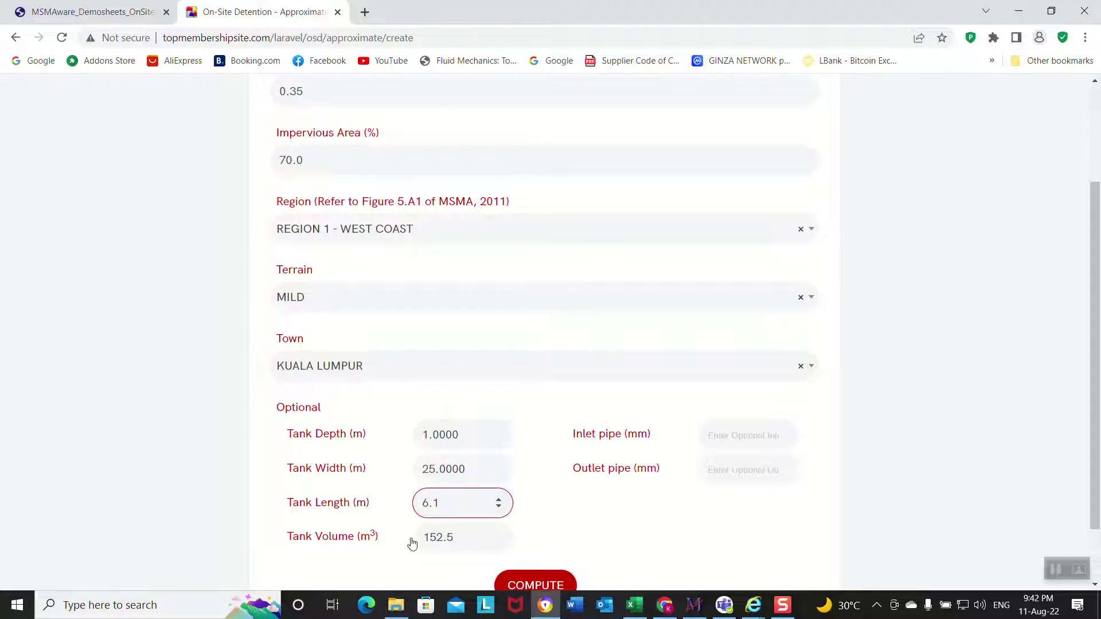
{"action": "left_click", "coordinate": [462, 540]}
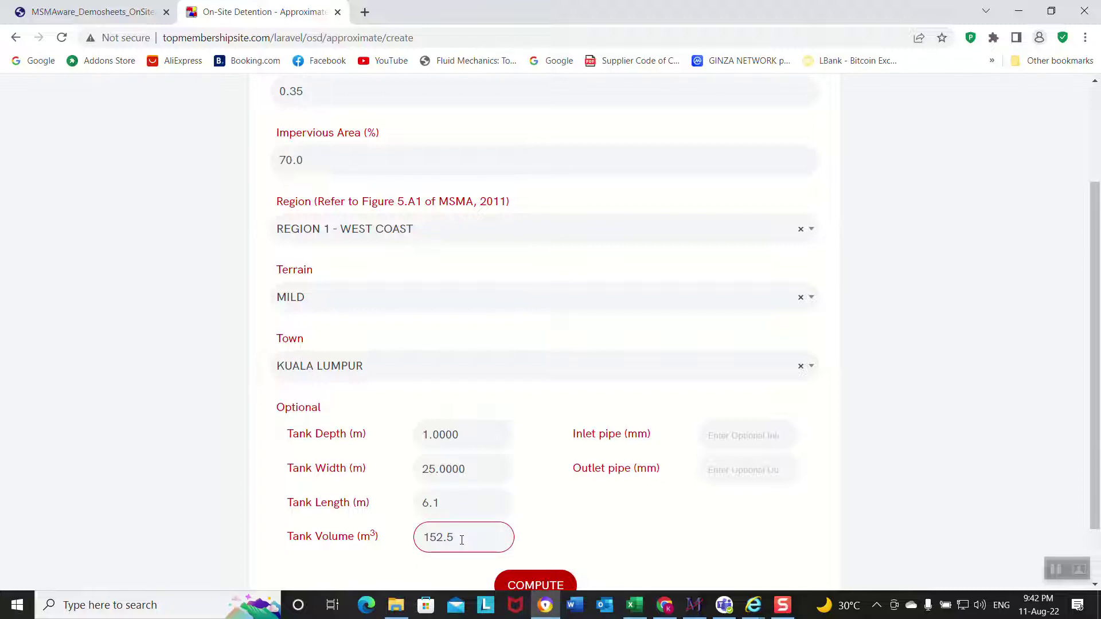
{"action": "double_click", "coordinate": [460, 510]}
{"action": "type", "text": "7"}
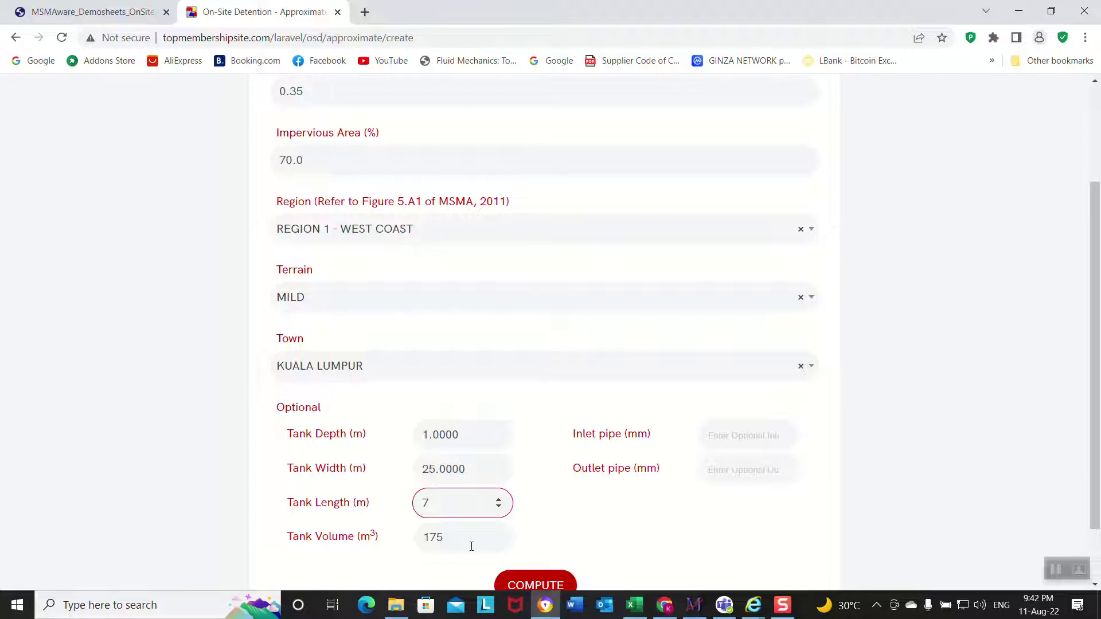
Compute the detention and mark the adopted PSD 0.026 m³/s and SSR 151.3 m³ results
{"action": "left_click", "coordinate": [546, 585]}
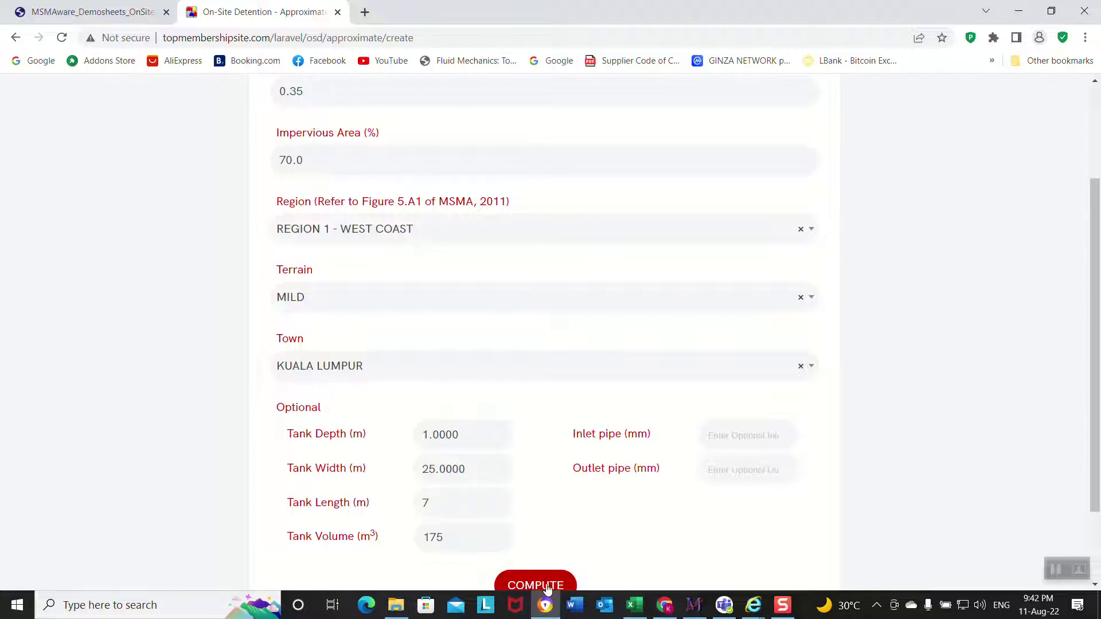
{"action": "scroll", "coordinate": [546, 587], "scroll_direction": "down", "scroll_amount": 2}
{"action": "scroll", "coordinate": [546, 585], "scroll_direction": "down", "scroll_amount": 15}
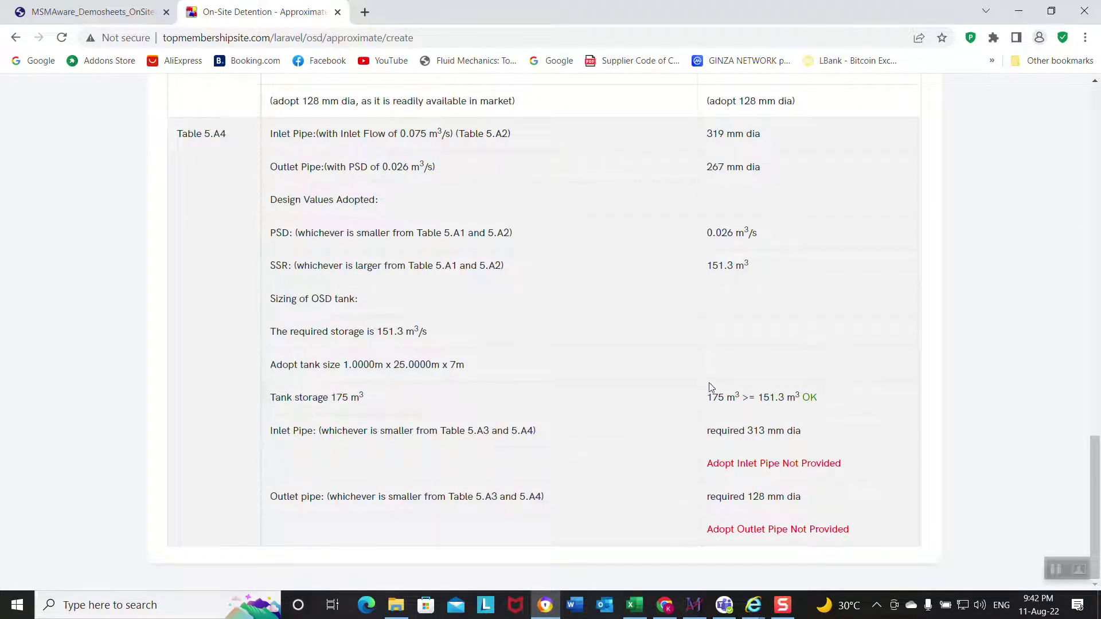
{"action": "left_click_drag", "start_coordinate": [712, 232], "coordinate": [766, 255]}
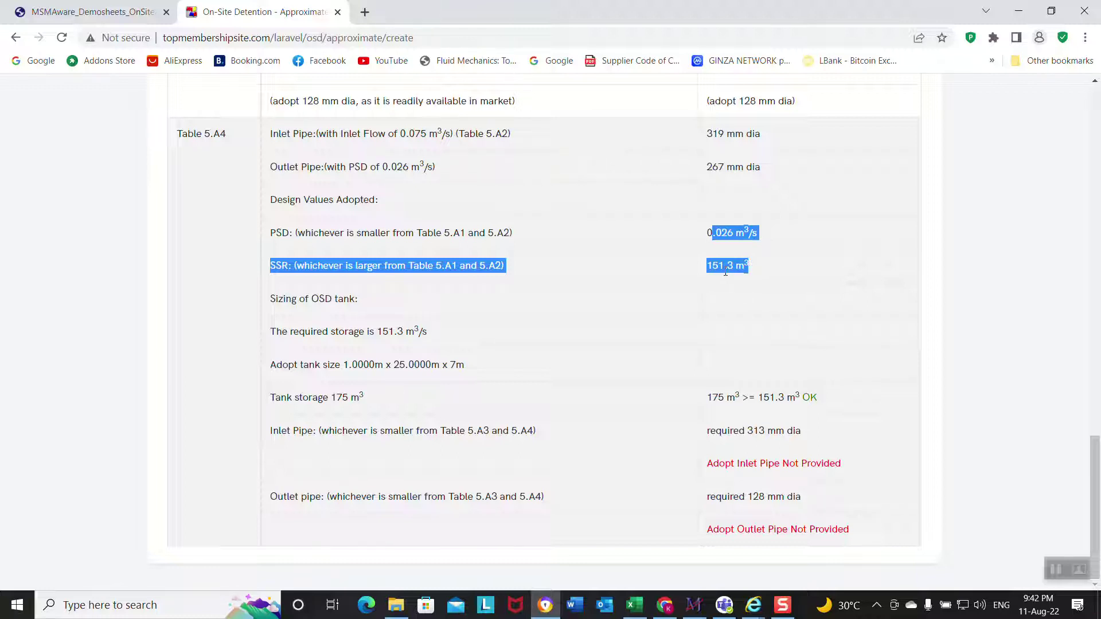
{"action": "left_click", "coordinate": [146, 17]}
Mark Worked Example 5.3's adopted PSD and SSR rows in the demo sheet, then return to MSMAware's results
{"action": "scroll", "coordinate": [608, 360], "scroll_direction": "down", "scroll_amount": 3}
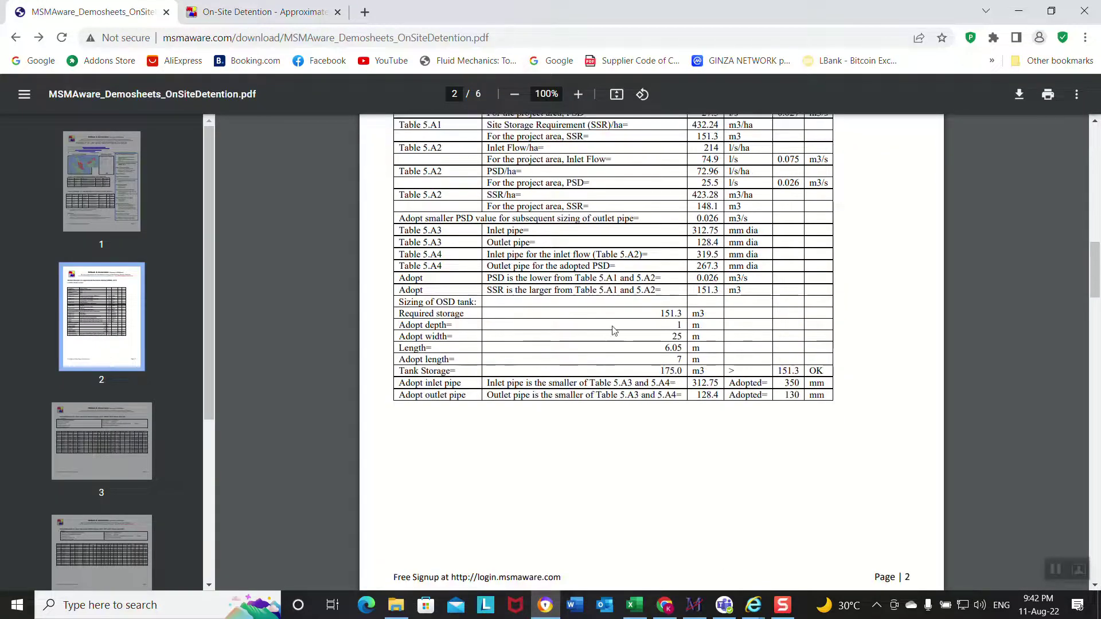
{"action": "scroll", "coordinate": [625, 256], "scroll_direction": "up", "scroll_amount": 2}
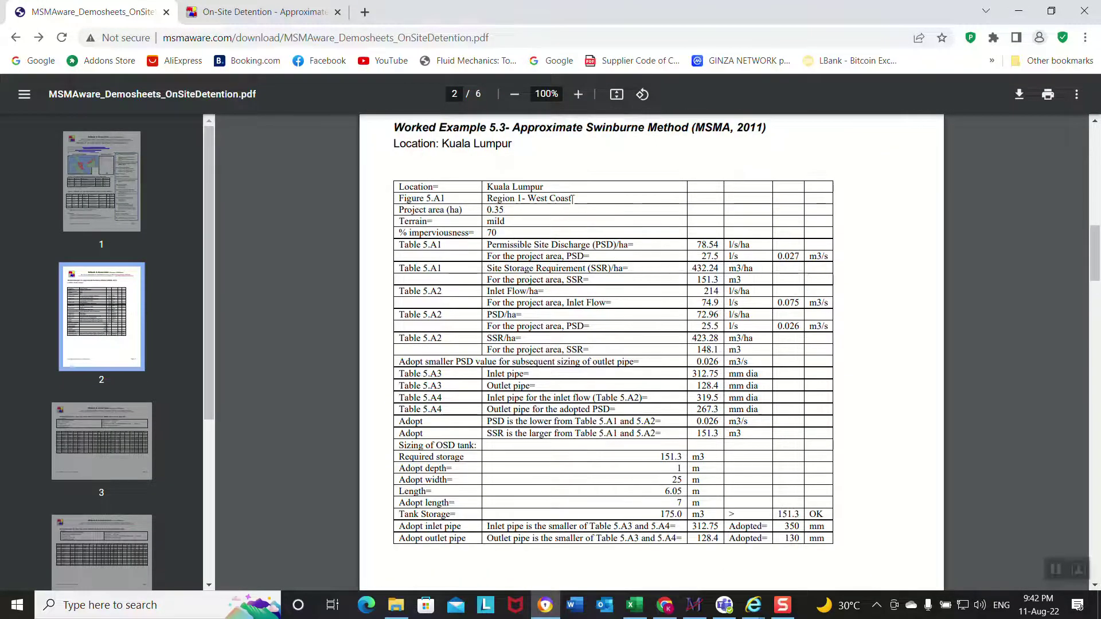
{"action": "left_click_drag", "start_coordinate": [593, 262], "coordinate": [714, 507]}
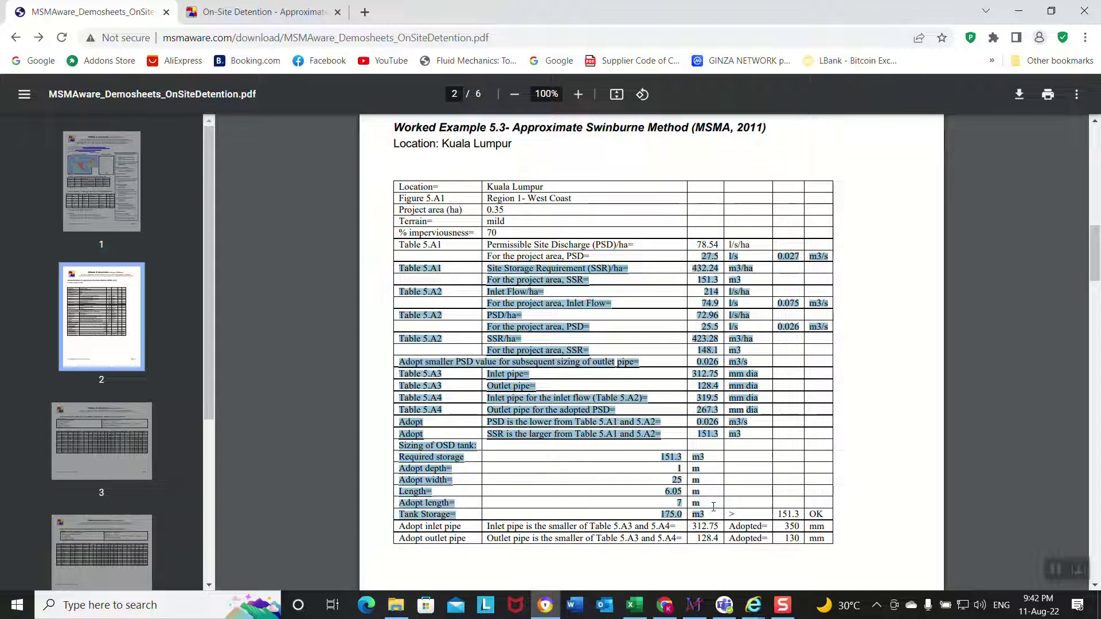
{"action": "left_click", "coordinate": [704, 473]}
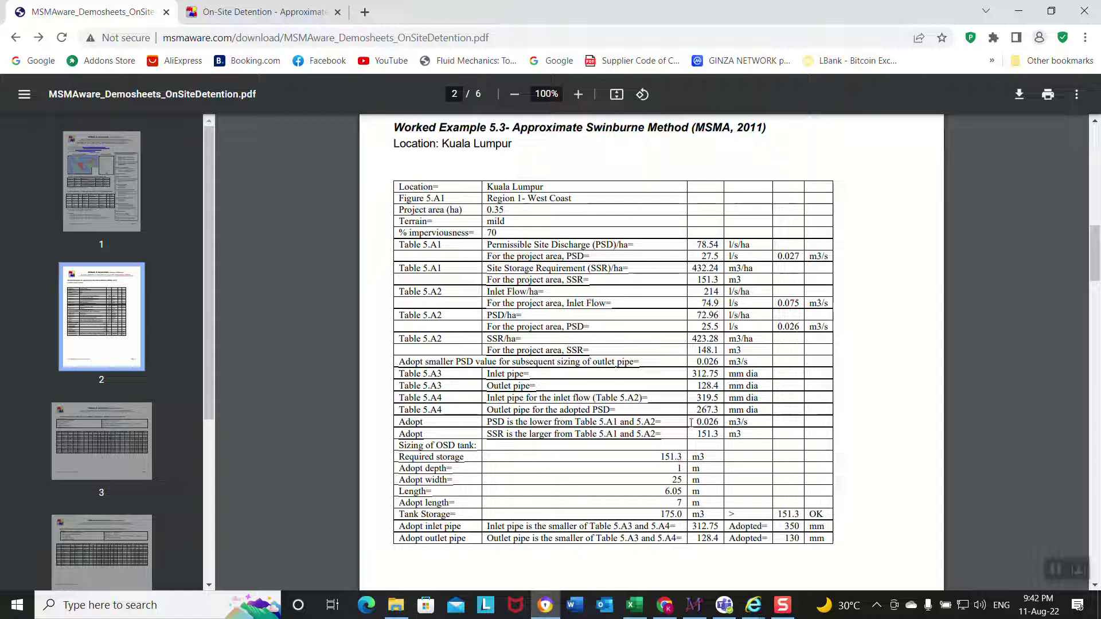
{"action": "left_click_drag", "start_coordinate": [691, 423], "coordinate": [718, 432]}
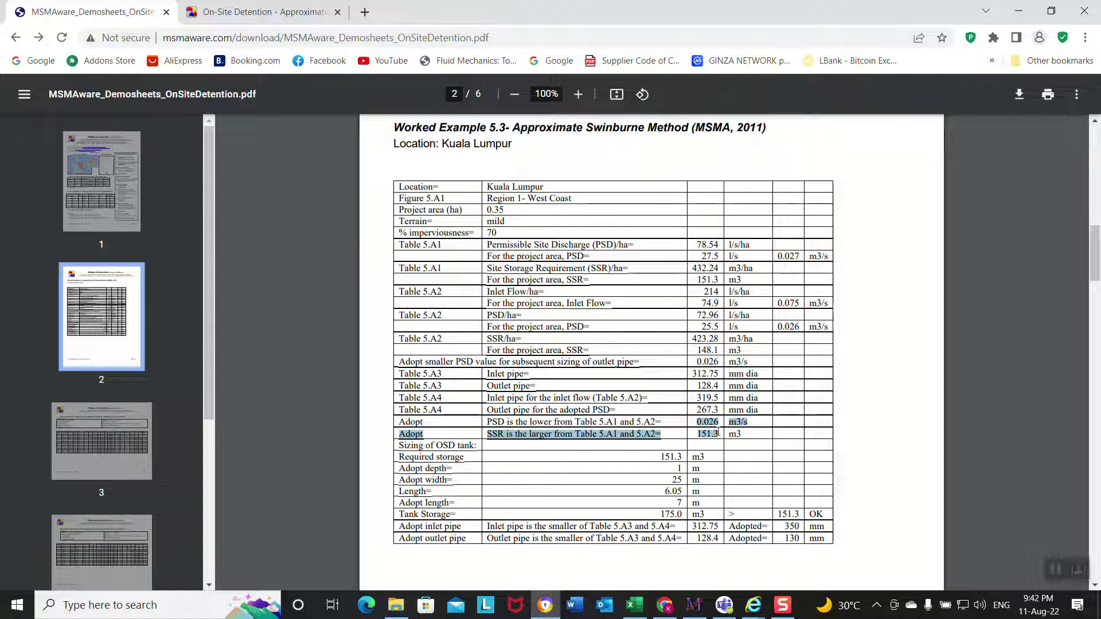
{"action": "left_click", "coordinate": [250, 14]}
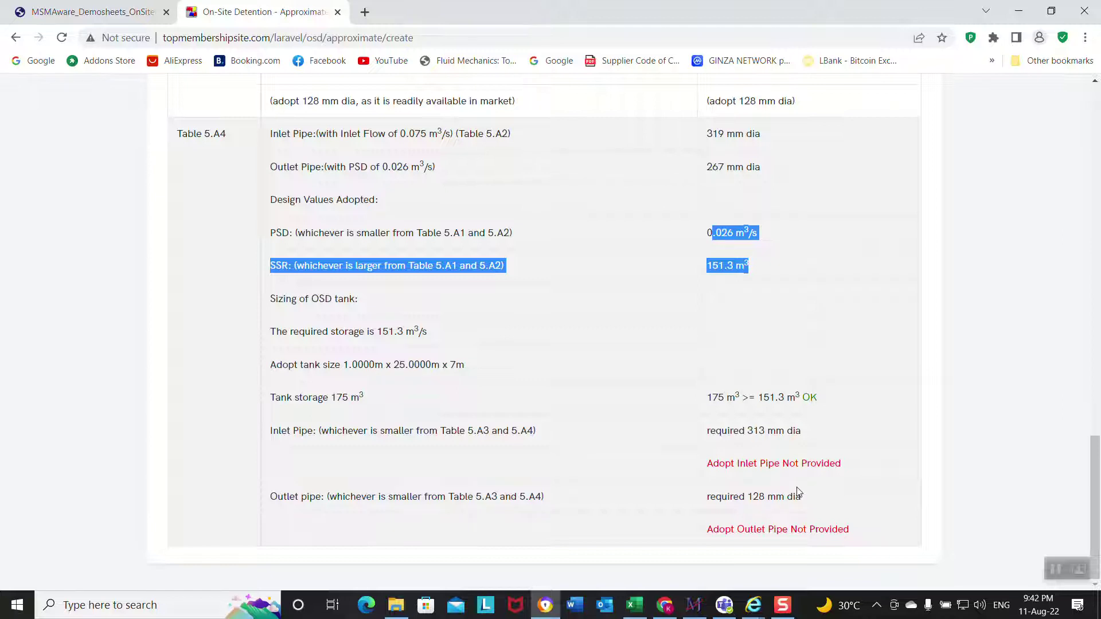
Go back to the home page and choose Exact Swinburne Method (Quek, 2017) under On-Site Detention
{"action": "scroll", "coordinate": [863, 555], "scroll_direction": "up", "scroll_amount": 14}
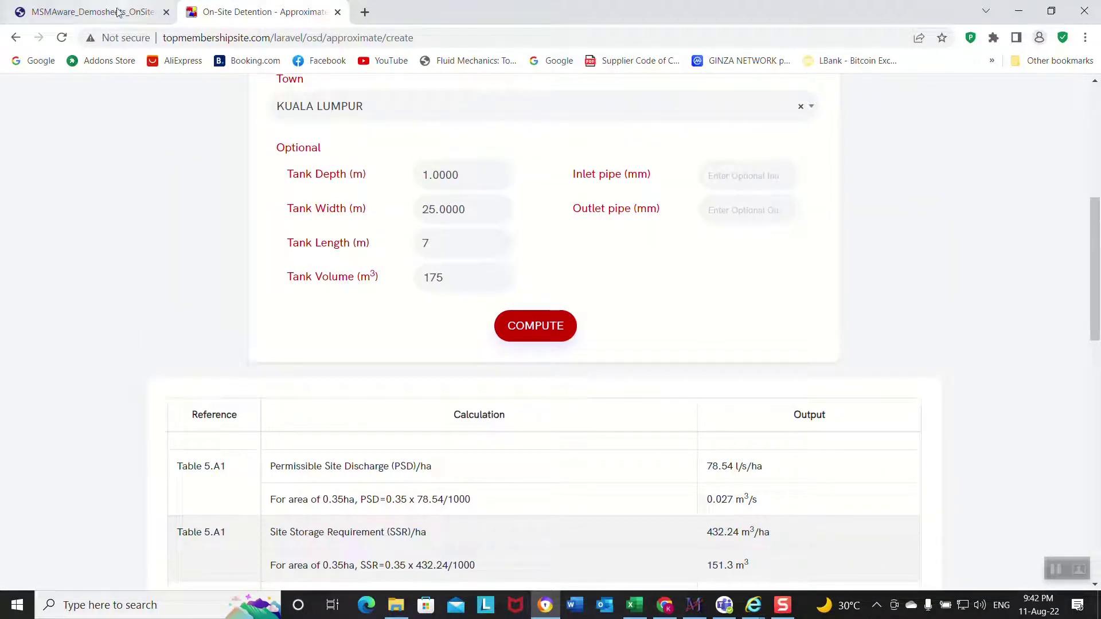
{"action": "left_click", "coordinate": [15, 37]}
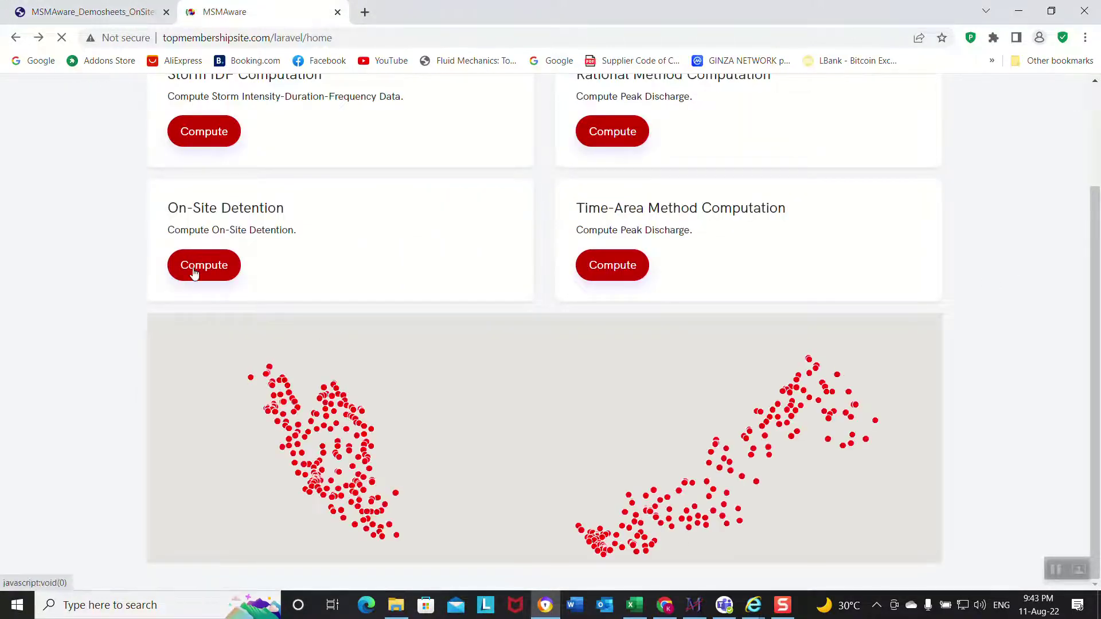
{"action": "left_click", "coordinate": [211, 277]}
{"action": "left_click", "coordinate": [321, 278]}
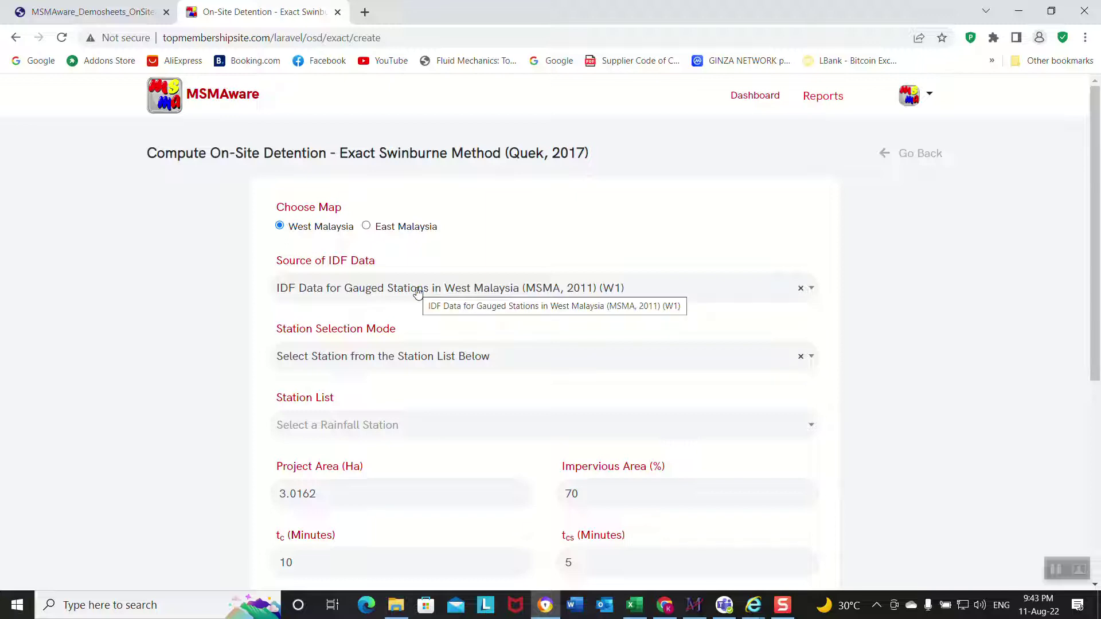
{"action": "left_click", "coordinate": [417, 292]}
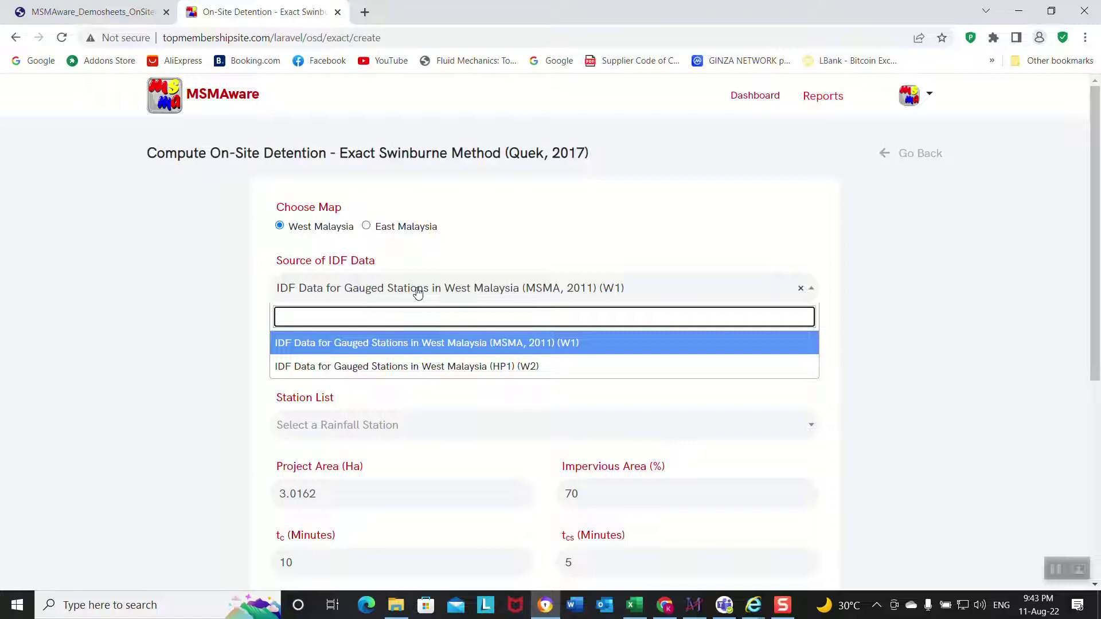
Keep the W1 West Malaysia MSMA 2011 IDF data and choose selecting the station from the list
{"action": "left_click", "coordinate": [479, 344]}
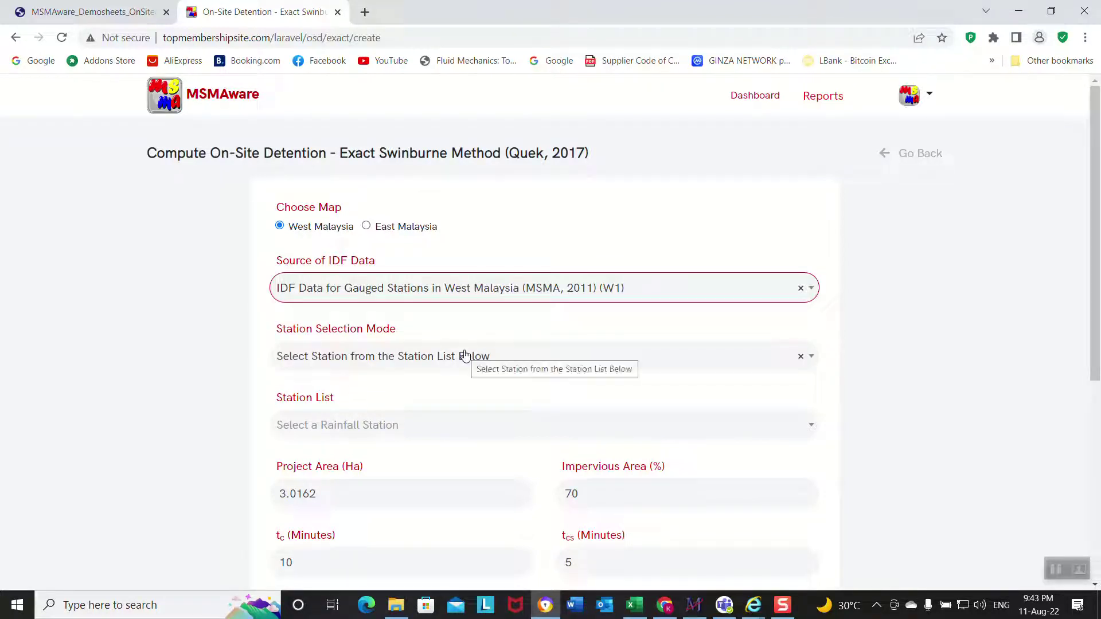
{"action": "left_click", "coordinate": [465, 357]}
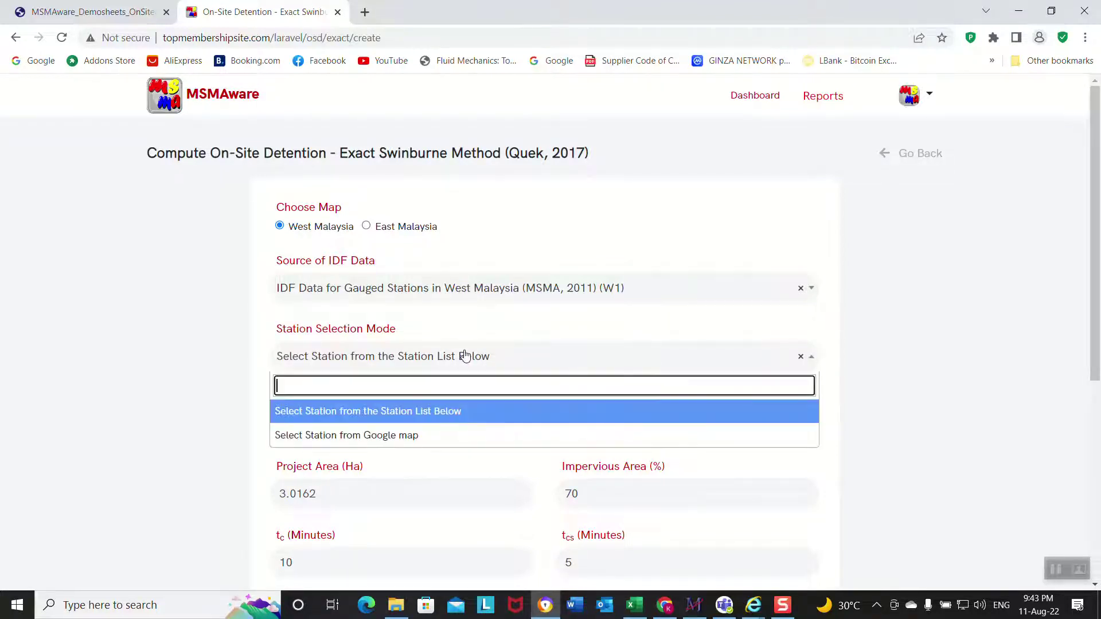
{"action": "left_click", "coordinate": [463, 411]}
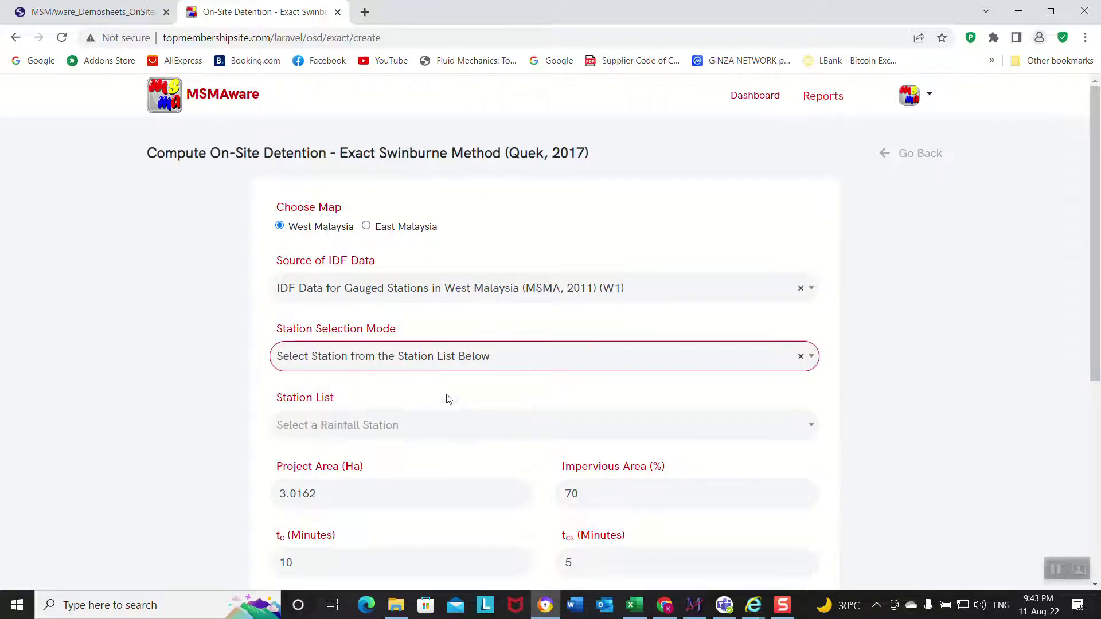
Search 'ibu pejabat jps' and pick the Kuala Lumpur-Ibu Pejabat JPS (3116003) station
{"action": "left_click", "coordinate": [404, 426]}
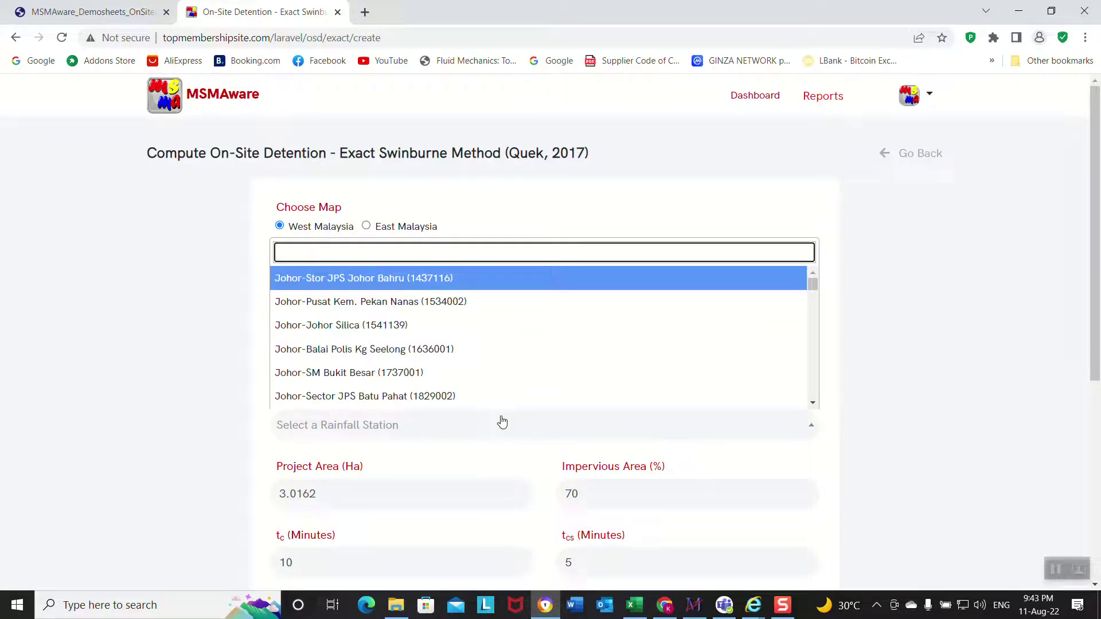
{"action": "type", "text": "jps"}
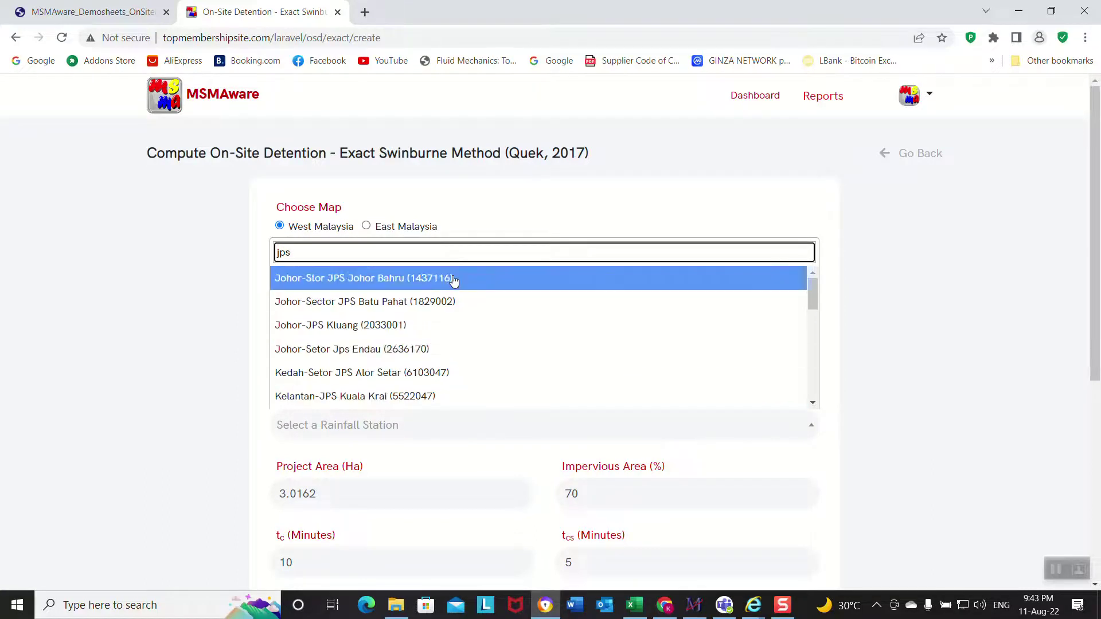
{"action": "key", "text": "BackSpace"}
{"action": "key", "text": "BackSpace"}
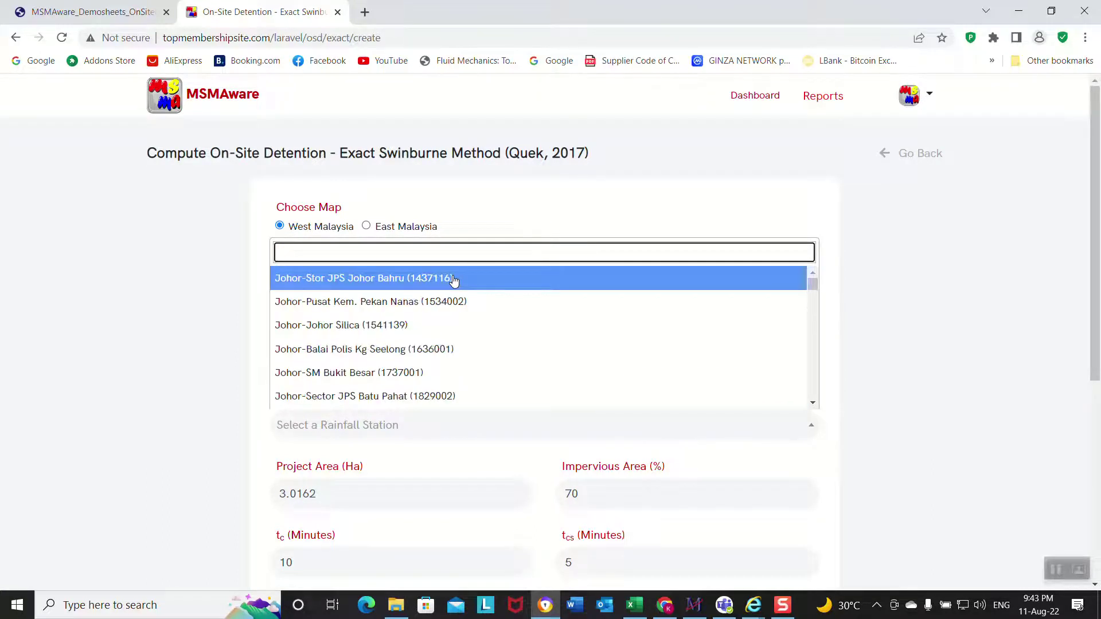
{"action": "scroll", "coordinate": [453, 279], "scroll_direction": "down", "scroll_amount": 1}
{"action": "type", "text": "ibu per"}
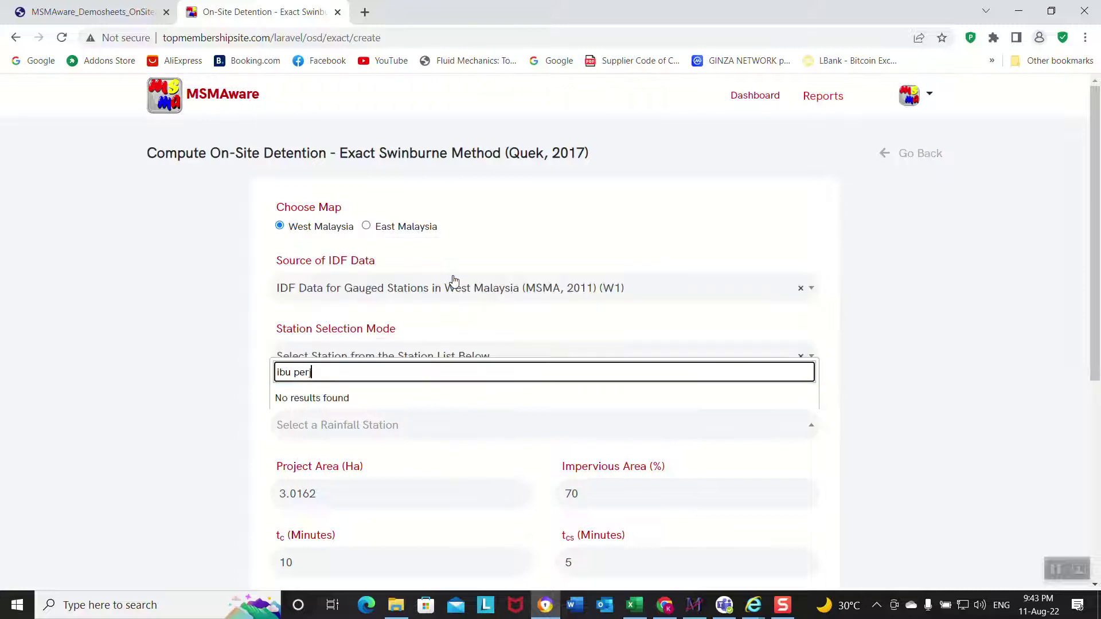
{"action": "type", "text": "j"}
{"action": "key", "text": "BackSpace"}
{"action": "key", "text": "BackSpace"}
{"action": "type", "text": "jabat "}
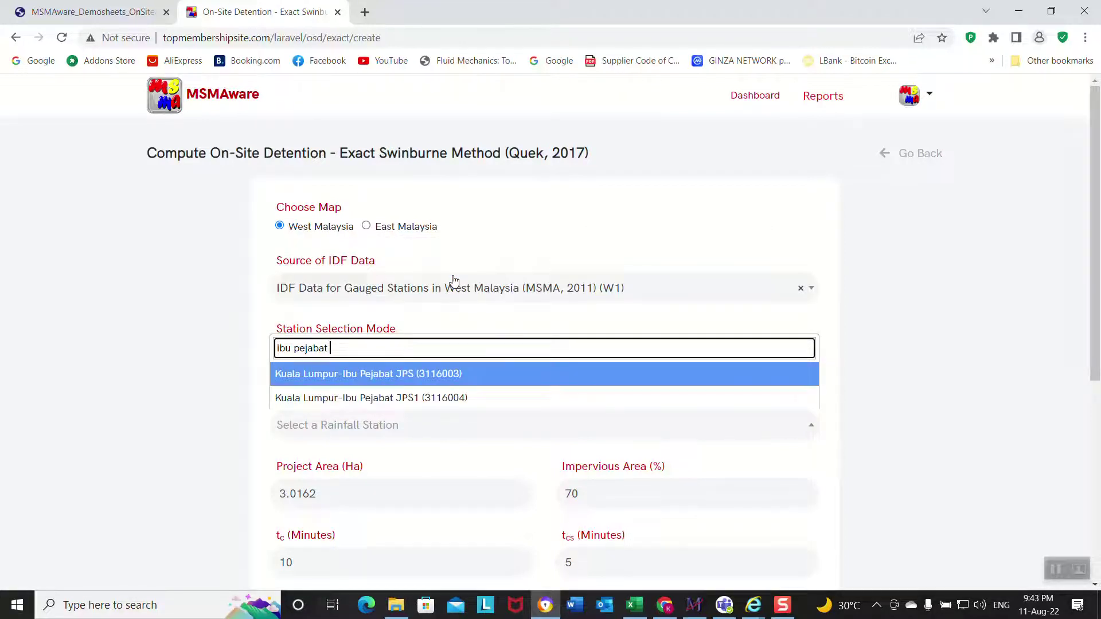
{"action": "type", "text": "jps"}
{"action": "left_click", "coordinate": [415, 374]}
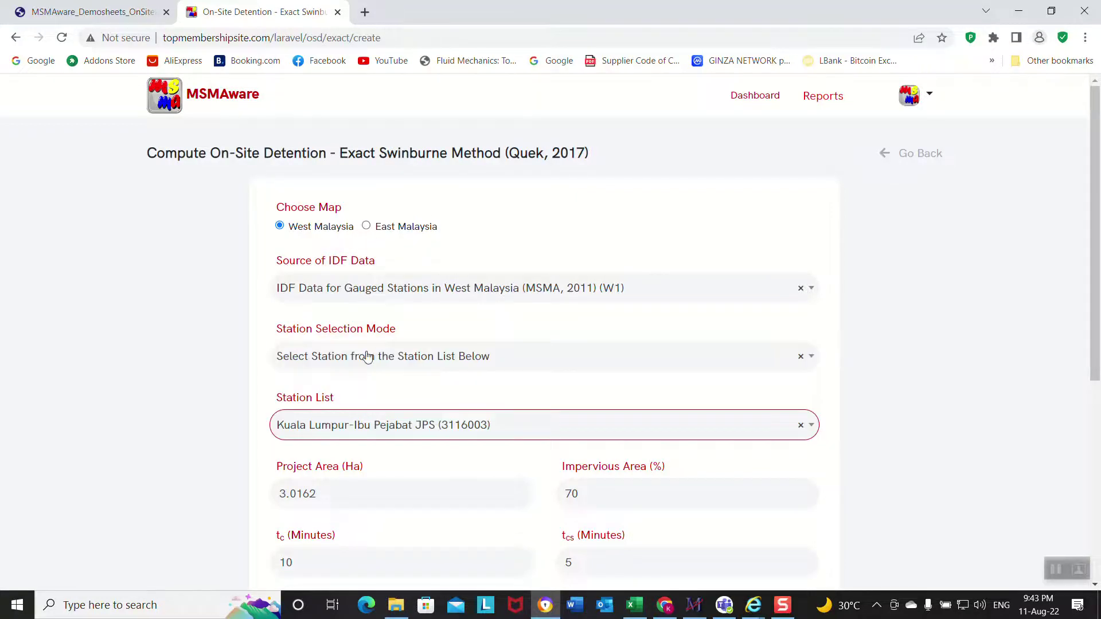
{"action": "scroll", "coordinate": [394, 435], "scroll_direction": "down", "scroll_amount": 2}
{"action": "left_click", "coordinate": [386, 342]}
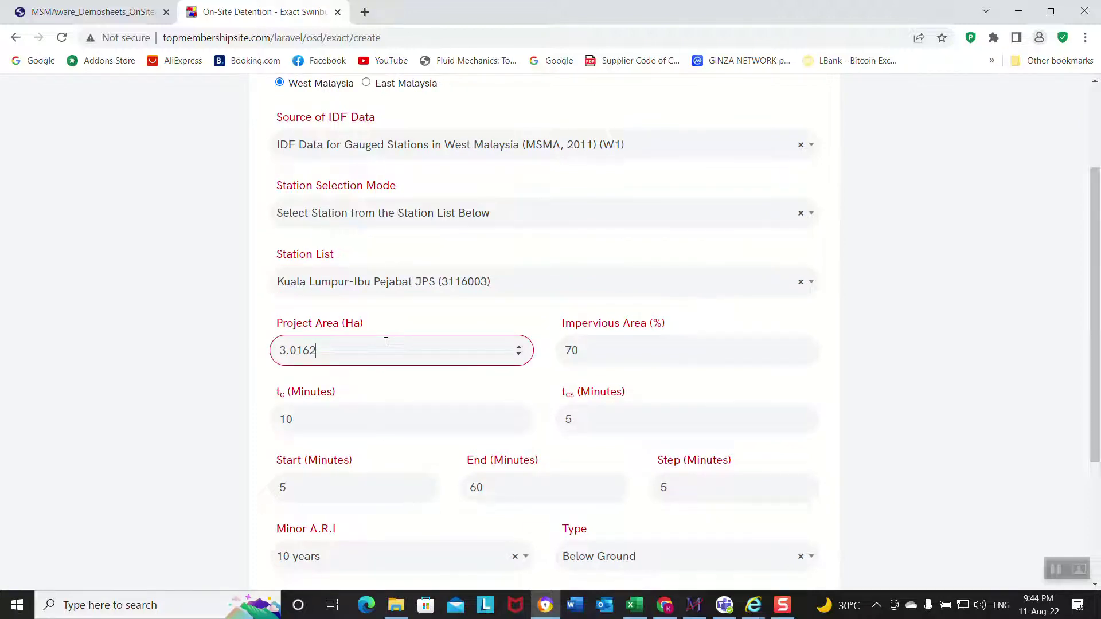
Set the Project Area to 0.35 ha and check the tc of 10 min and Start of 5 min
{"action": "double_click", "coordinate": [386, 342]}
{"action": "type", "text": "0.35"}
{"action": "left_click", "coordinate": [352, 429]}
{"action": "left_click", "coordinate": [634, 340]}
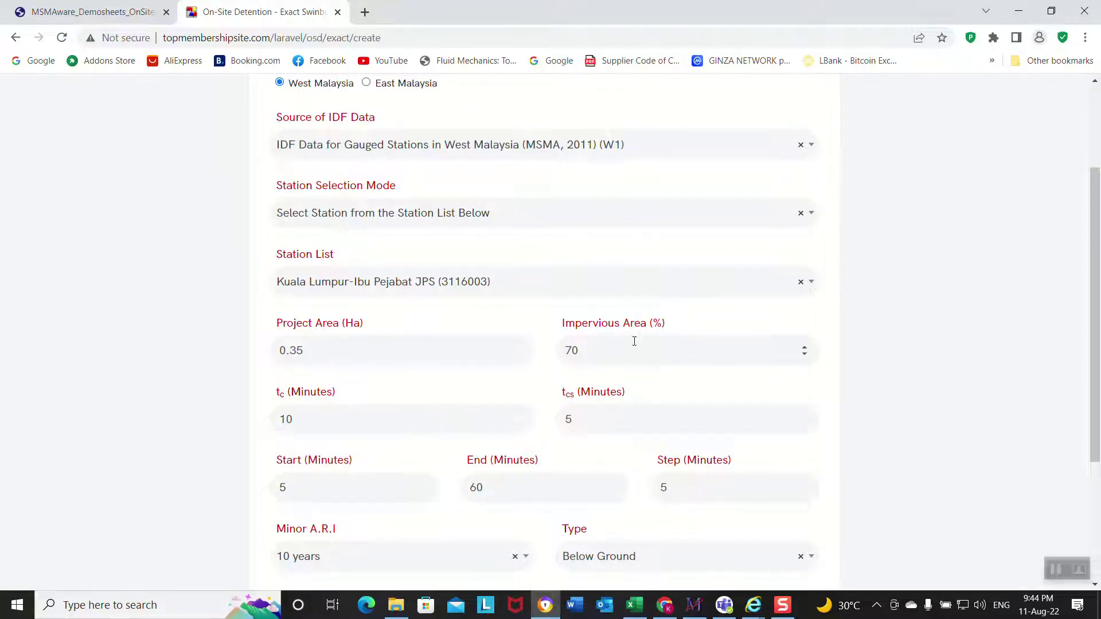
{"action": "left_click", "coordinate": [413, 417]}
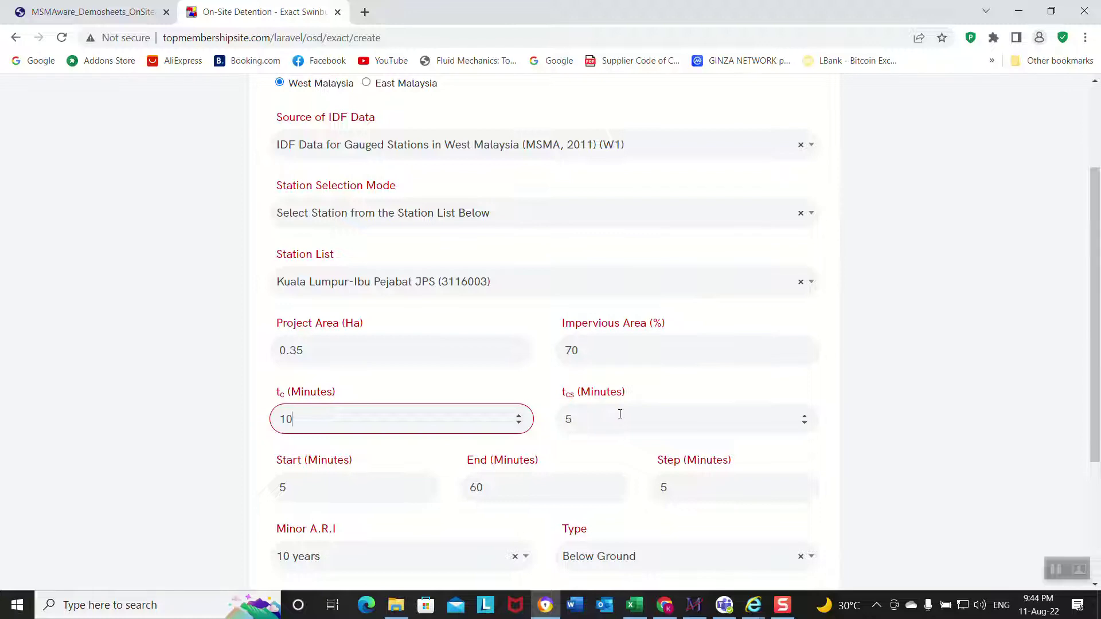
{"action": "scroll", "coordinate": [620, 414], "scroll_direction": "down", "scroll_amount": 1}
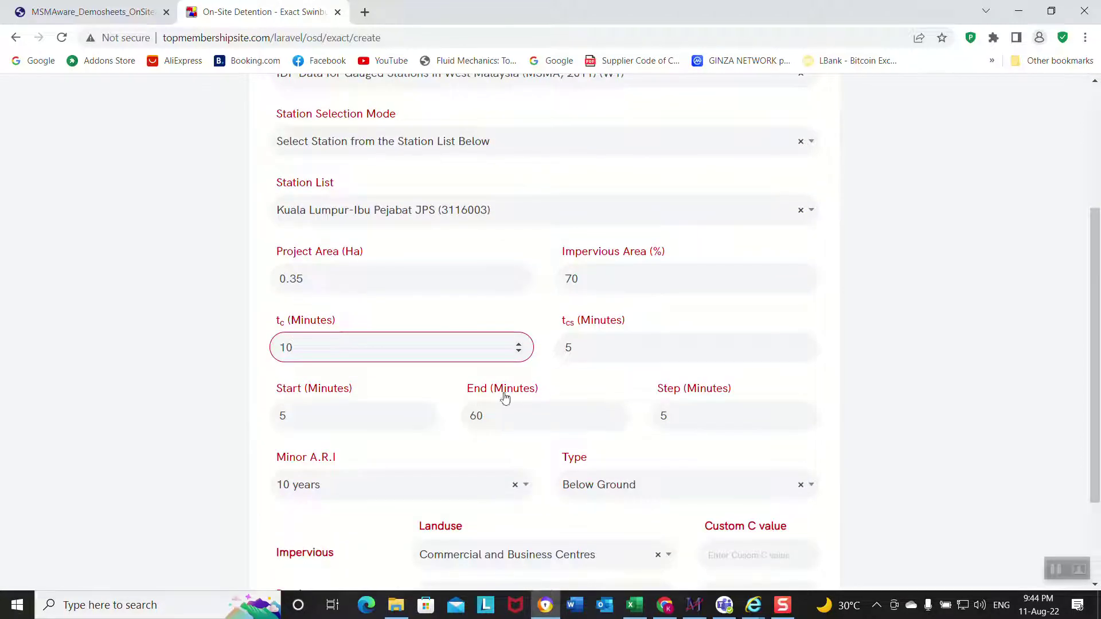
{"action": "left_click", "coordinate": [319, 420]}
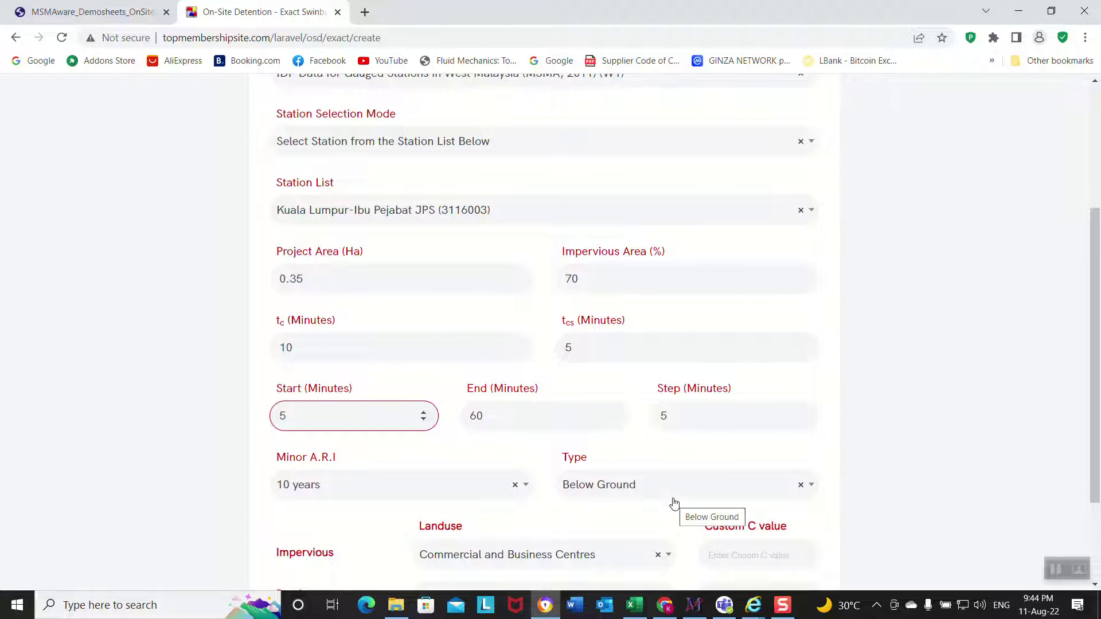
{"action": "scroll", "coordinate": [674, 503], "scroll_direction": "down", "scroll_amount": 2}
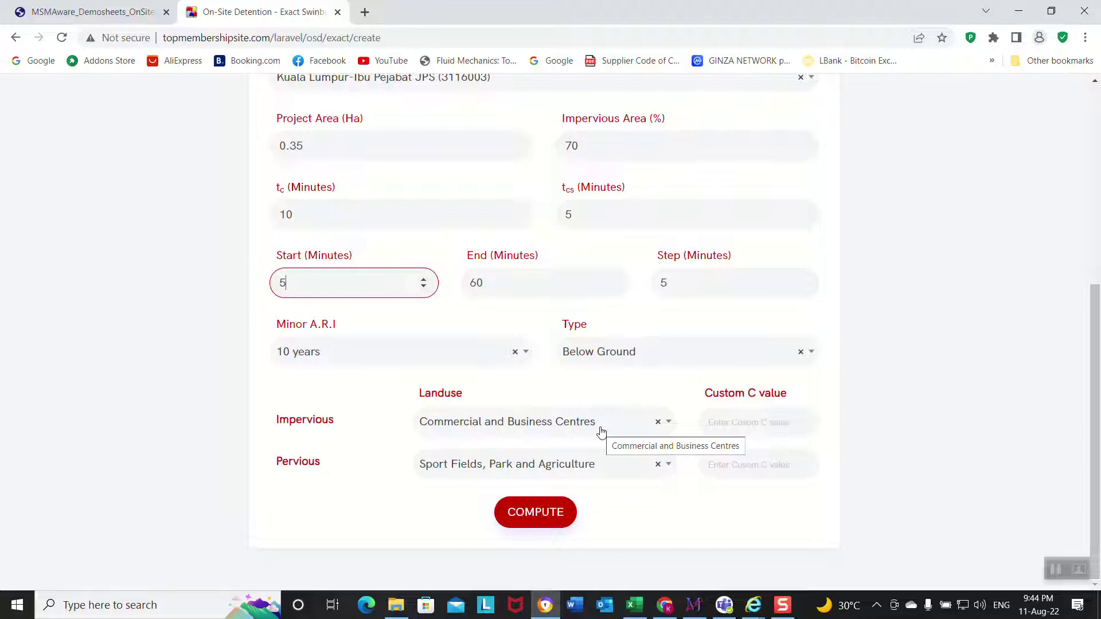
Choose Industrial impervious land use and keep Sport Fields, Park and Agriculture as pervious
{"action": "left_click", "coordinate": [613, 427]}
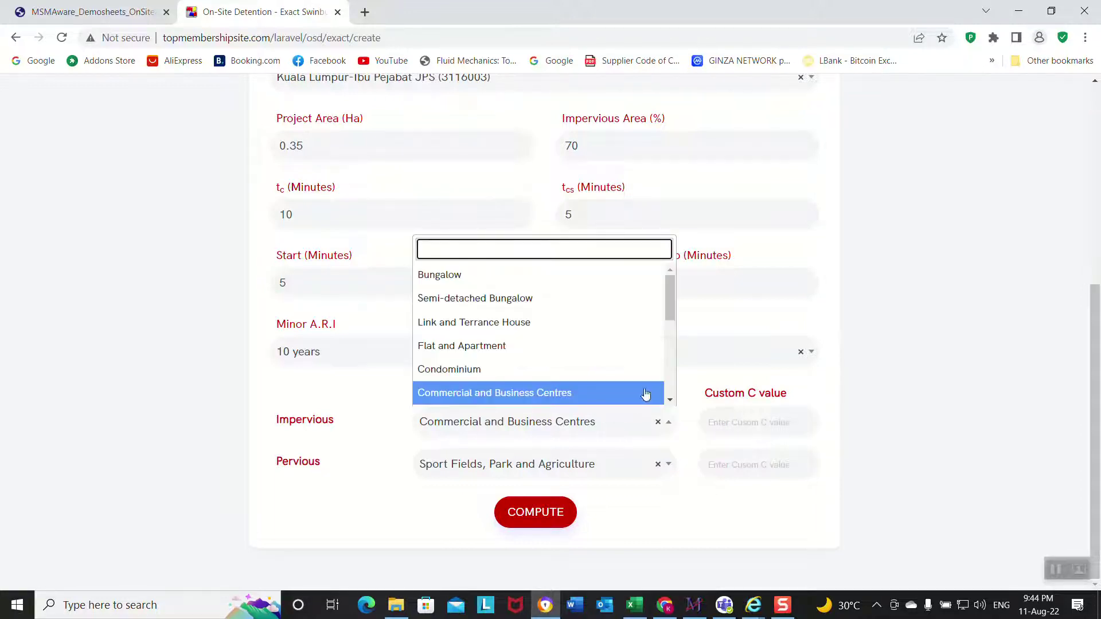
{"action": "scroll", "coordinate": [668, 390], "scroll_direction": "down", "scroll_amount": 2}
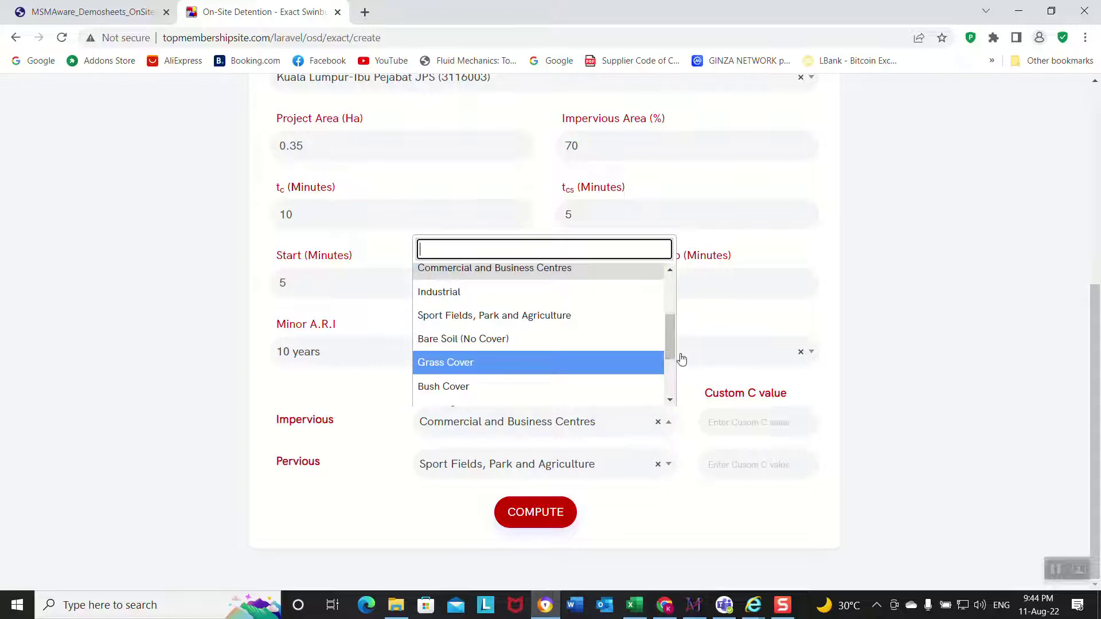
{"action": "left_click", "coordinate": [593, 296]}
{"action": "left_click", "coordinate": [654, 465]}
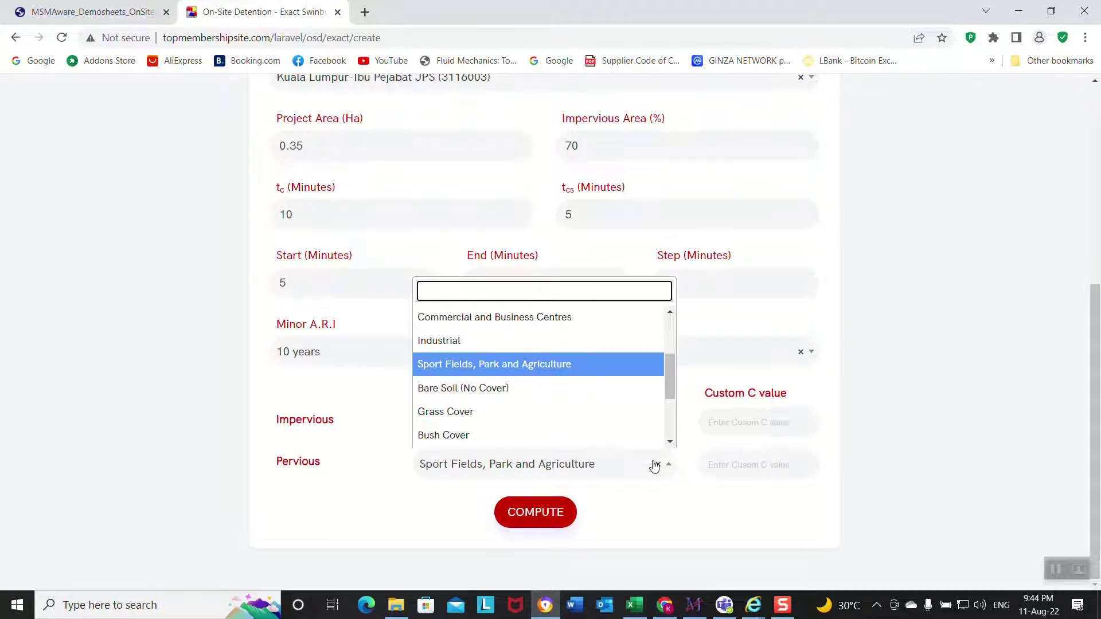
{"action": "left_click", "coordinate": [614, 371]}
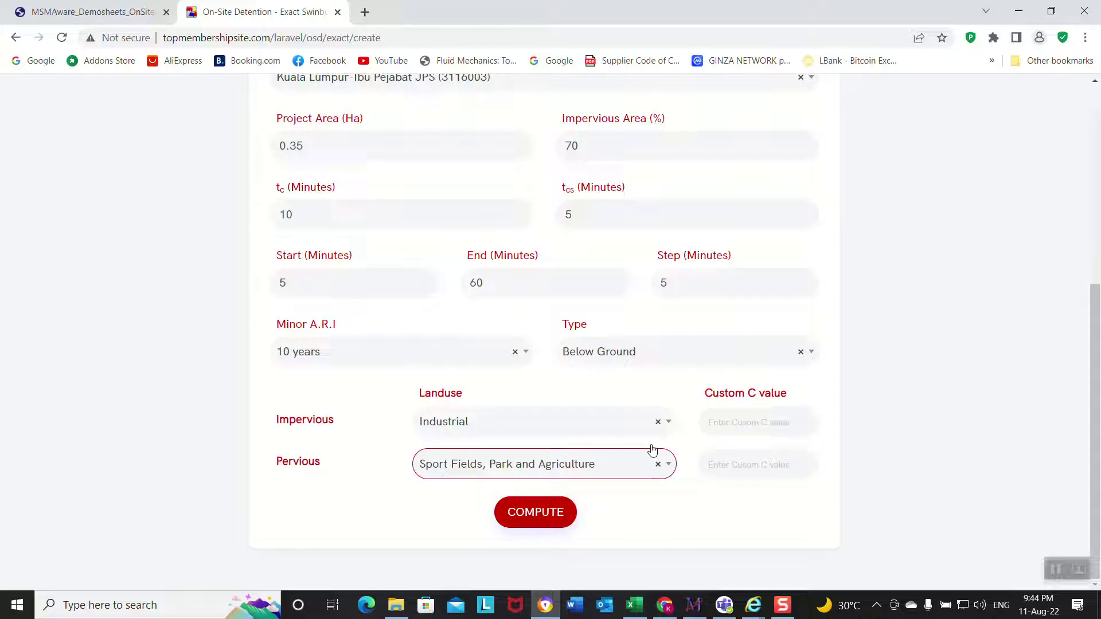
Compute the Exact Swinburne storage table and chart, and review Table 1 and Figure 1
{"action": "left_click", "coordinate": [560, 514]}
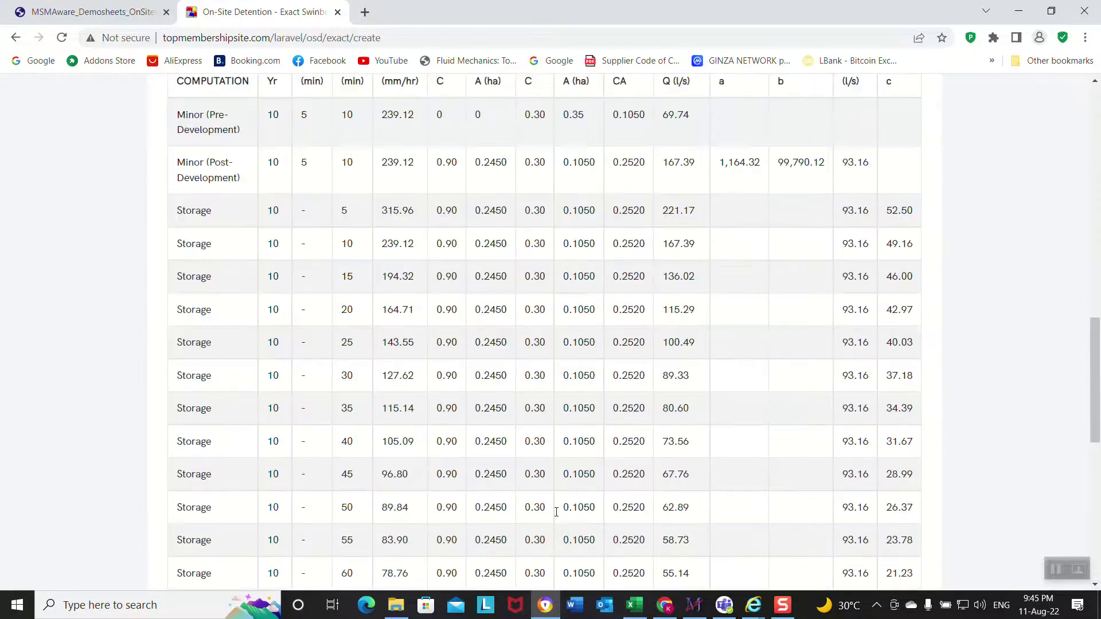
{"action": "scroll", "coordinate": [554, 510], "scroll_direction": "up", "scroll_amount": 5}
{"action": "scroll", "coordinate": [554, 502], "scroll_direction": "up", "scroll_amount": 10}
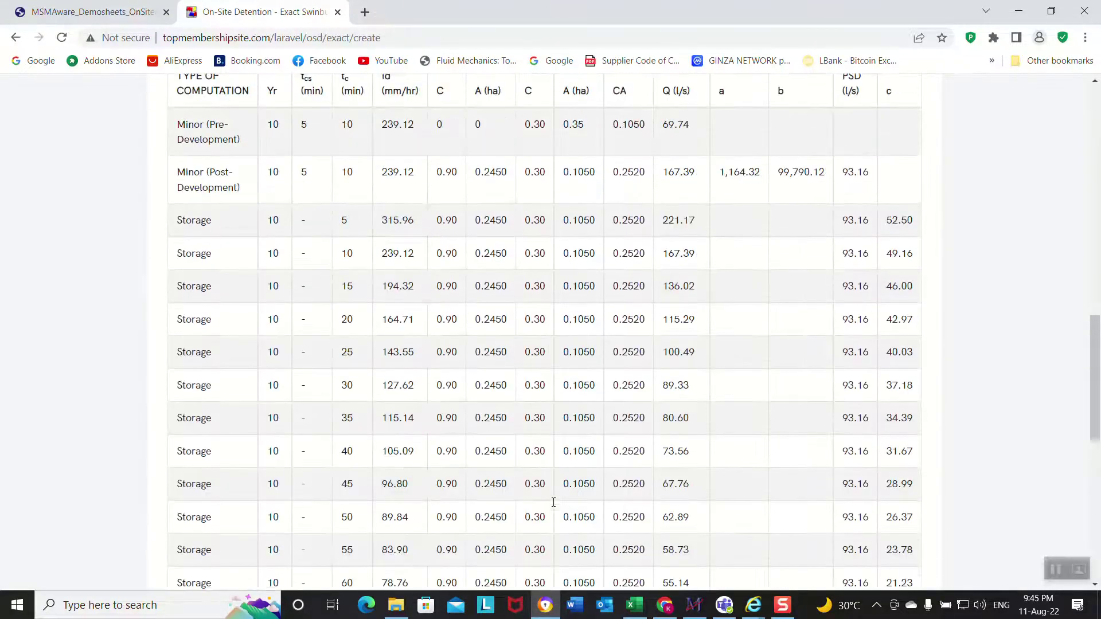
{"action": "scroll", "coordinate": [554, 505], "scroll_direction": "down", "scroll_amount": 4}
{"action": "scroll", "coordinate": [552, 501], "scroll_direction": "up", "scroll_amount": 5}
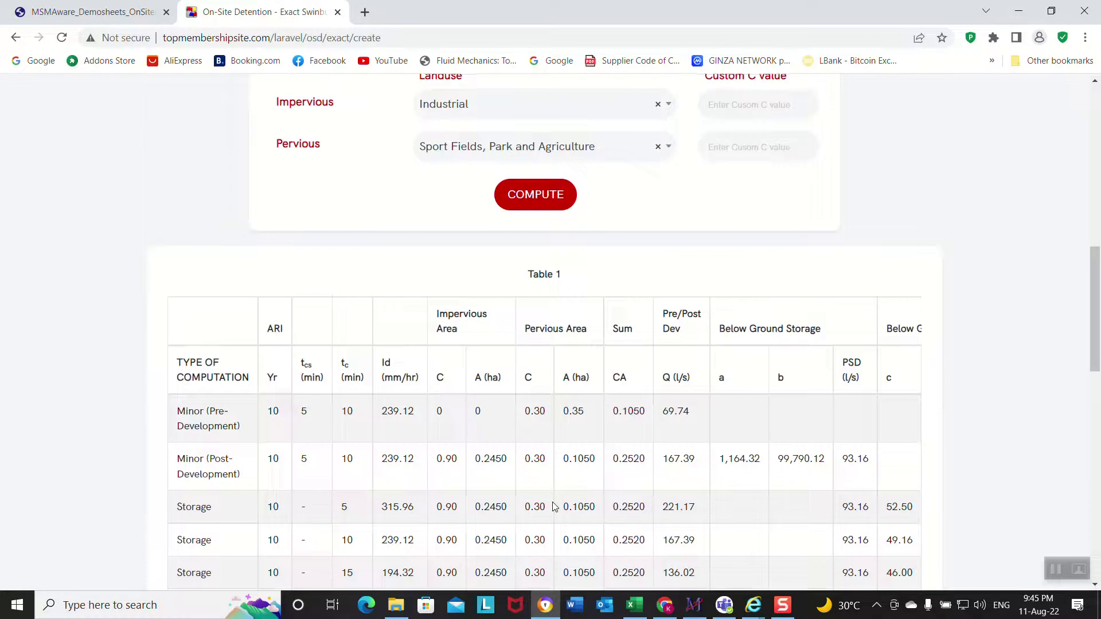
{"action": "scroll", "coordinate": [552, 502], "scroll_direction": "down", "scroll_amount": 5}
{"action": "scroll", "coordinate": [553, 501], "scroll_direction": "up", "scroll_amount": 6}
{"action": "scroll", "coordinate": [552, 502], "scroll_direction": "down", "scroll_amount": 5}
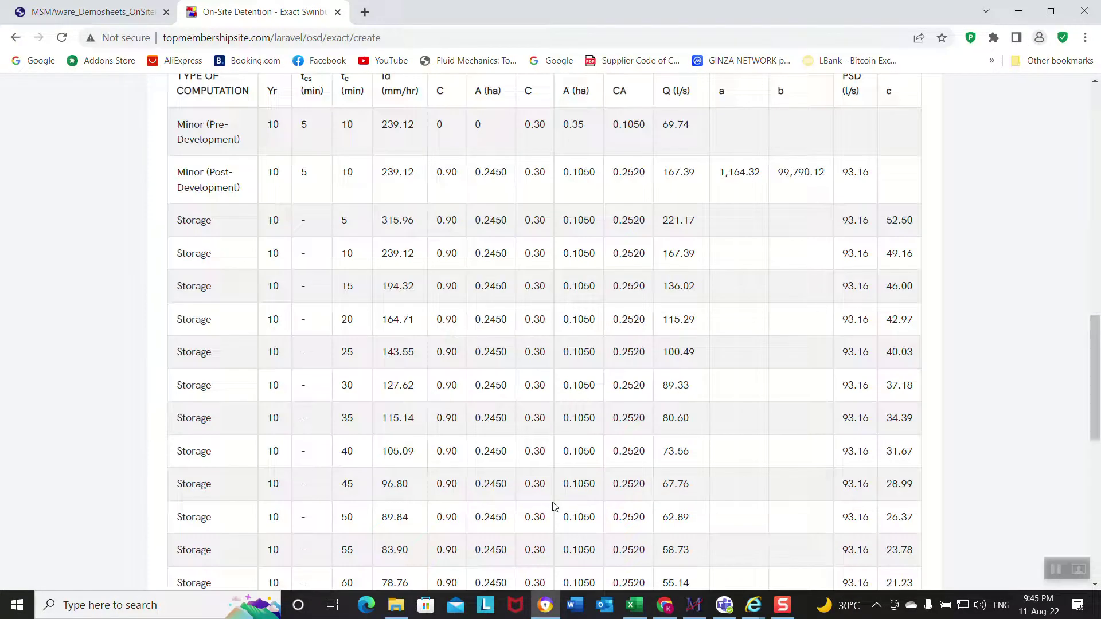
Look up Worked Example 5.4's storage table in the demo sheet PDF
{"action": "left_click", "coordinate": [88, 19]}
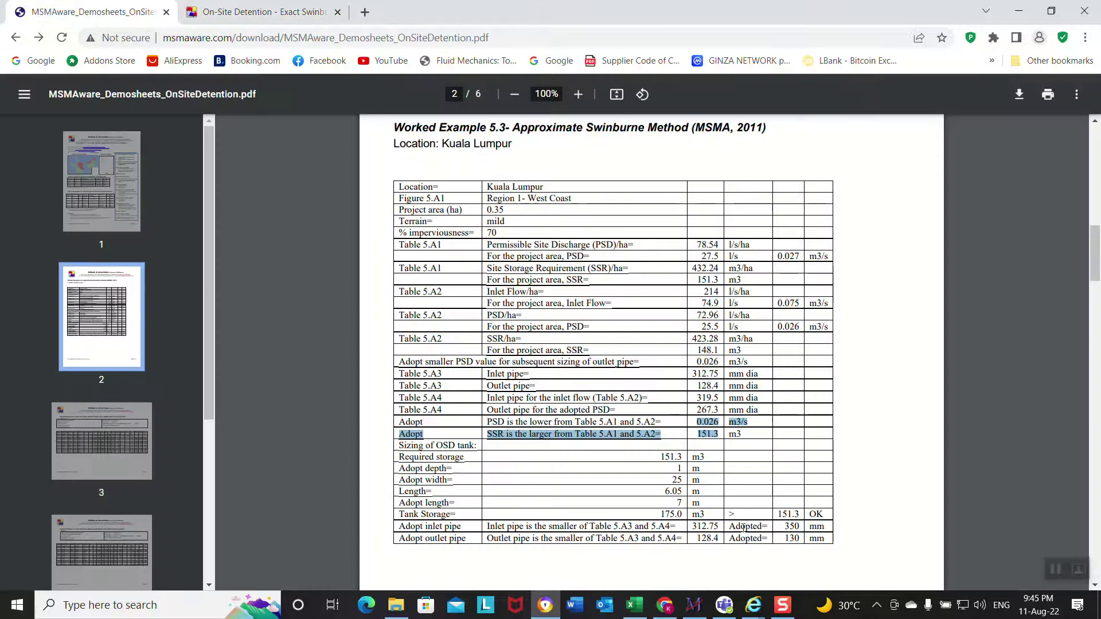
{"action": "scroll", "coordinate": [860, 479], "scroll_direction": "down", "scroll_amount": 9}
{"action": "scroll", "coordinate": [861, 480], "scroll_direction": "down", "scroll_amount": 3}
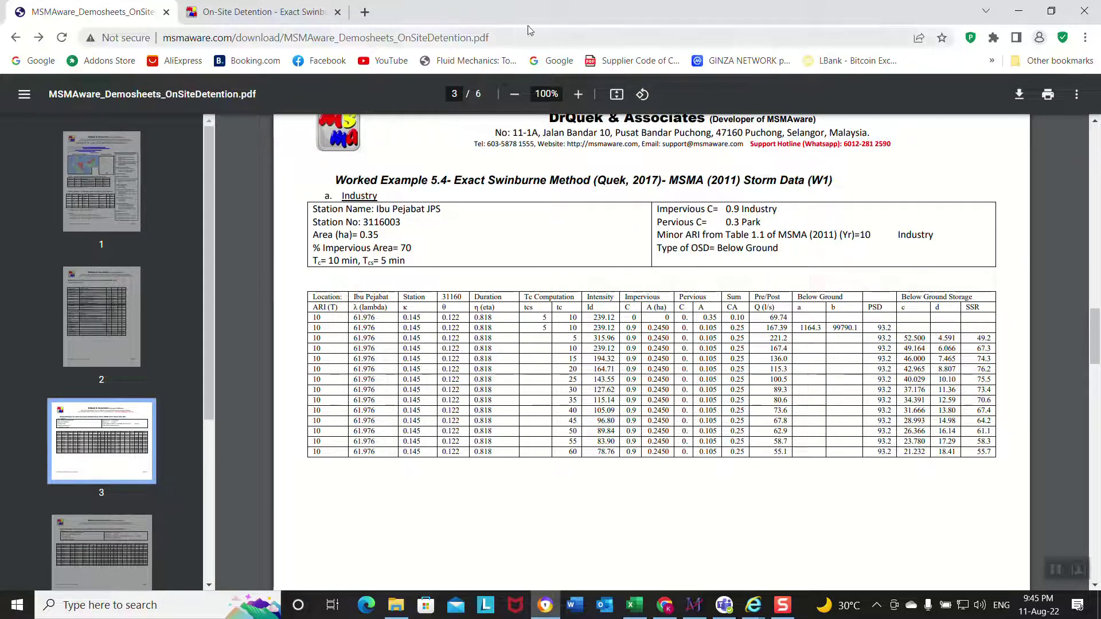
Back in the computed results, highlight the 76.2 m³ maximum SSR at 20 minutes
{"action": "left_click", "coordinate": [255, 15]}
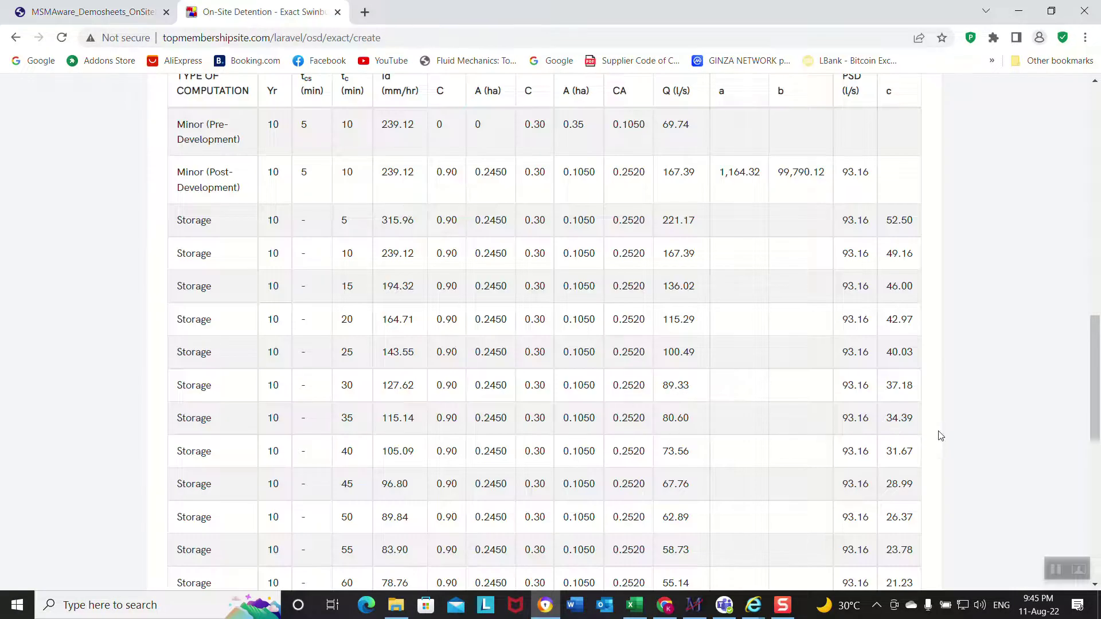
{"action": "scroll", "coordinate": [926, 462], "scroll_direction": "down", "scroll_amount": 1}
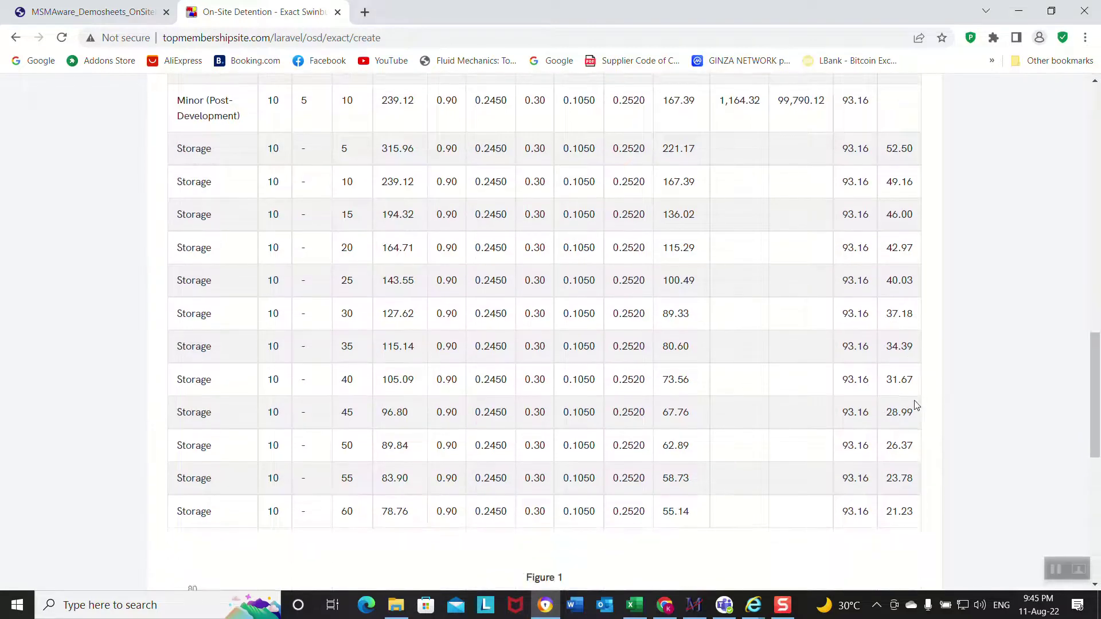
{"action": "scroll", "coordinate": [893, 441], "scroll_direction": "down", "scroll_amount": 2}
{"action": "scroll", "coordinate": [894, 442], "scroll_direction": "up", "scroll_amount": 2}
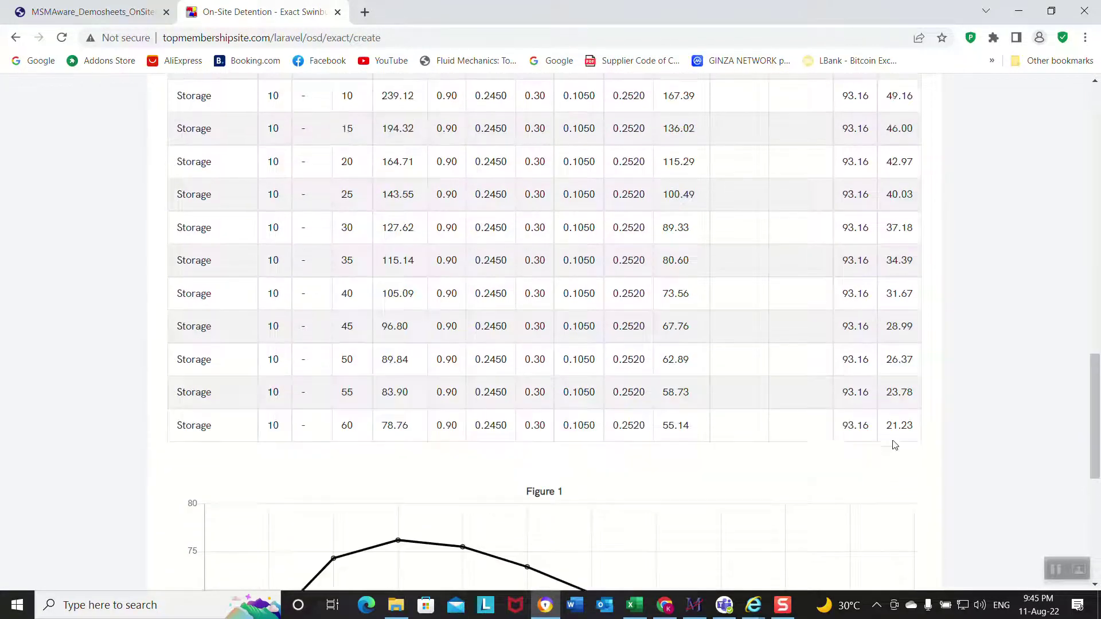
{"action": "scroll", "coordinate": [894, 444], "scroll_direction": "up", "scroll_amount": 1}
{"action": "scroll", "coordinate": [892, 438], "scroll_direction": "down", "scroll_amount": 3}
{"action": "scroll", "coordinate": [871, 447], "scroll_direction": "down", "scroll_amount": 4}
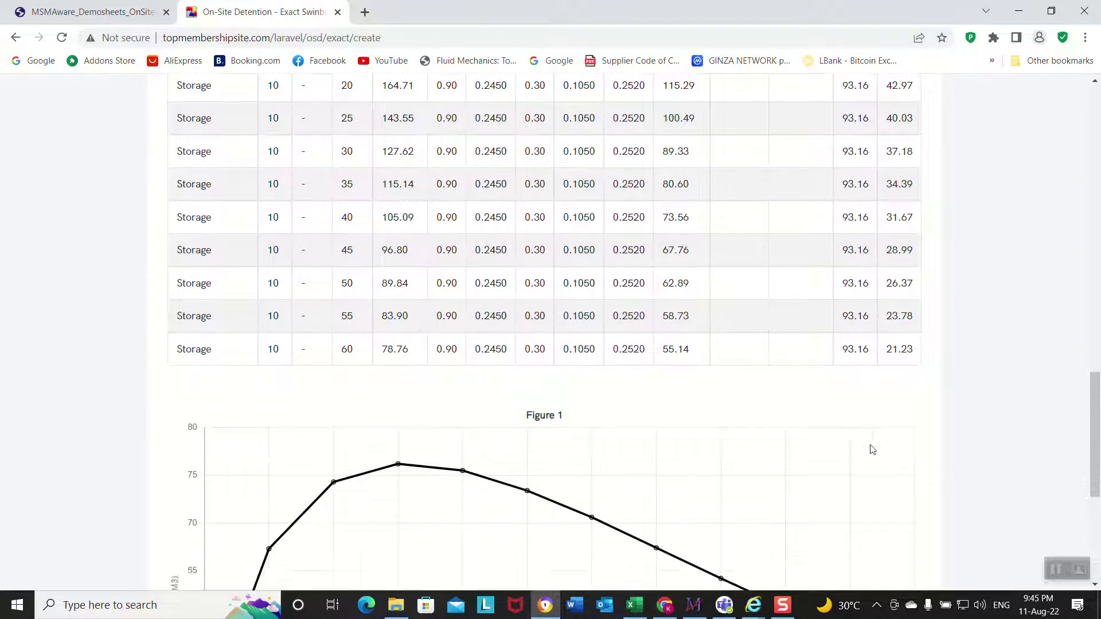
{"action": "scroll", "coordinate": [873, 450], "scroll_direction": "down", "scroll_amount": 1}
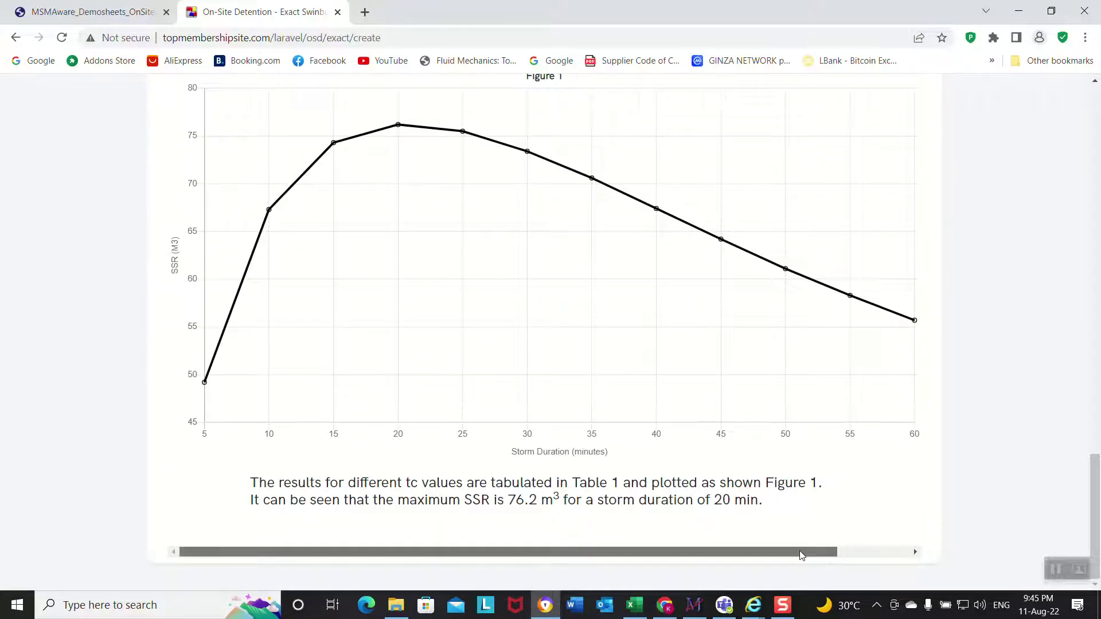
{"action": "left_click_drag", "start_coordinate": [801, 553], "coordinate": [880, 556]}
{"action": "scroll", "coordinate": [929, 363], "scroll_direction": "up", "scroll_amount": 7}
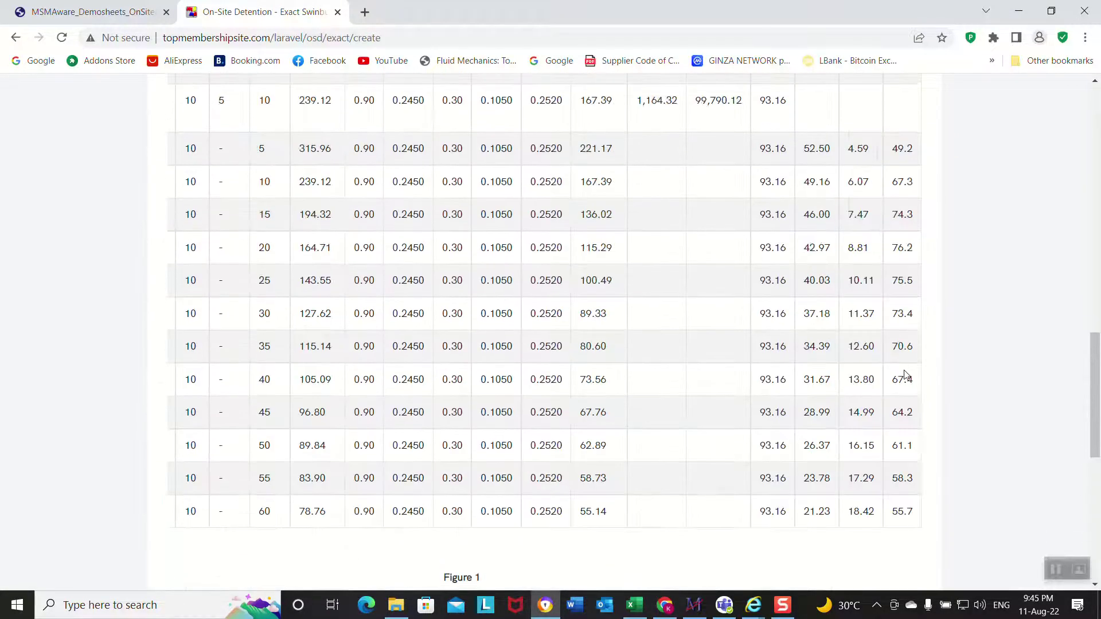
{"action": "left_click_drag", "start_coordinate": [891, 248], "coordinate": [920, 256]}
Highlight the matching 76.2 SSR value in the demo sheet PDF and return to the results
{"action": "left_click", "coordinate": [86, 12]}
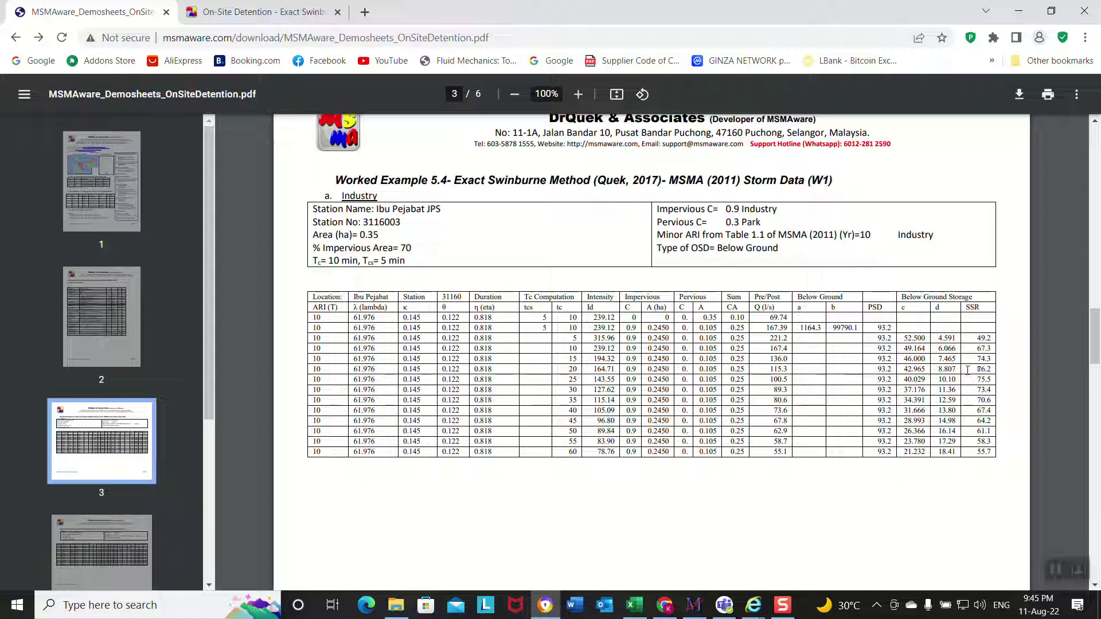
{"action": "left_click_drag", "start_coordinate": [970, 370], "coordinate": [992, 371]}
{"action": "left_click", "coordinate": [276, 12]}
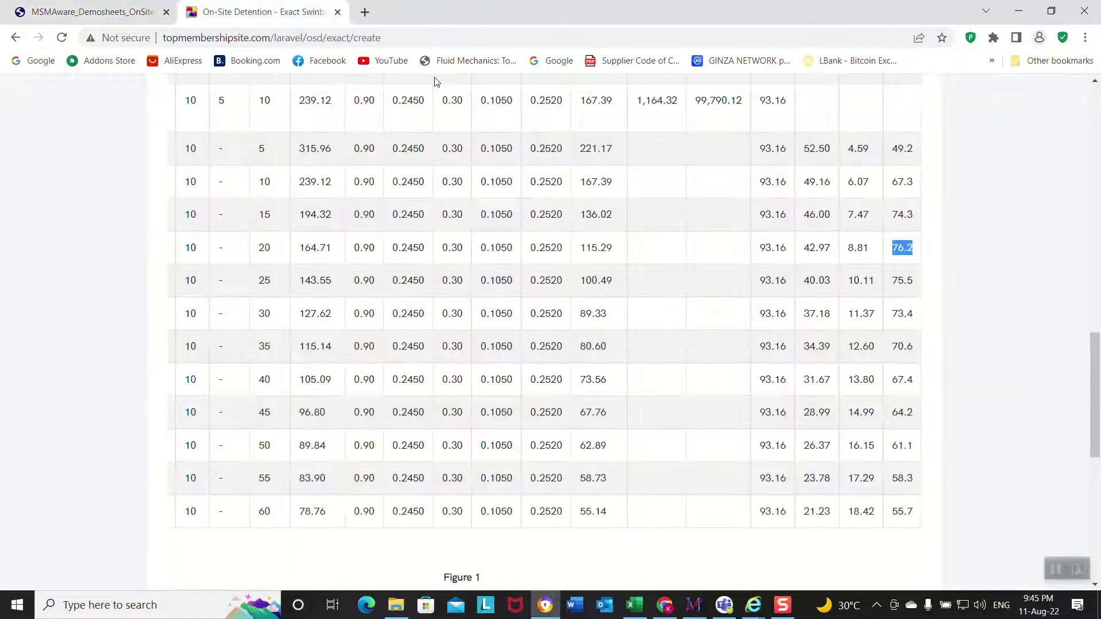
Open the newest Exact Swinburne report from the saved On-Site Detention reports
{"action": "scroll", "coordinate": [1092, 102], "scroll_direction": "up", "scroll_amount": 15}
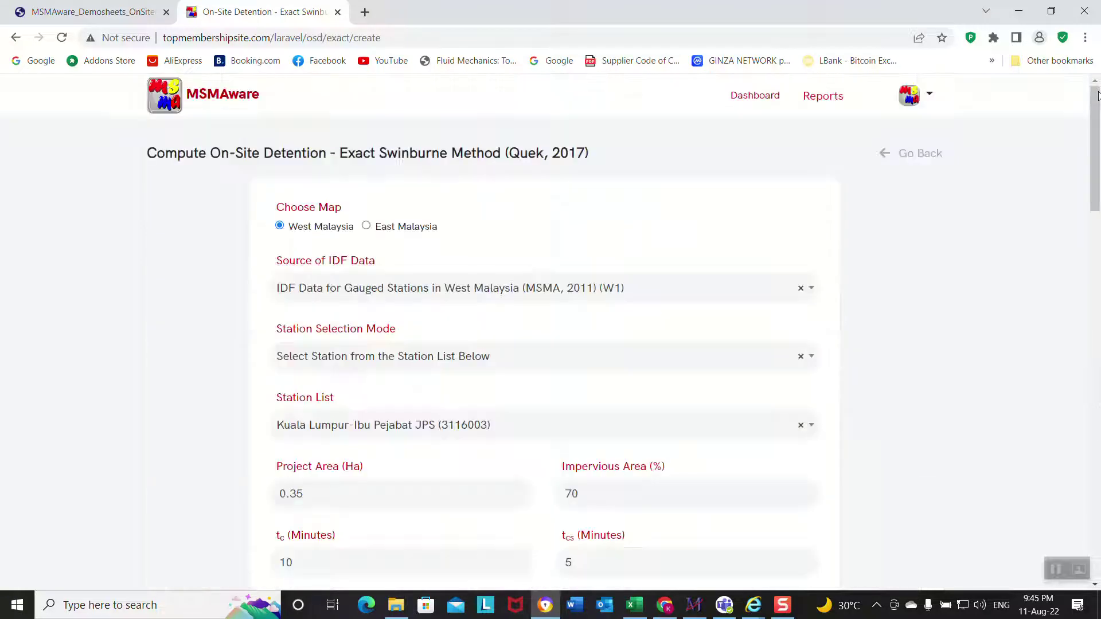
{"action": "left_click", "coordinate": [832, 102]}
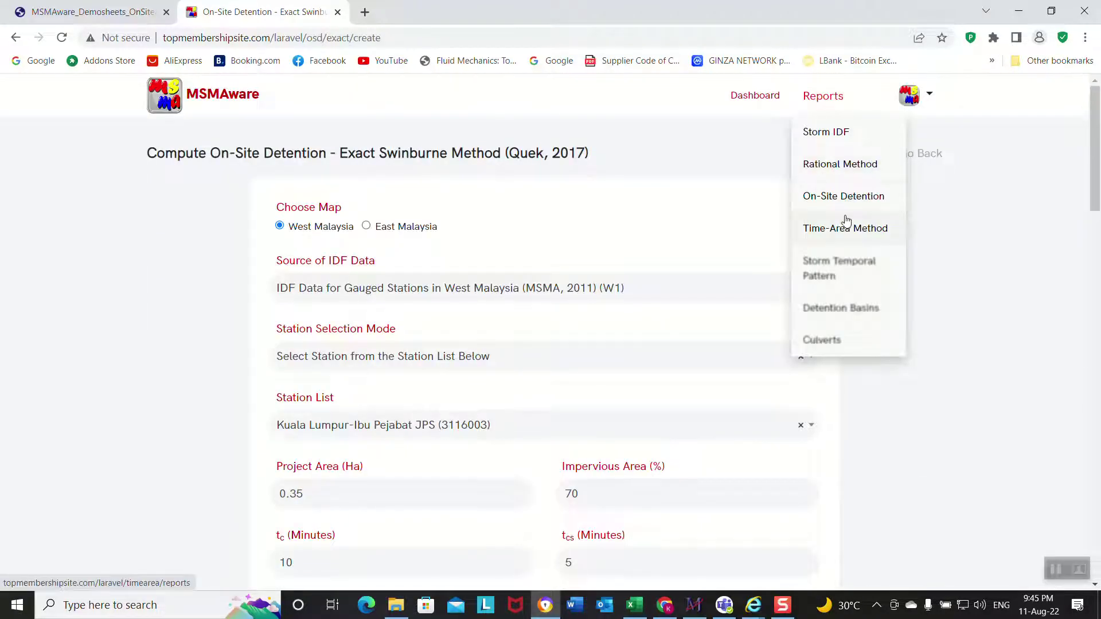
{"action": "left_click", "coordinate": [847, 199]}
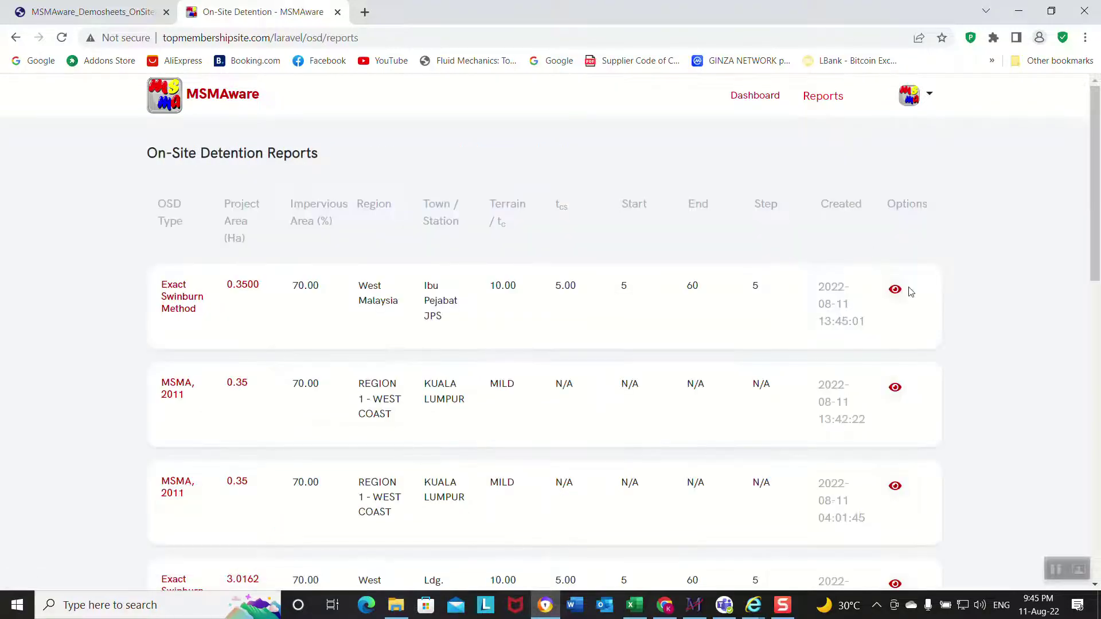
{"action": "left_click", "coordinate": [896, 290]}
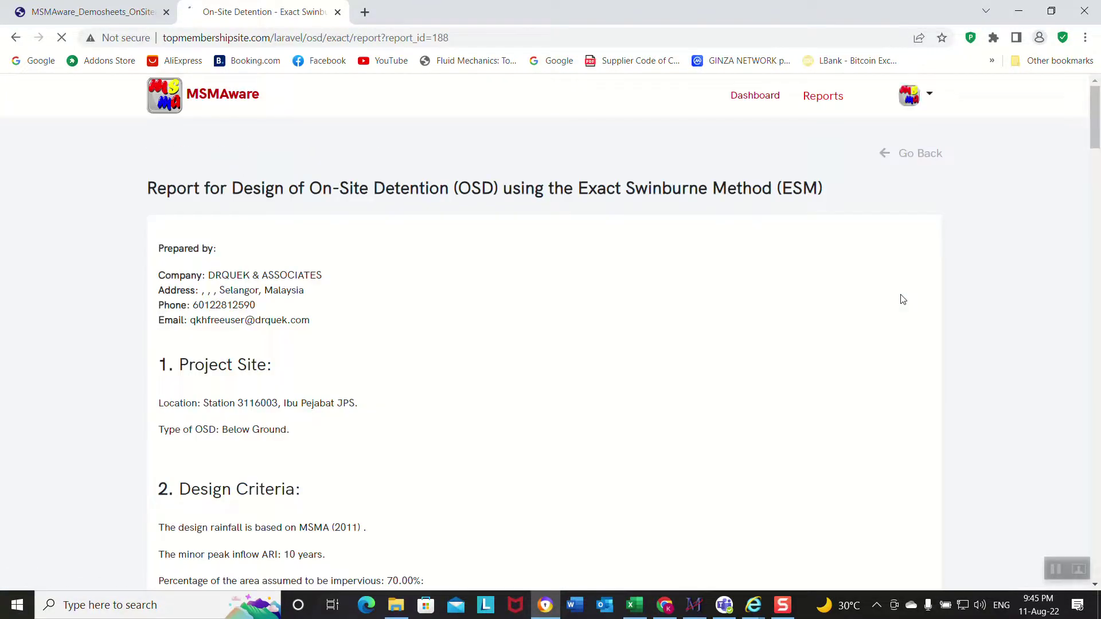
Export the report to PDF as report (3).pdf
{"action": "scroll", "coordinate": [903, 300], "scroll_direction": "down", "scroll_amount": 3}
{"action": "scroll", "coordinate": [901, 298], "scroll_direction": "down", "scroll_amount": 15}
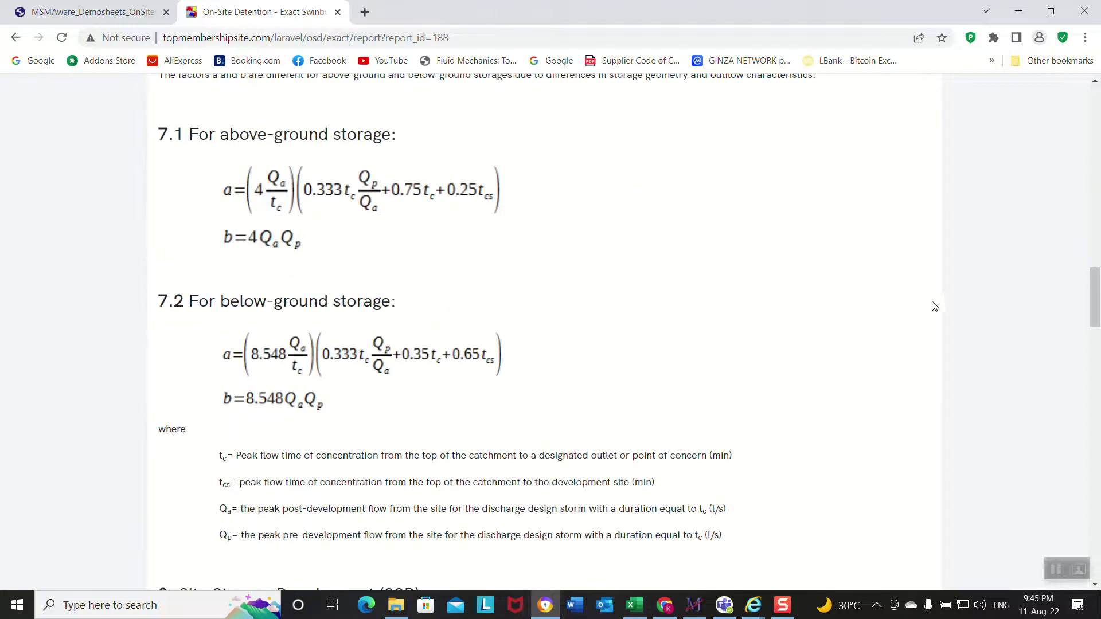
{"action": "left_click_drag", "start_coordinate": [1096, 329], "coordinate": [1096, 580]}
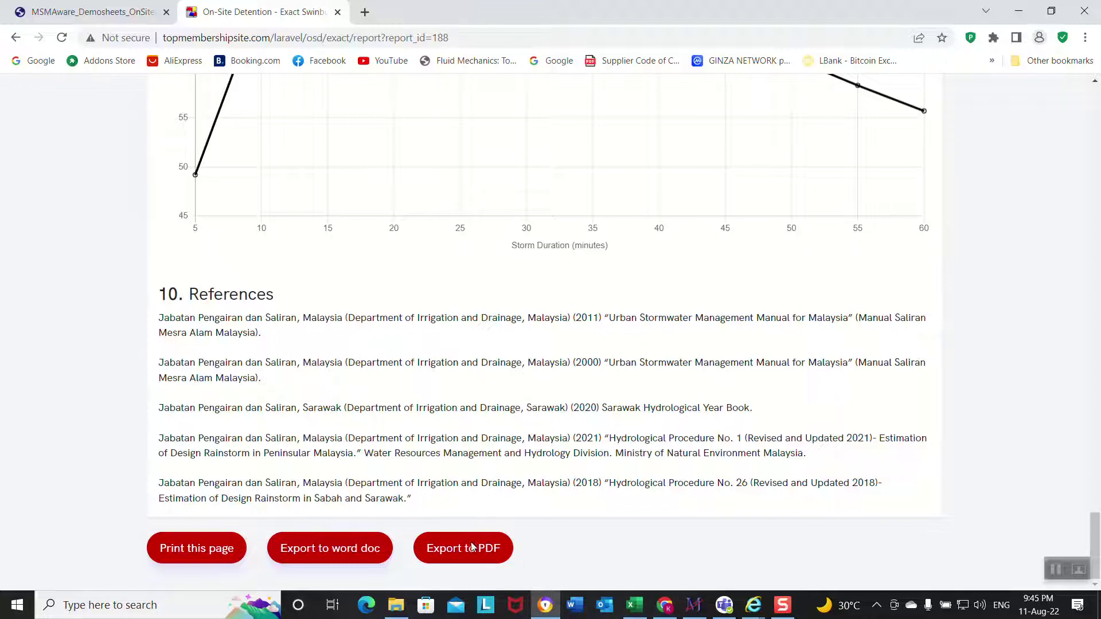
{"action": "left_click", "coordinate": [360, 552]}
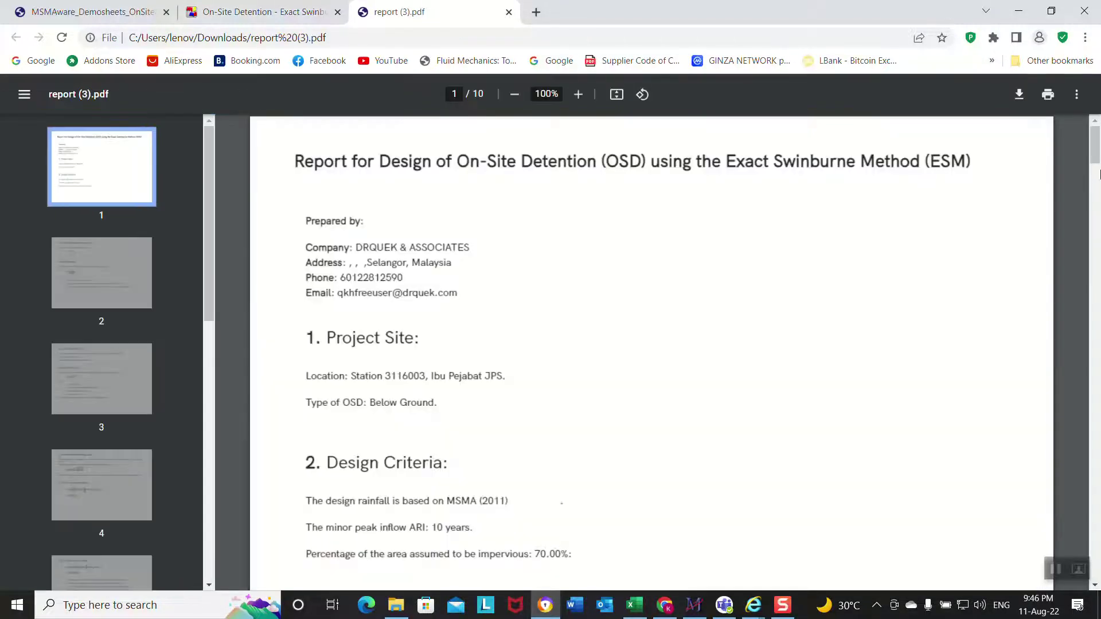
Scroll report (3).pdf to the rainfall intensity formula and Coefficient of Runoff section
{"action": "left_click_drag", "start_coordinate": [1097, 151], "coordinate": [1095, 212]}
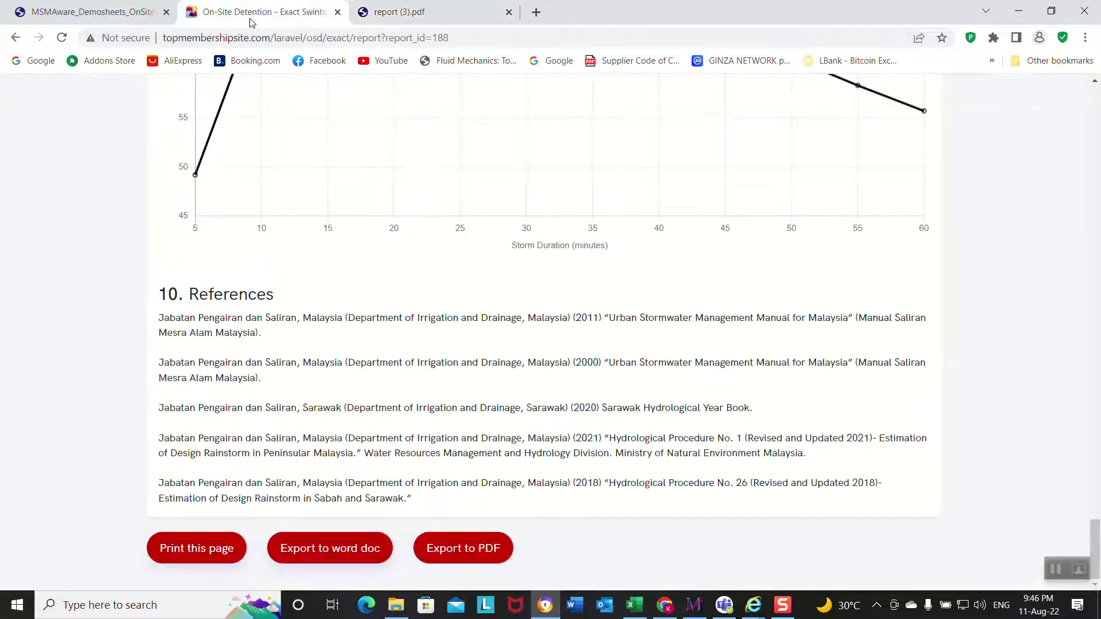
List the saved On-Site Detention reports, then view the demo sheet PDF at page 3
{"action": "left_click", "coordinate": [236, 10]}
{"action": "left_click_drag", "start_coordinate": [1098, 521], "coordinate": [1095, 117]}
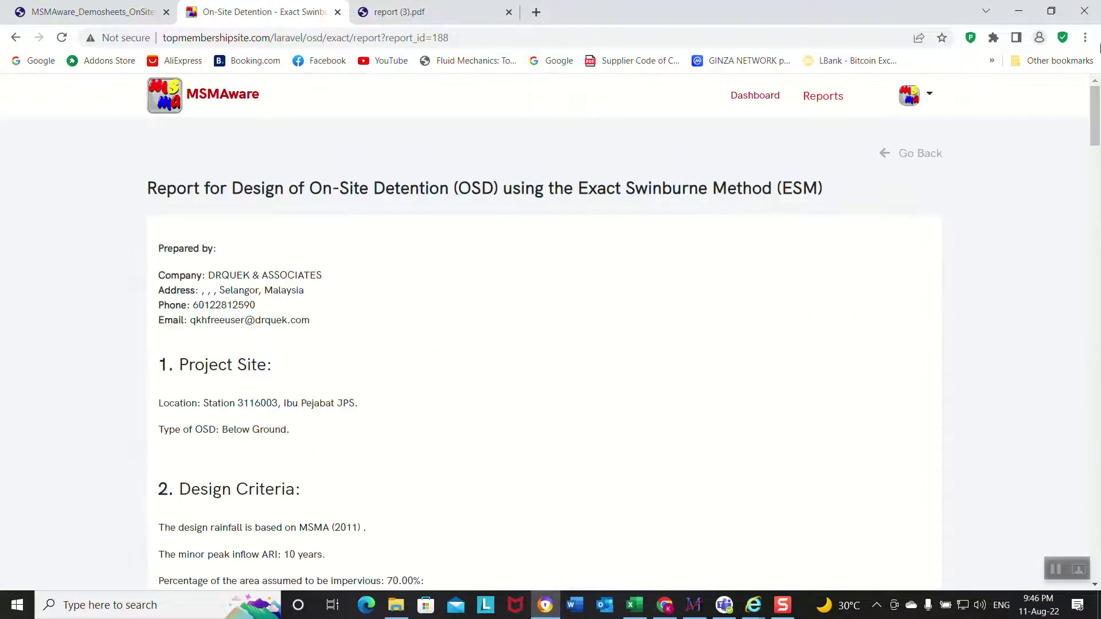
{"action": "left_click", "coordinate": [823, 99]}
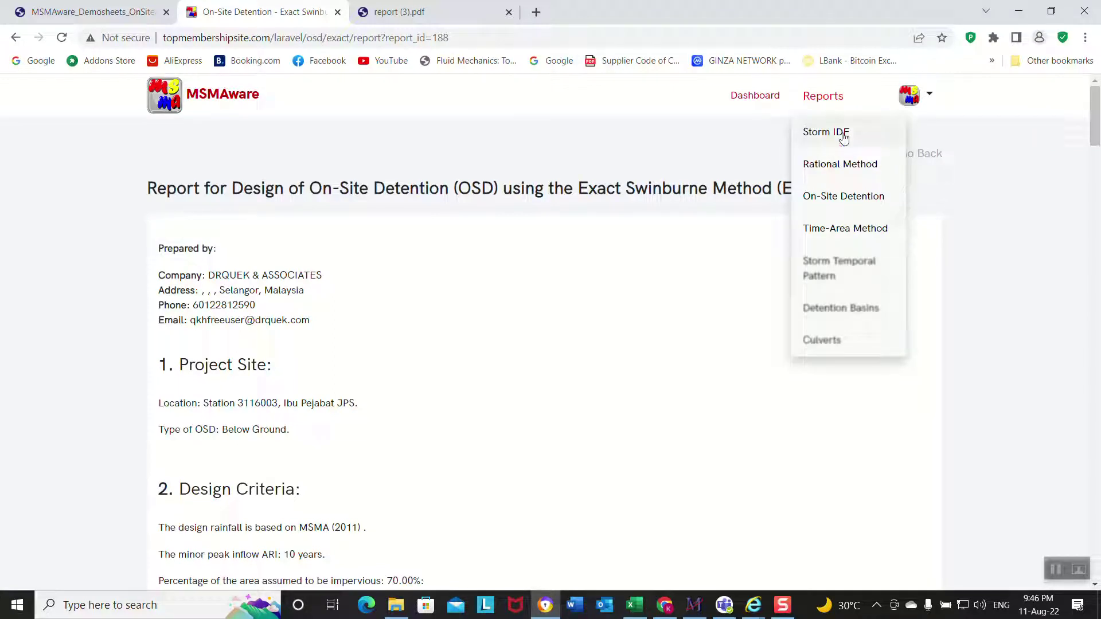
{"action": "left_click", "coordinate": [841, 204]}
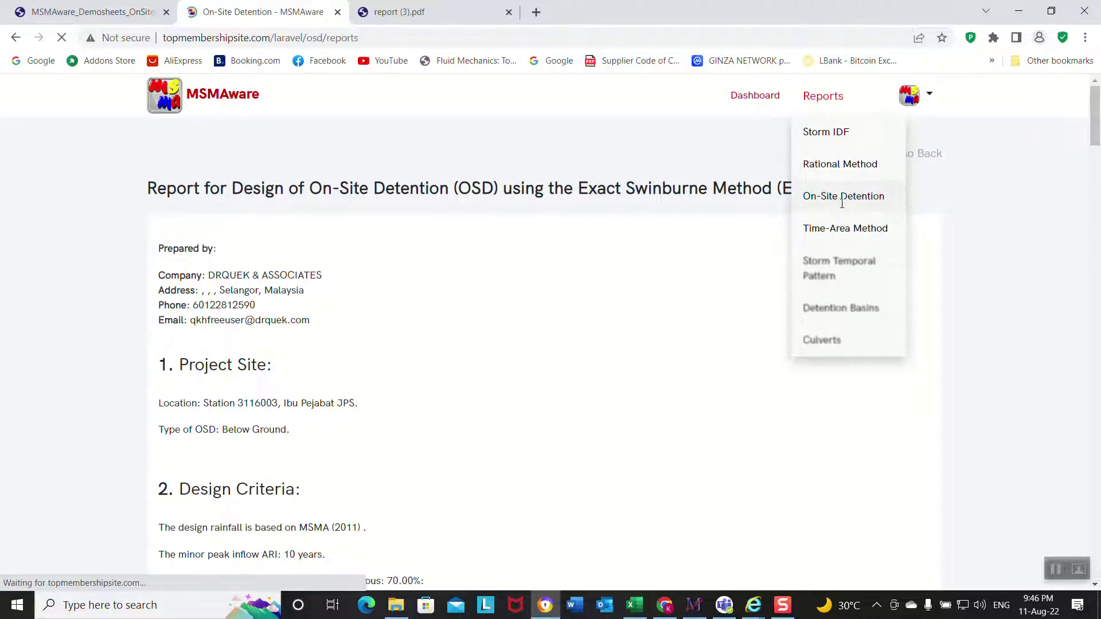
{"action": "left_click", "coordinate": [92, 11]}
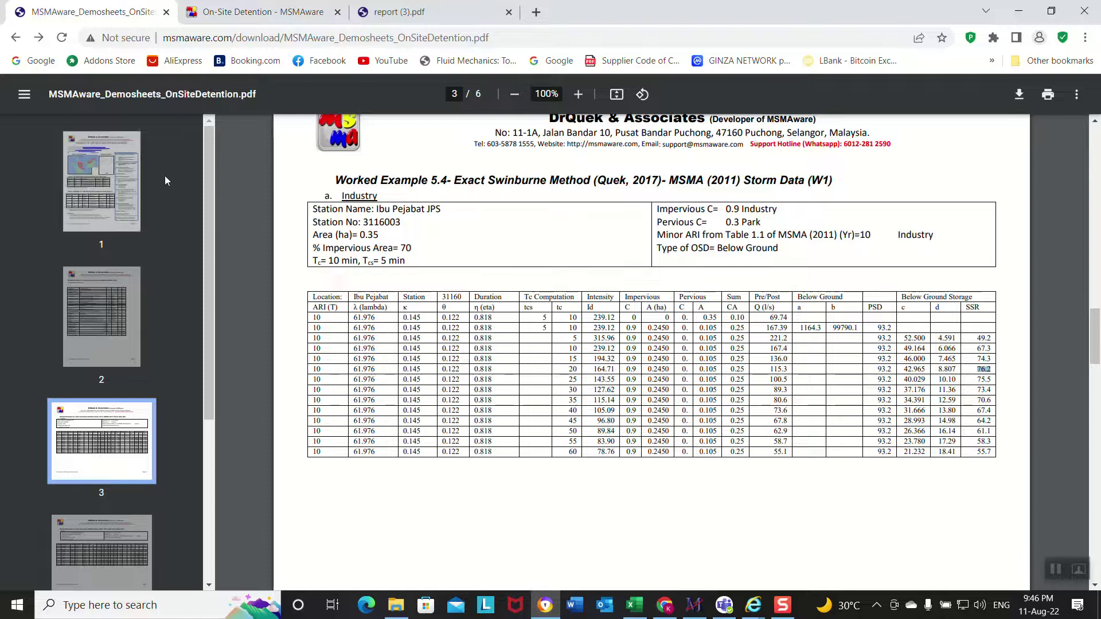
Highlight Table 2's row 5.9 with its method, HP26 E1 data and Kuching Airport station
{"action": "left_click_drag", "start_coordinate": [1095, 339], "coordinate": [1096, 149]}
{"action": "scroll", "coordinate": [929, 401], "scroll_direction": "down", "scroll_amount": 2}
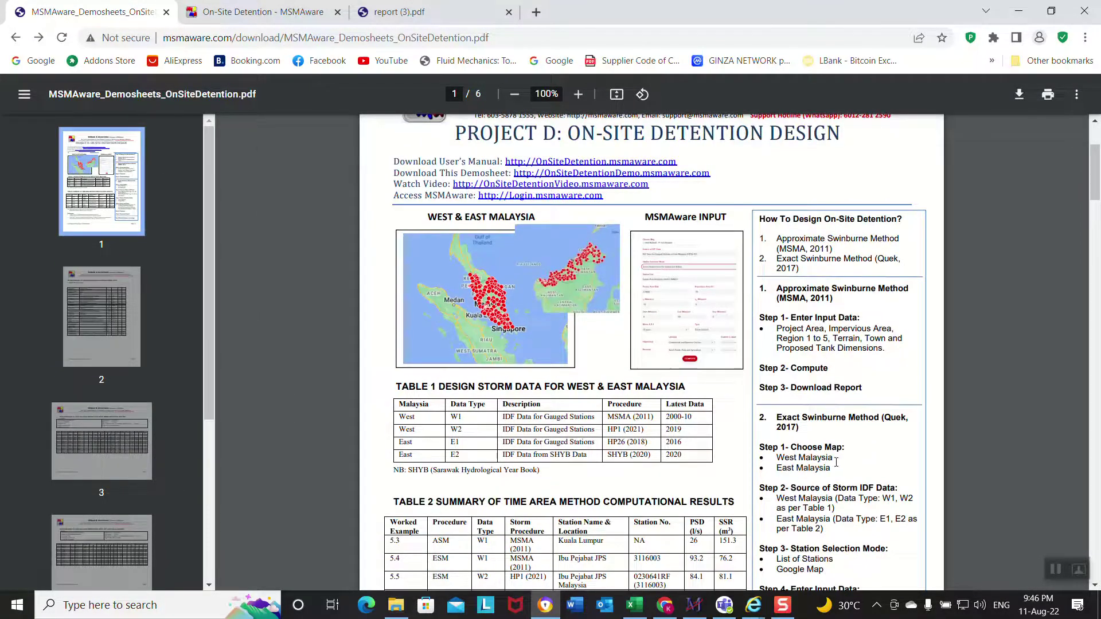
{"action": "scroll", "coordinate": [923, 406], "scroll_direction": "down", "scroll_amount": 2}
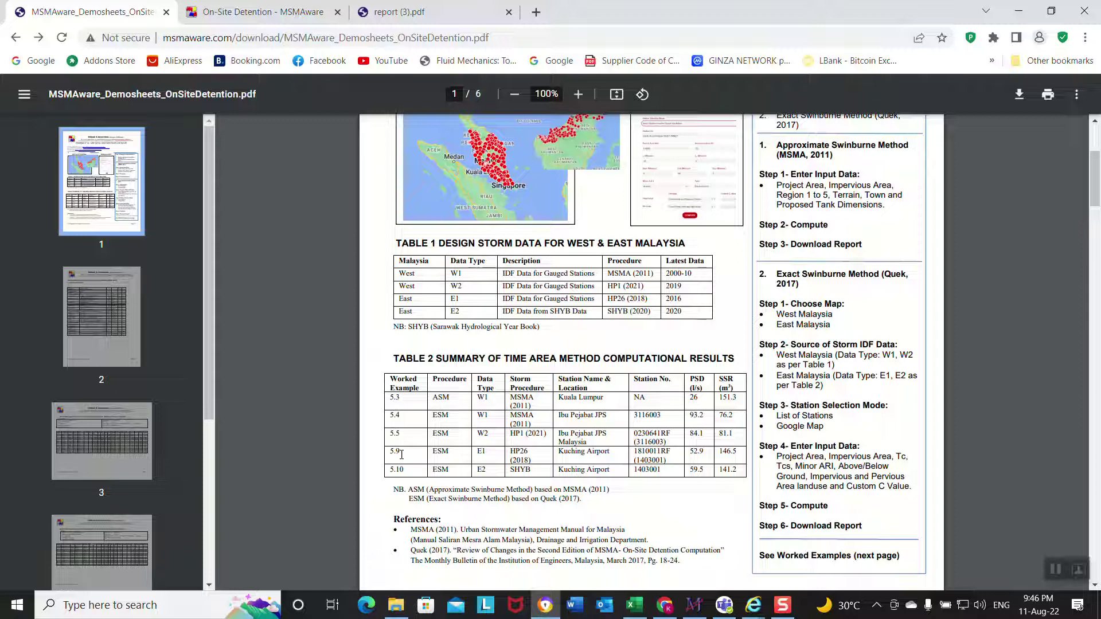
{"action": "left_click_drag", "start_coordinate": [404, 455], "coordinate": [619, 454]}
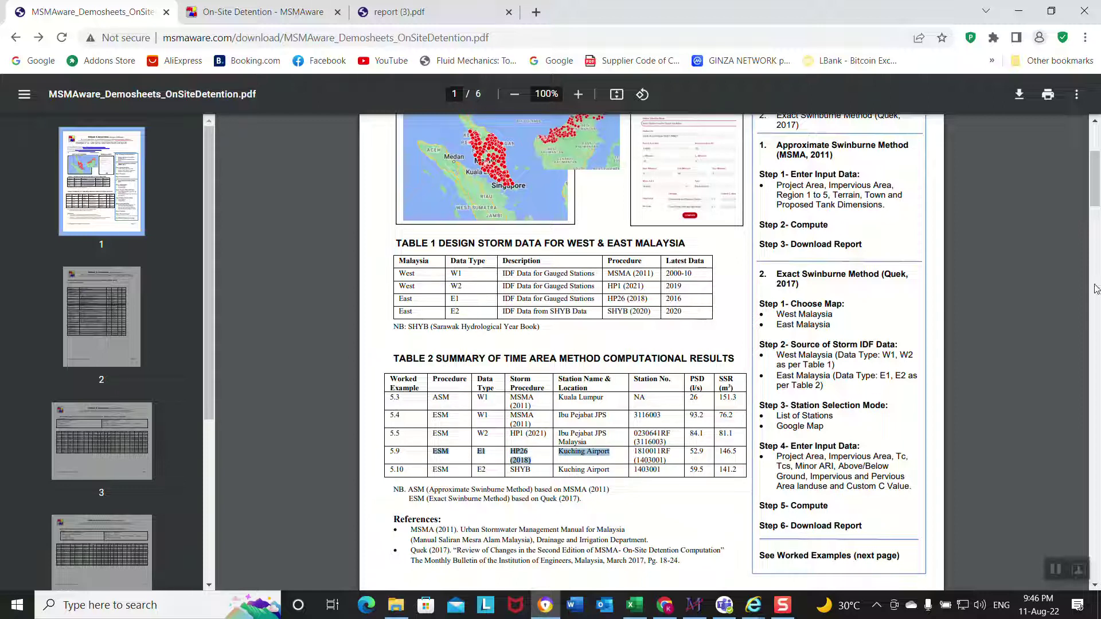
Select Worked Example 5.9's inputs on page 5, then return to MSMAware
{"action": "left_click_drag", "start_coordinate": [1096, 188], "coordinate": [1096, 473]}
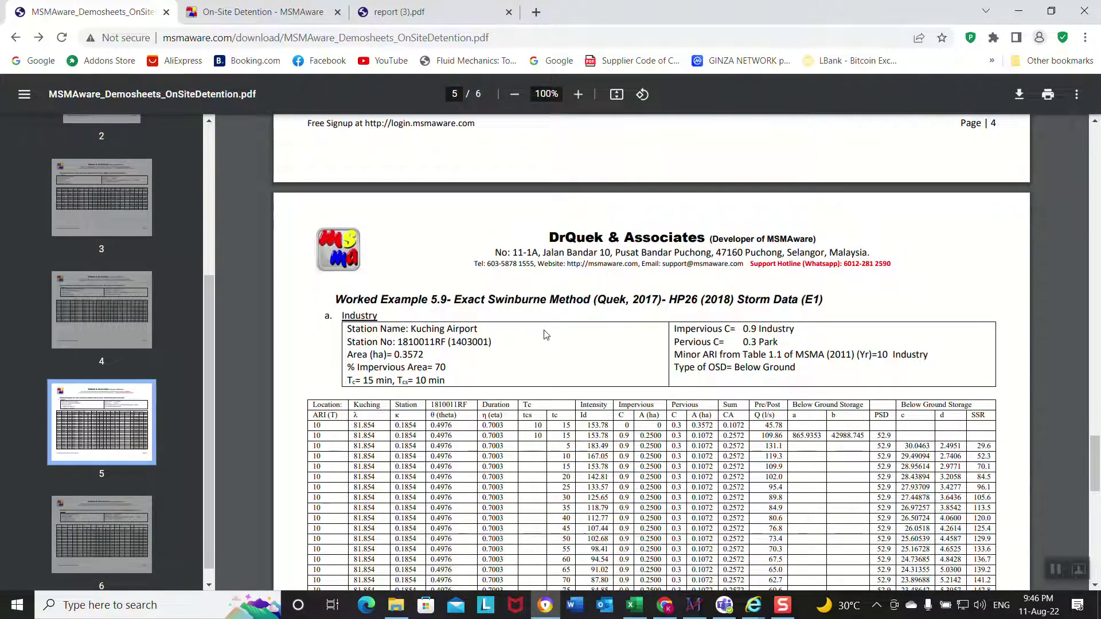
{"action": "scroll", "coordinate": [546, 335], "scroll_direction": "down", "scroll_amount": 1}
{"action": "left_click_drag", "start_coordinate": [489, 228], "coordinate": [776, 273]}
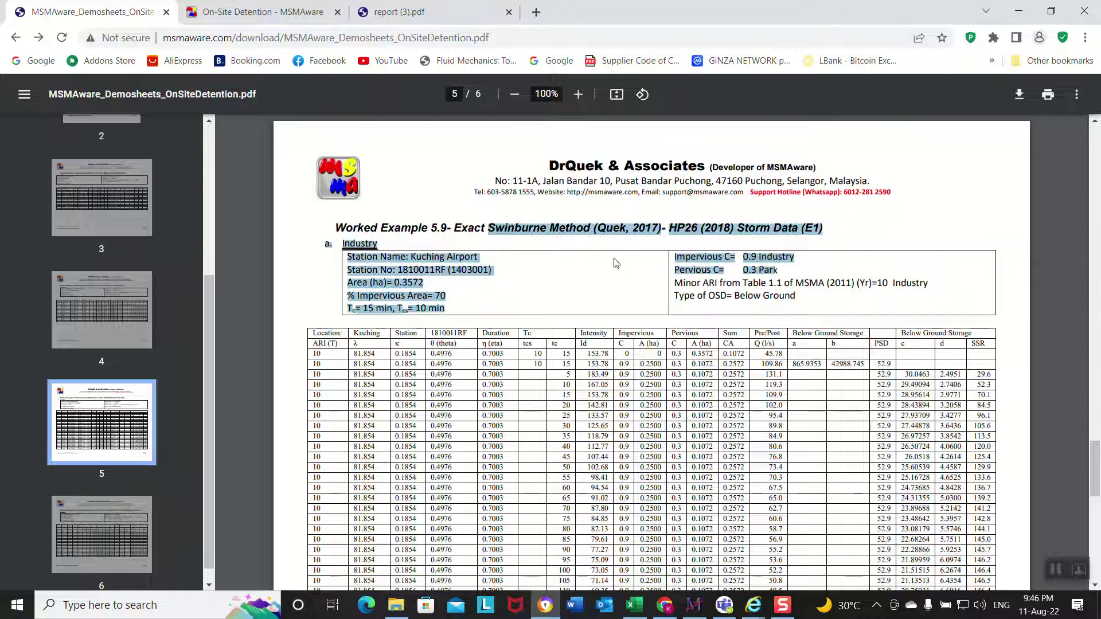
{"action": "left_click", "coordinate": [257, 14]}
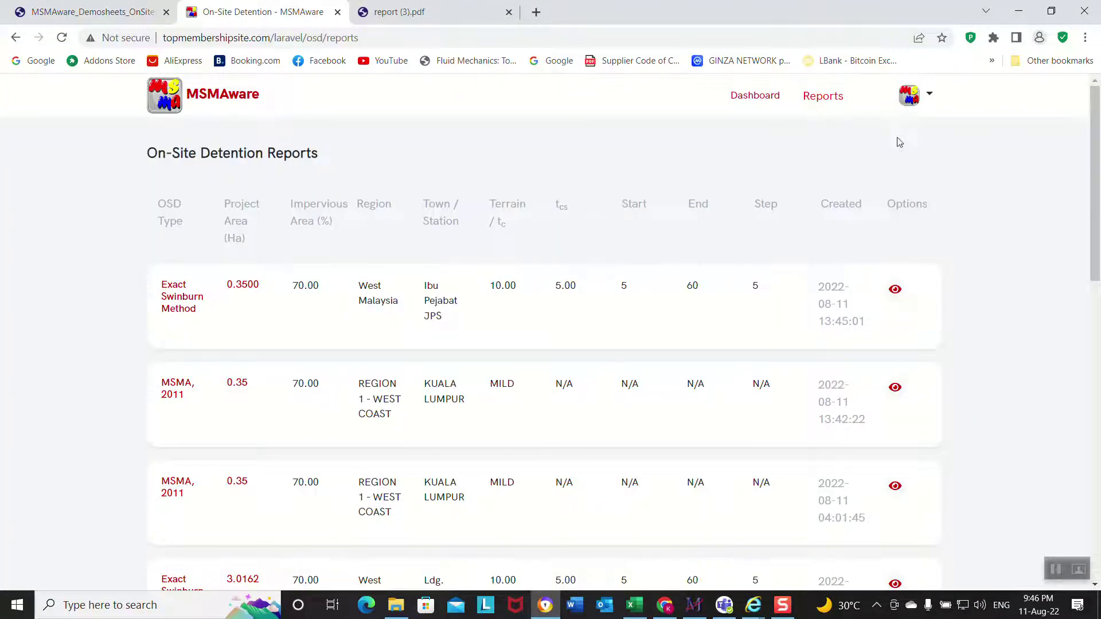
From the Dashboard, start a new Exact Swinburne Method (Quek, 2017) computation
{"action": "mouse_move", "coordinate": [790, 103]}
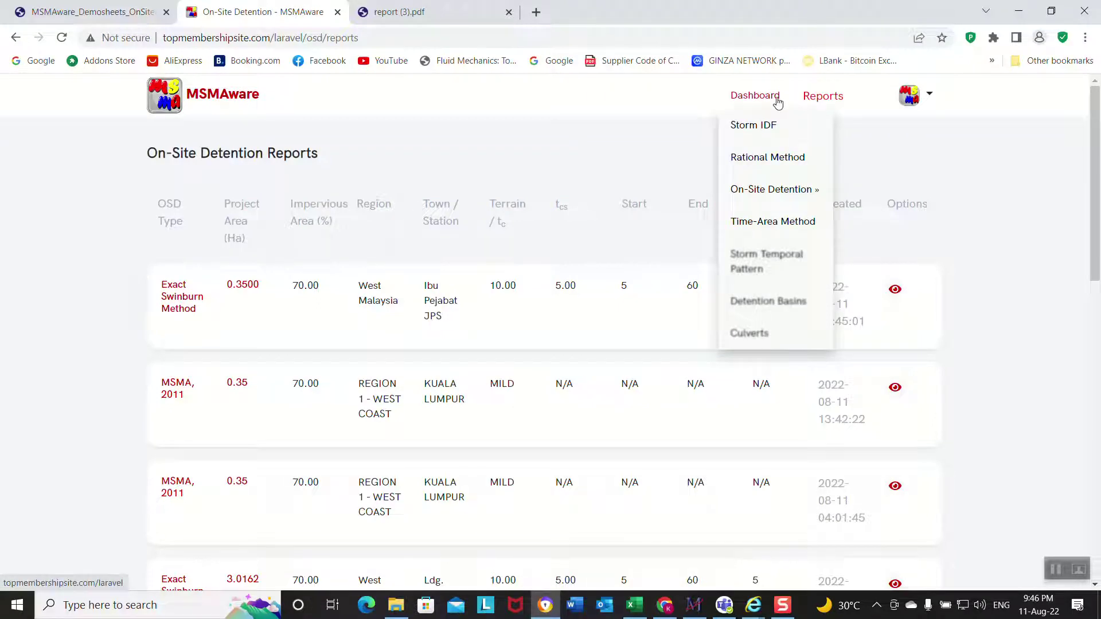
{"action": "left_click", "coordinate": [761, 192]}
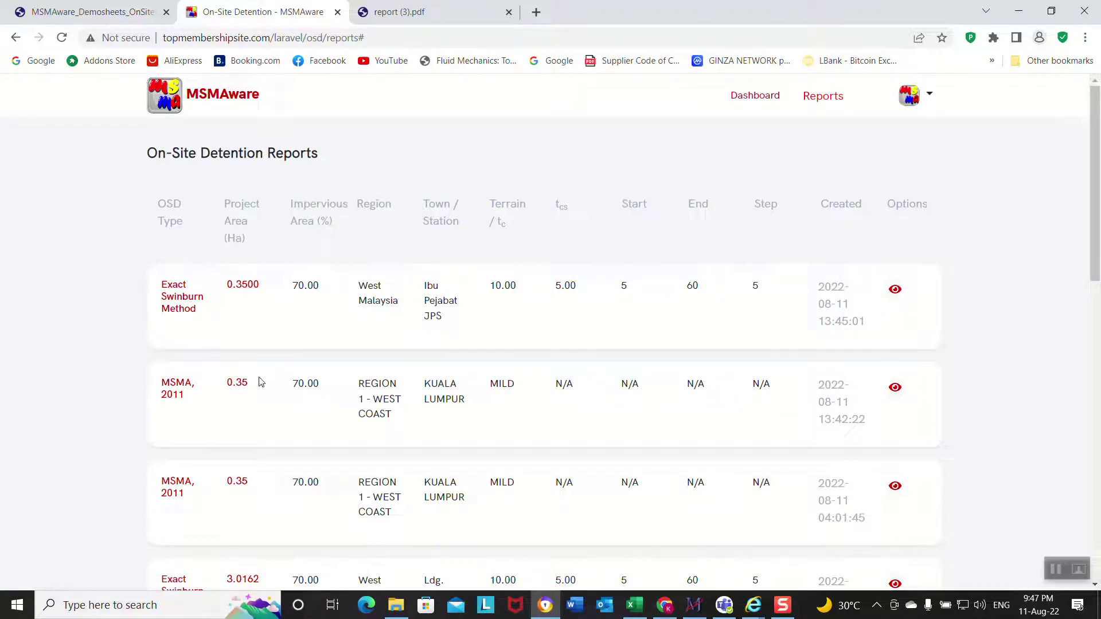
{"action": "mouse_move", "coordinate": [758, 98]}
{"action": "left_click", "coordinate": [775, 245]}
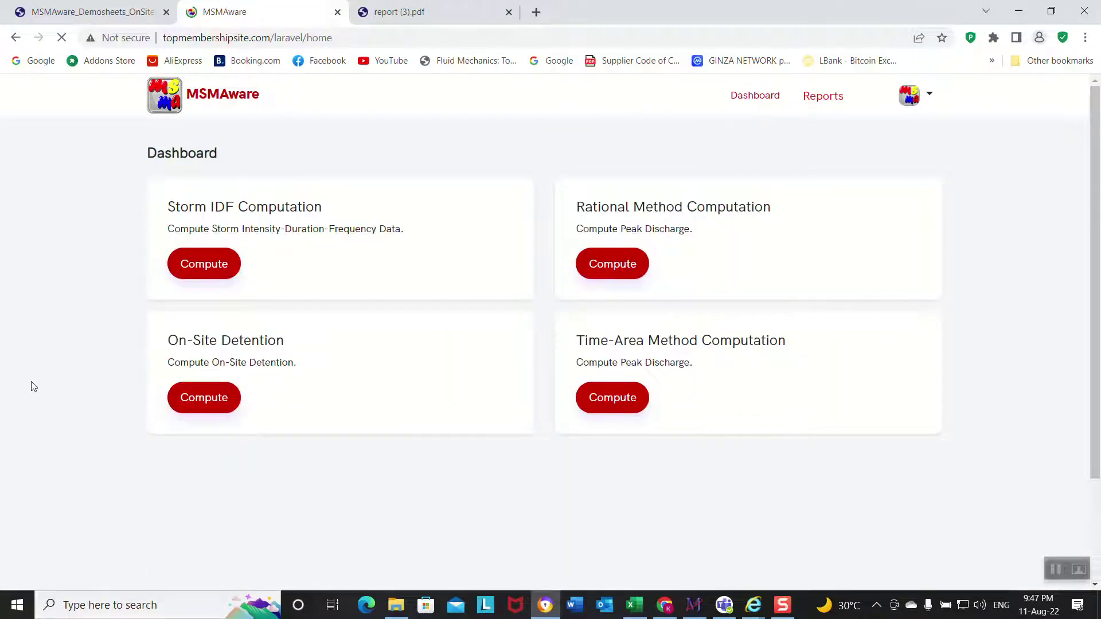
{"action": "mouse_move", "coordinate": [224, 405]}
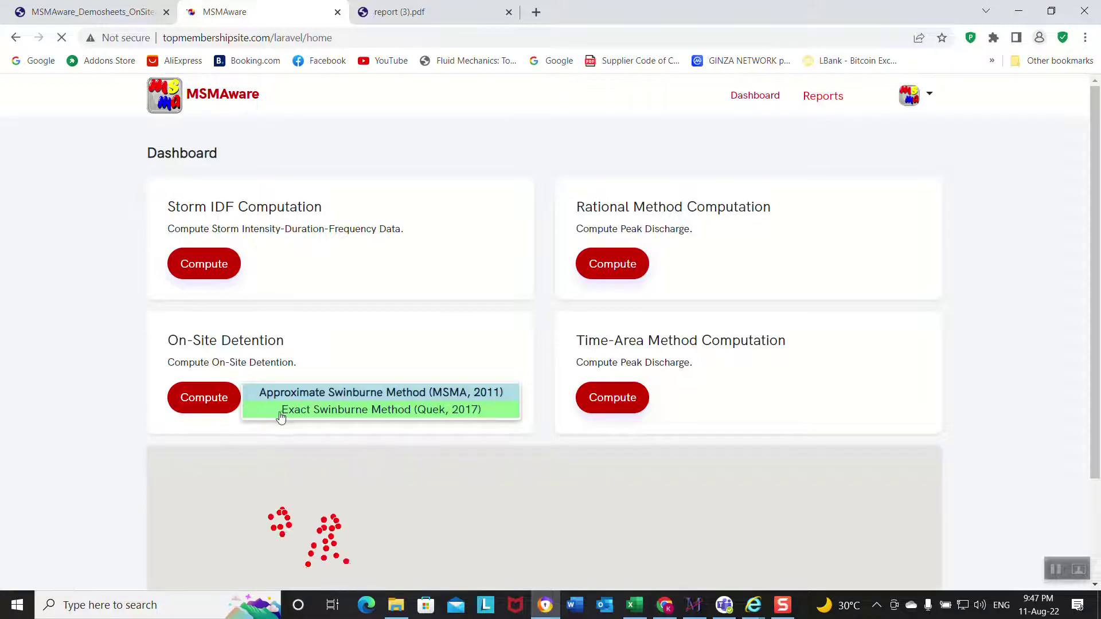
{"action": "left_click", "coordinate": [282, 411]}
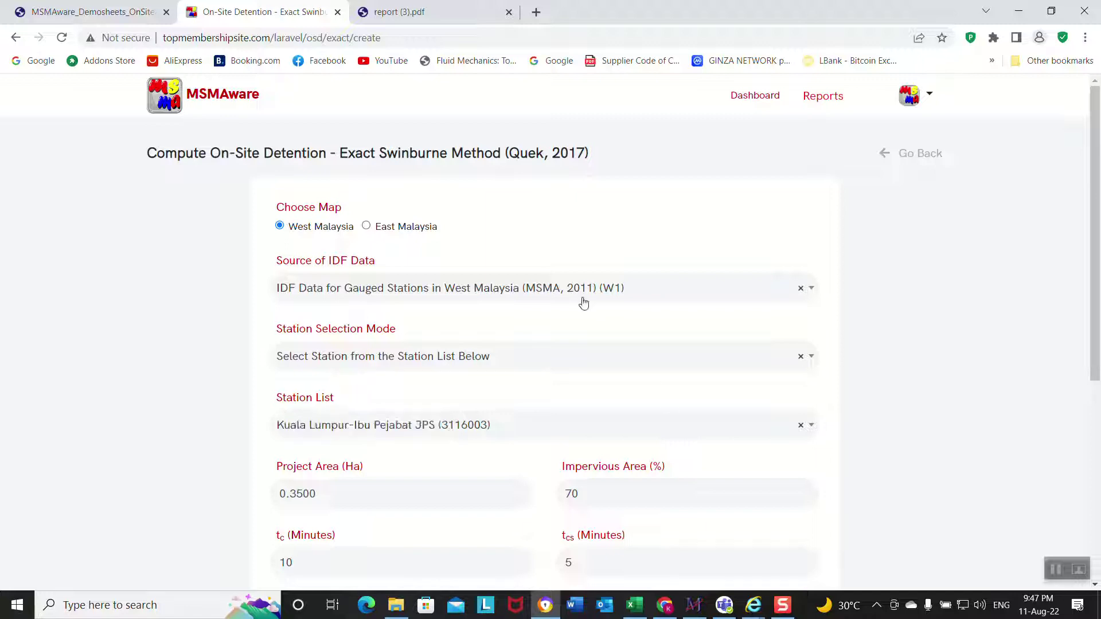
Choose East Malaysia, HP26 E1 IDF data and the Sarawak-Kuching Airport station
{"action": "left_click", "coordinate": [369, 227]}
{"action": "left_click", "coordinate": [423, 288]}
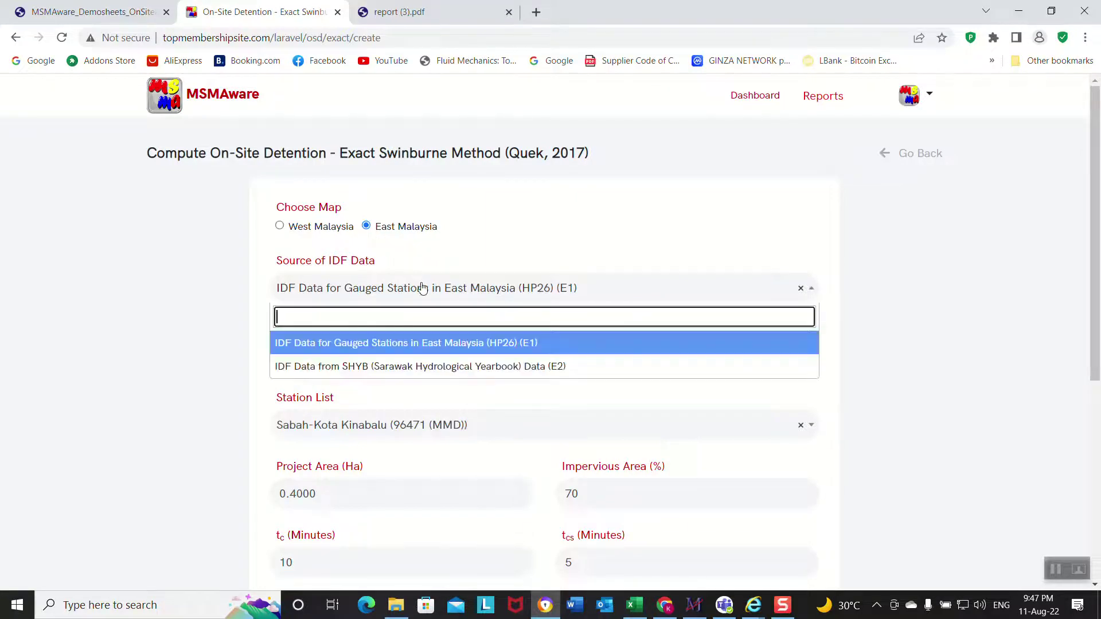
{"action": "left_click", "coordinate": [450, 351]}
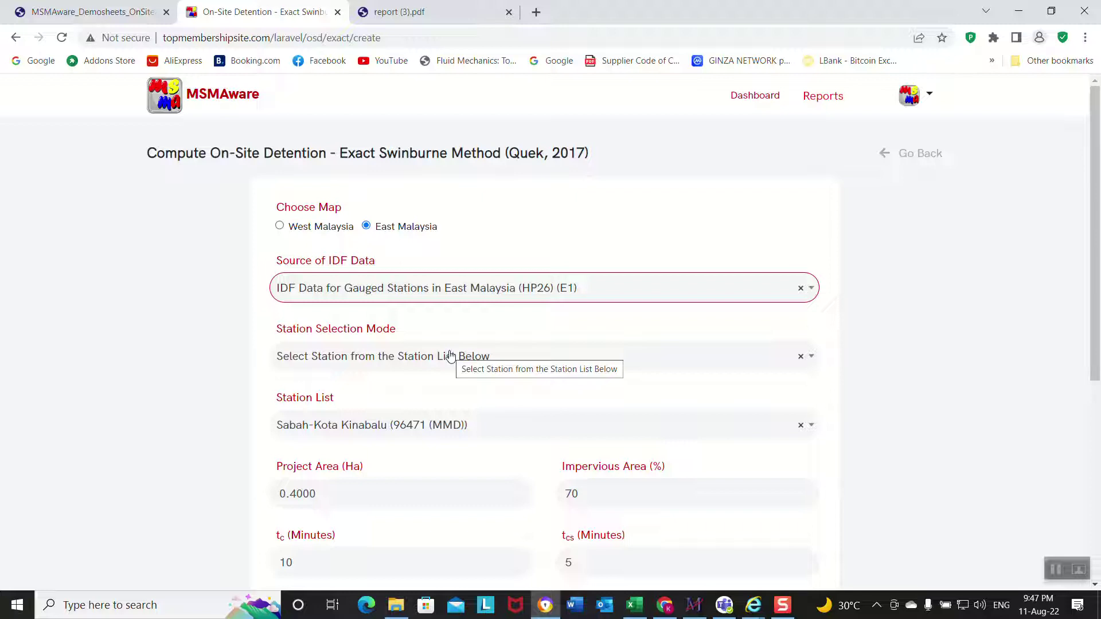
{"action": "left_click", "coordinate": [522, 296]}
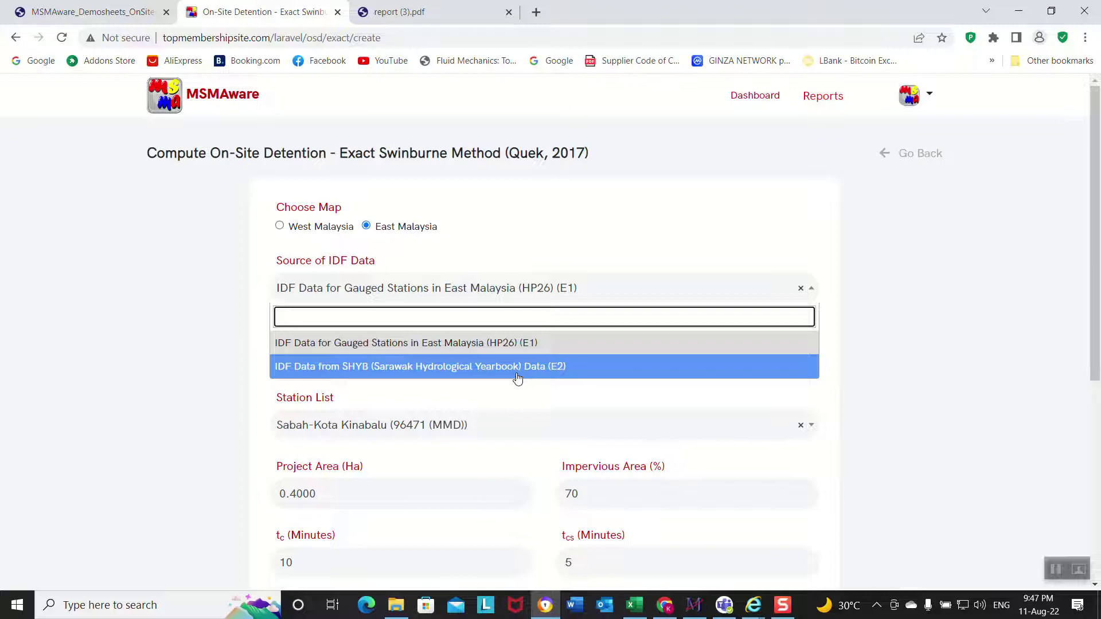
{"action": "left_click", "coordinate": [518, 344]}
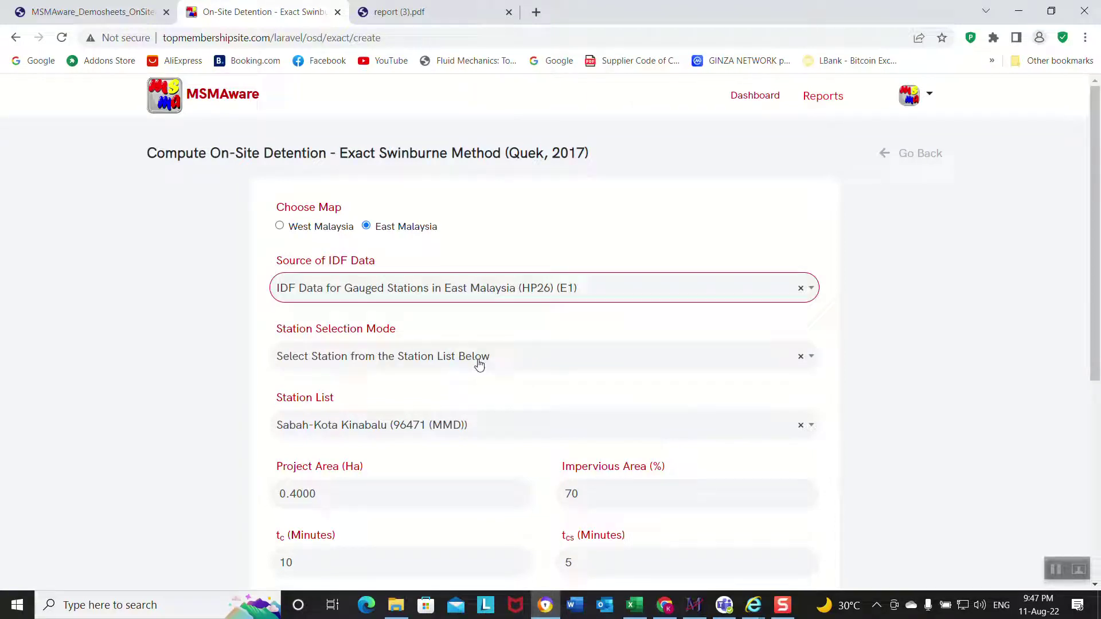
{"action": "left_click", "coordinate": [448, 430]}
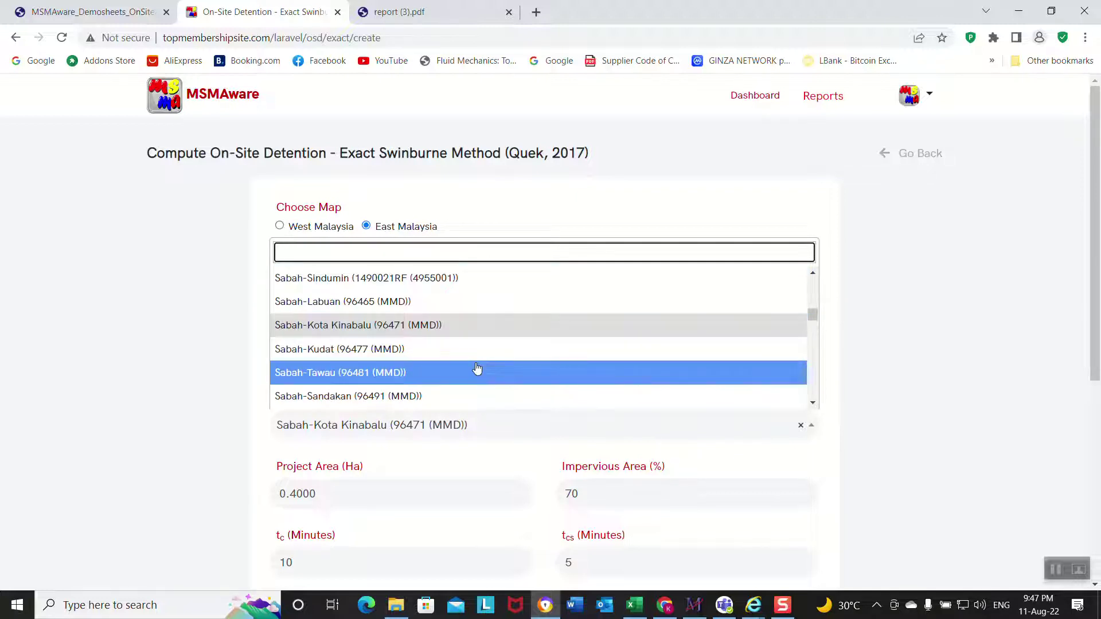
{"action": "type", "text": "kuching"}
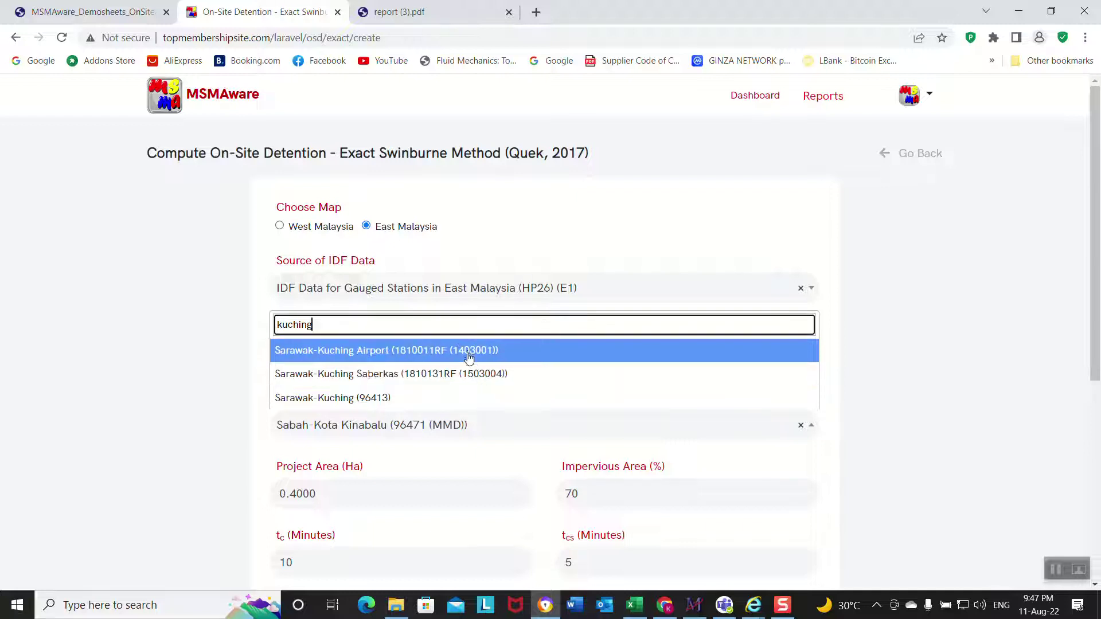
{"action": "left_click", "coordinate": [469, 356]}
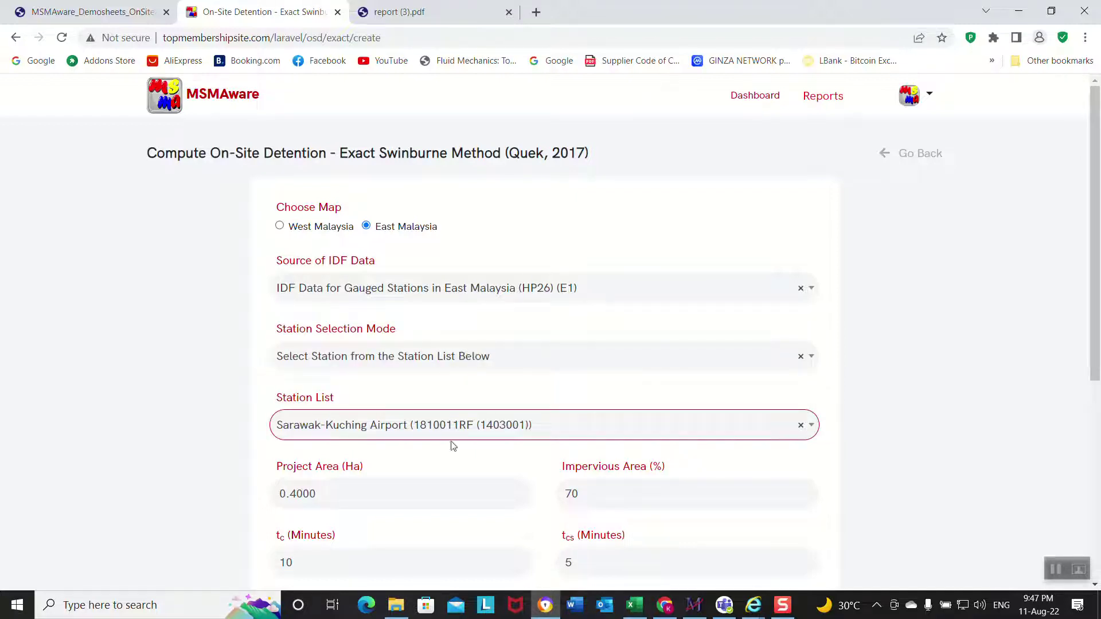
Enter a 0.3572 ha project area, tc of 15 minutes and tcs of 10 minutes
{"action": "left_click", "coordinate": [446, 488]}
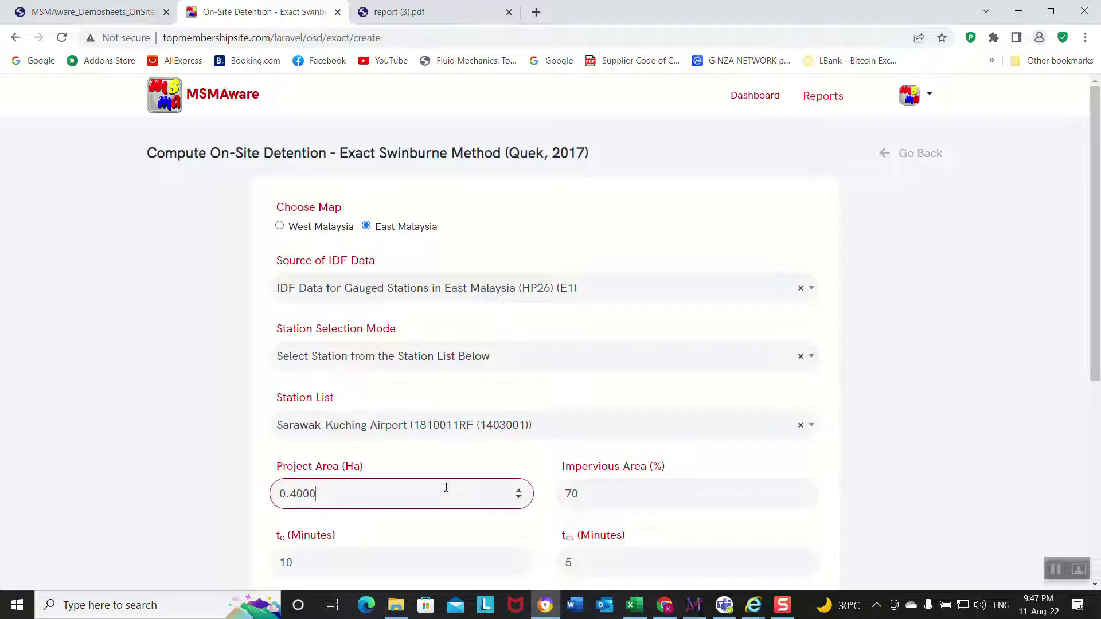
{"action": "key", "text": "BackSpace"}
{"action": "key", "text": "BackSpace"}
{"action": "key", "text": "BackSpace"}
{"action": "key", "text": "BackSpace"}
{"action": "type", "text": "3572"}
{"action": "scroll", "coordinate": [528, 505], "scroll_direction": "down", "scroll_amount": 2}
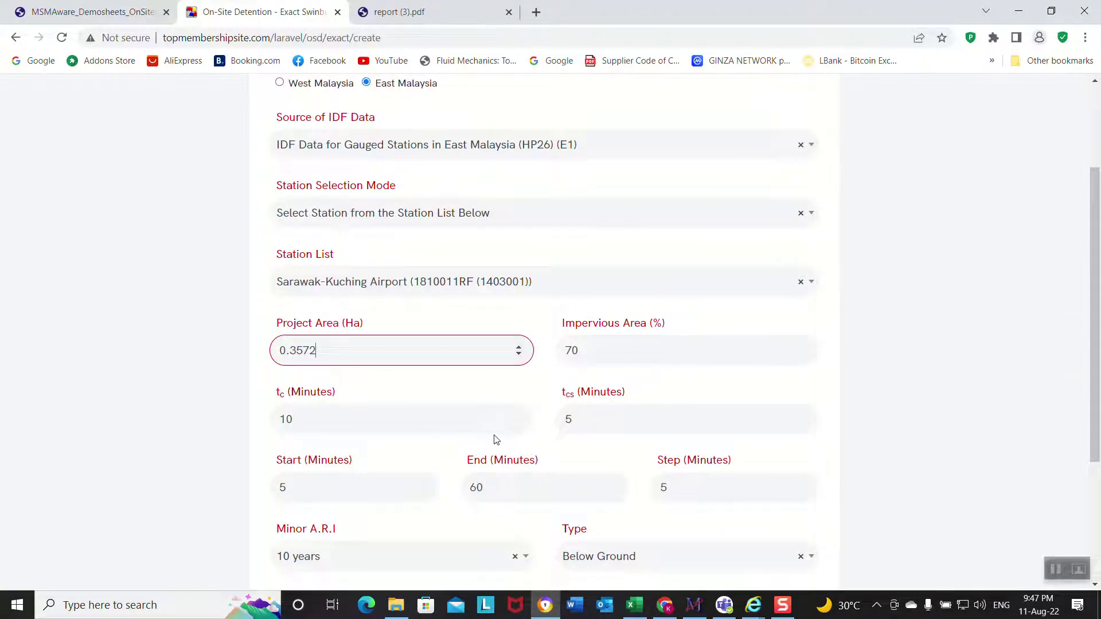
{"action": "left_click", "coordinate": [452, 430]}
{"action": "key", "text": "ctrl+a"}
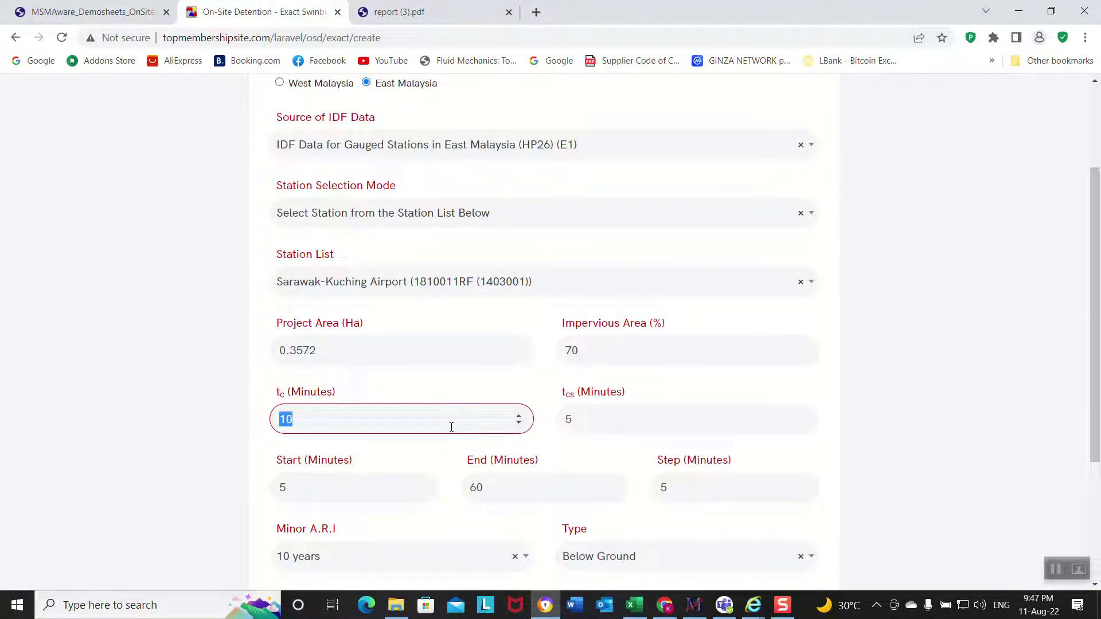
{"action": "type", "text": "1"}
{"action": "left_click", "coordinate": [604, 416]}
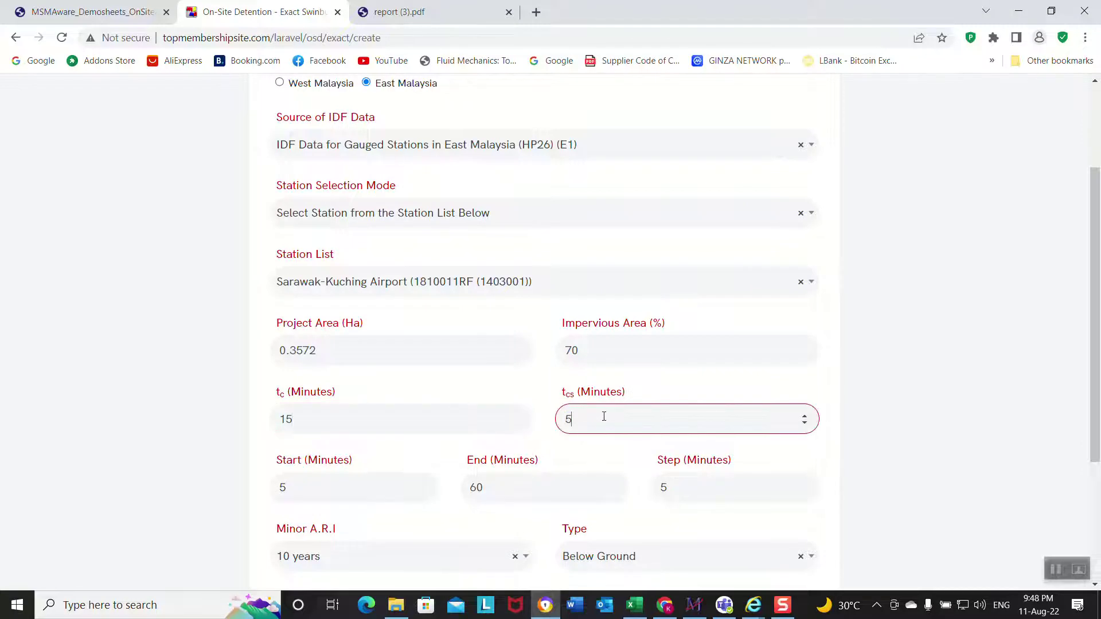
{"action": "key", "text": "ctrl+a"}
{"action": "type", "text": "10"}
{"action": "left_click", "coordinate": [433, 530]}
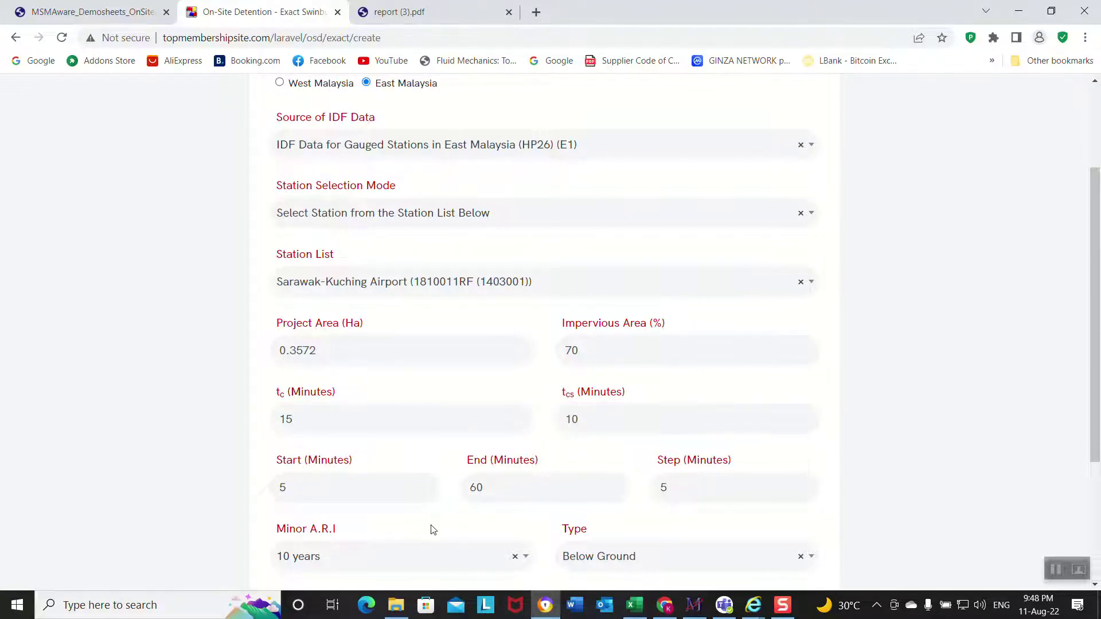
{"action": "scroll", "coordinate": [433, 530], "scroll_direction": "down", "scroll_amount": 1}
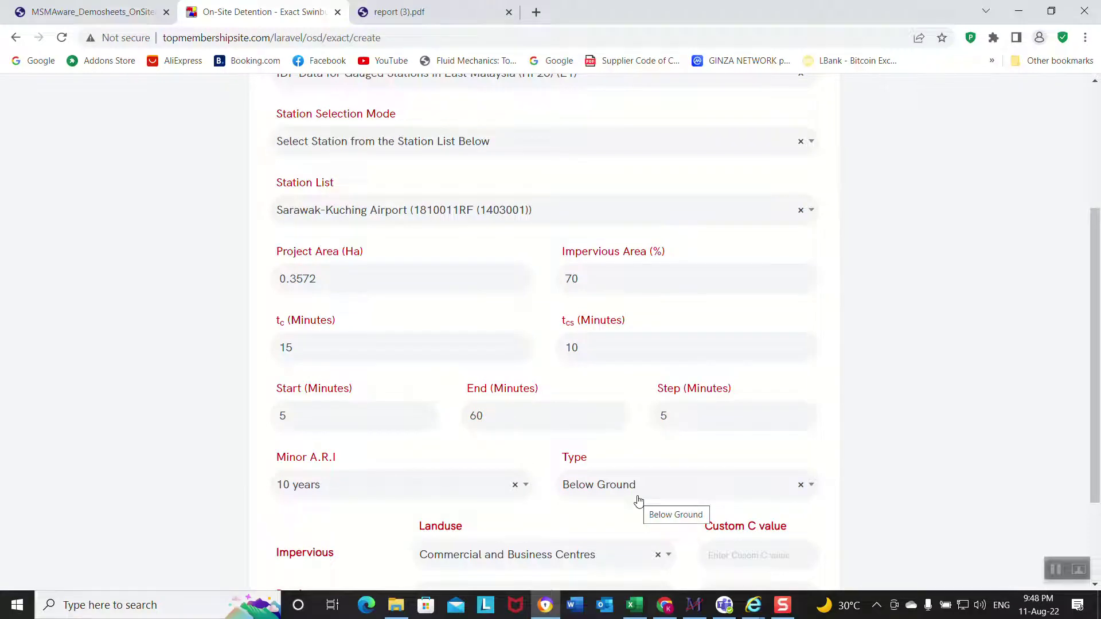
{"action": "scroll", "coordinate": [639, 500], "scroll_direction": "down", "scroll_amount": 2}
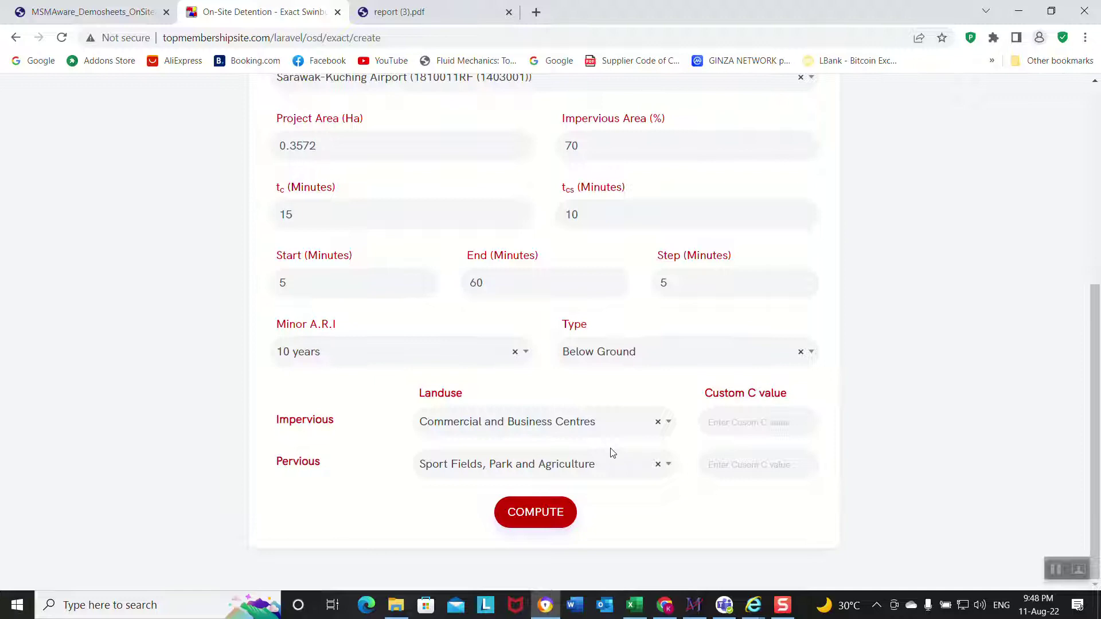
Set the impervious land use to Industrial
{"action": "left_click", "coordinate": [609, 434]}
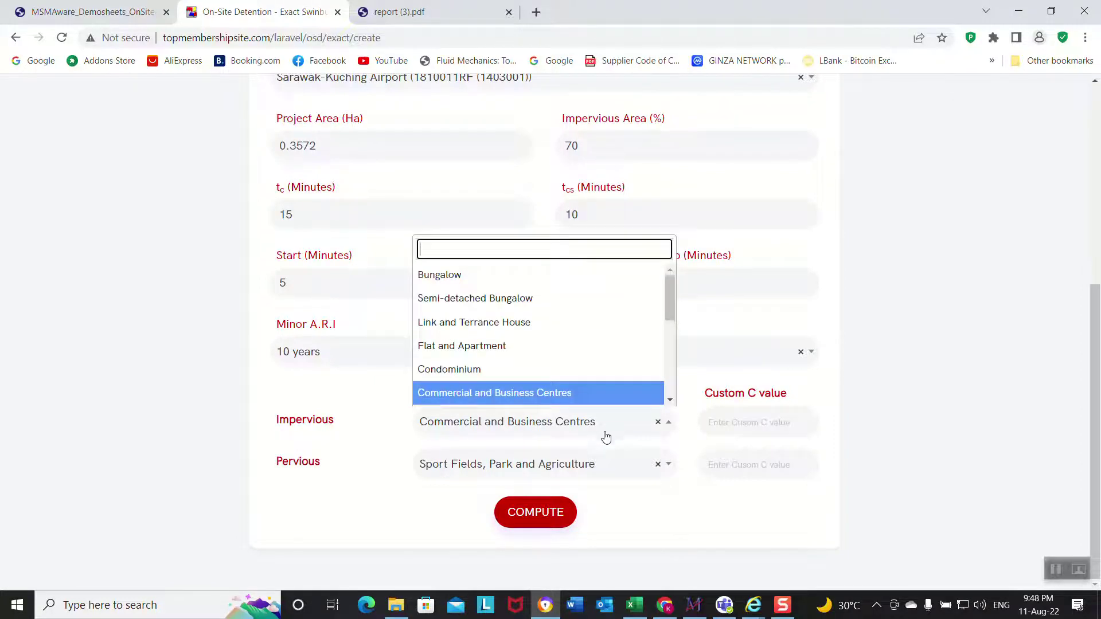
{"action": "scroll", "coordinate": [670, 308], "scroll_direction": "down", "scroll_amount": 5}
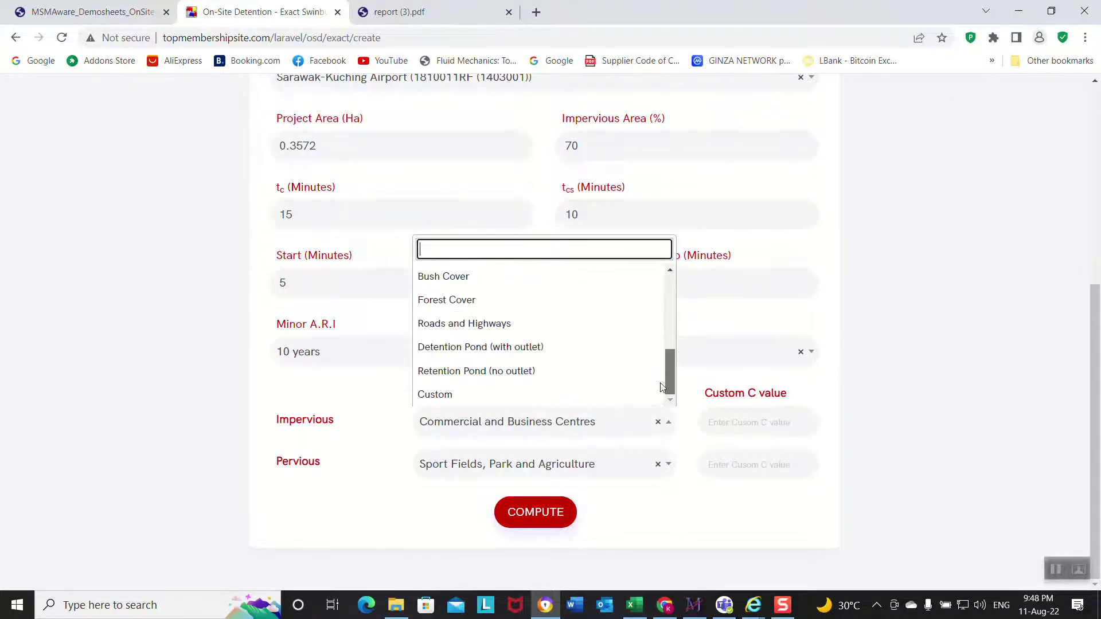
{"action": "scroll", "coordinate": [601, 332], "scroll_direction": "up", "scroll_amount": 5}
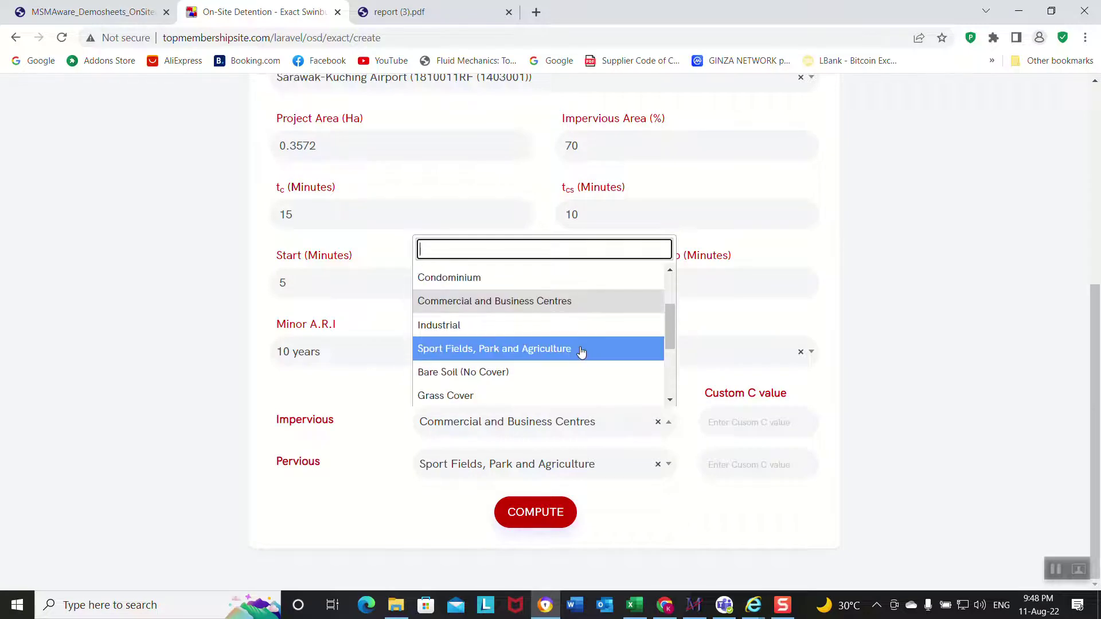
{"action": "left_click", "coordinate": [580, 324]}
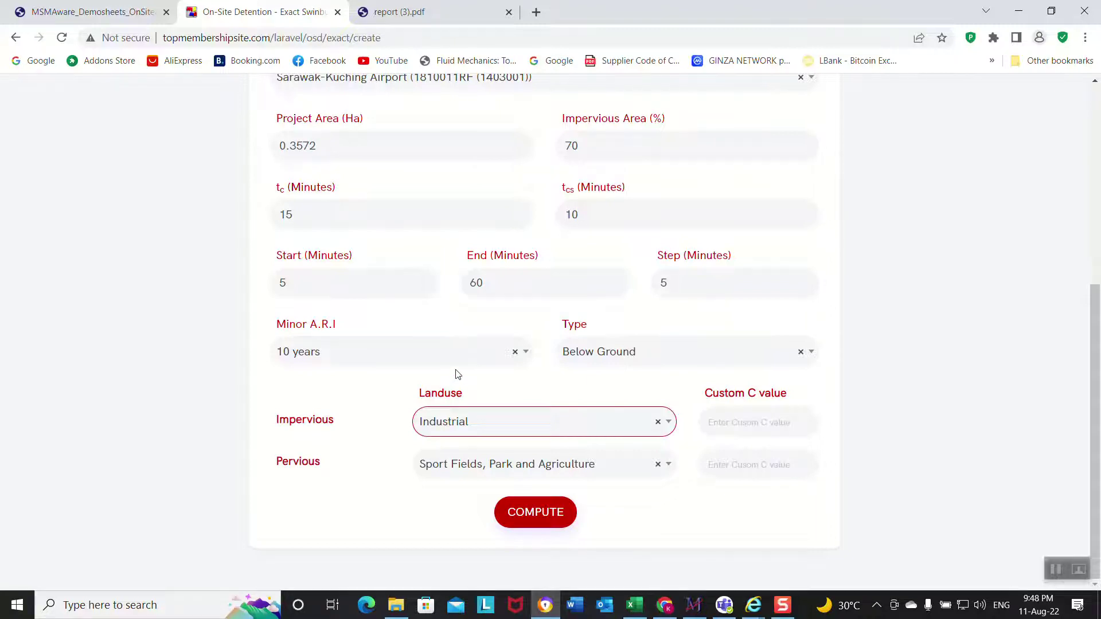
Review the form inputs and compute, giving a 136.7 m³ maximum SSR at 60 minutes
{"action": "scroll", "coordinate": [626, 333], "scroll_direction": "up", "scroll_amount": 1}
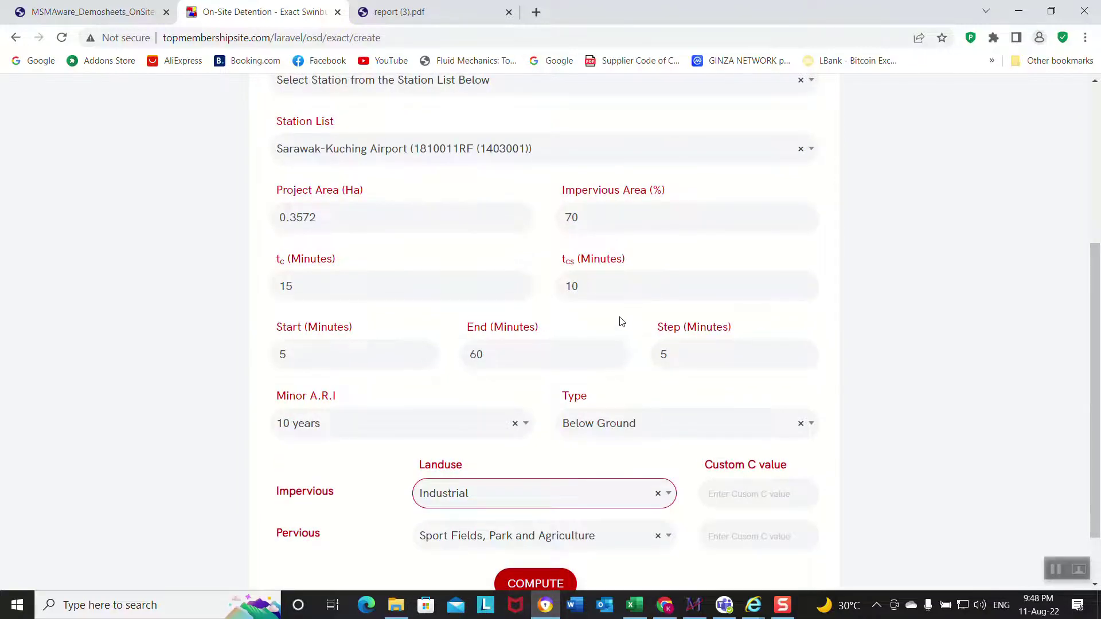
{"action": "scroll", "coordinate": [622, 321], "scroll_direction": "up", "scroll_amount": 1}
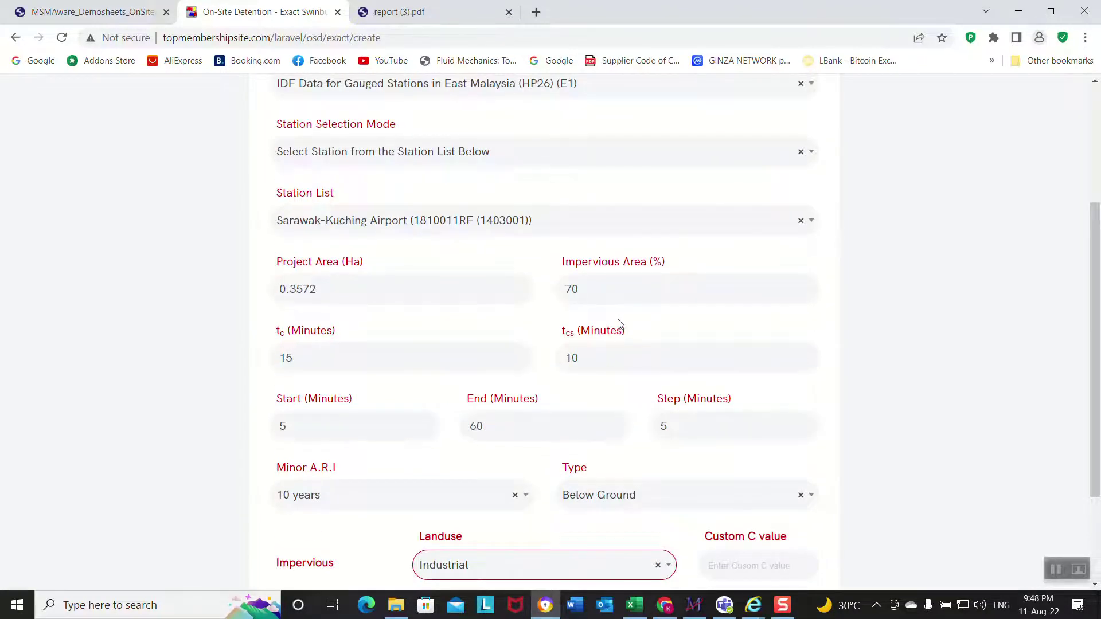
{"action": "scroll", "coordinate": [620, 324], "scroll_direction": "down", "scroll_amount": 1}
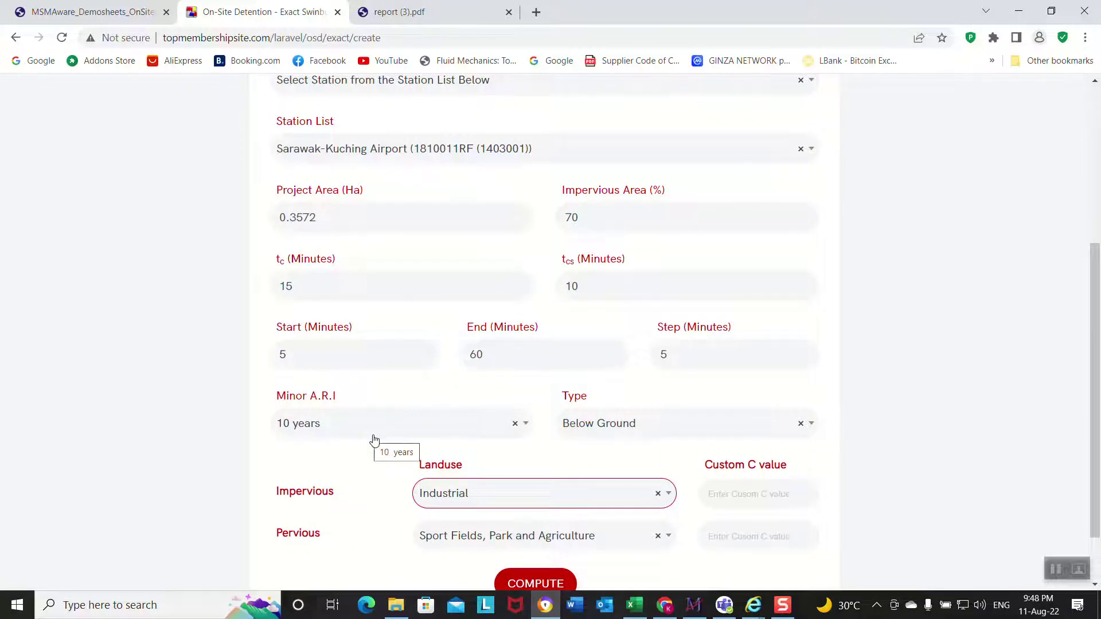
{"action": "scroll", "coordinate": [374, 440], "scroll_direction": "up", "scroll_amount": 3}
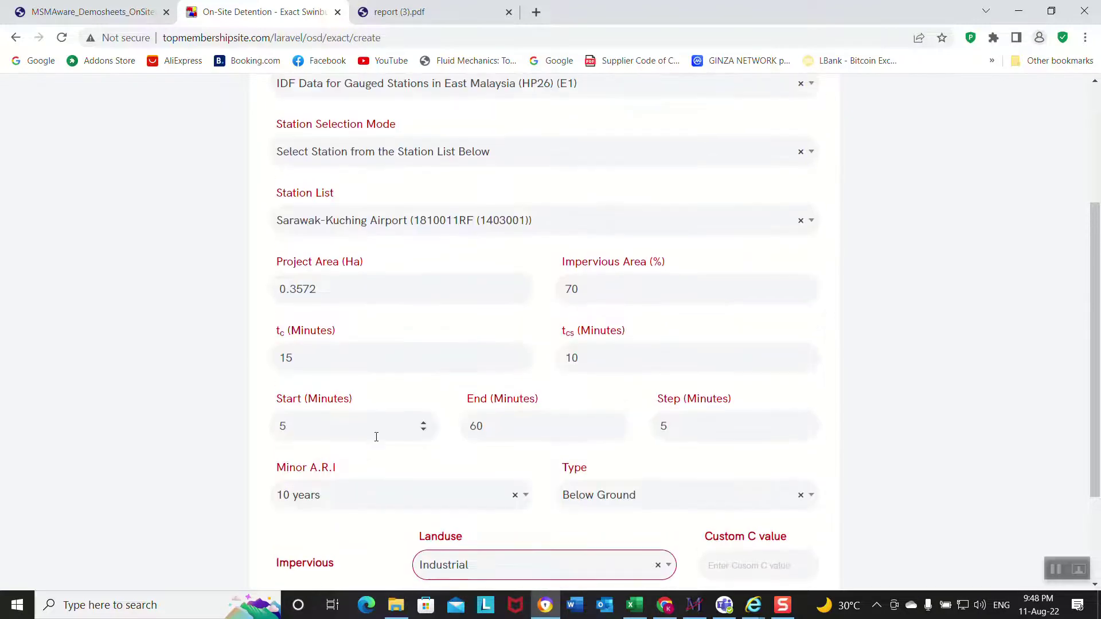
{"action": "scroll", "coordinate": [377, 437], "scroll_direction": "down", "scroll_amount": 1}
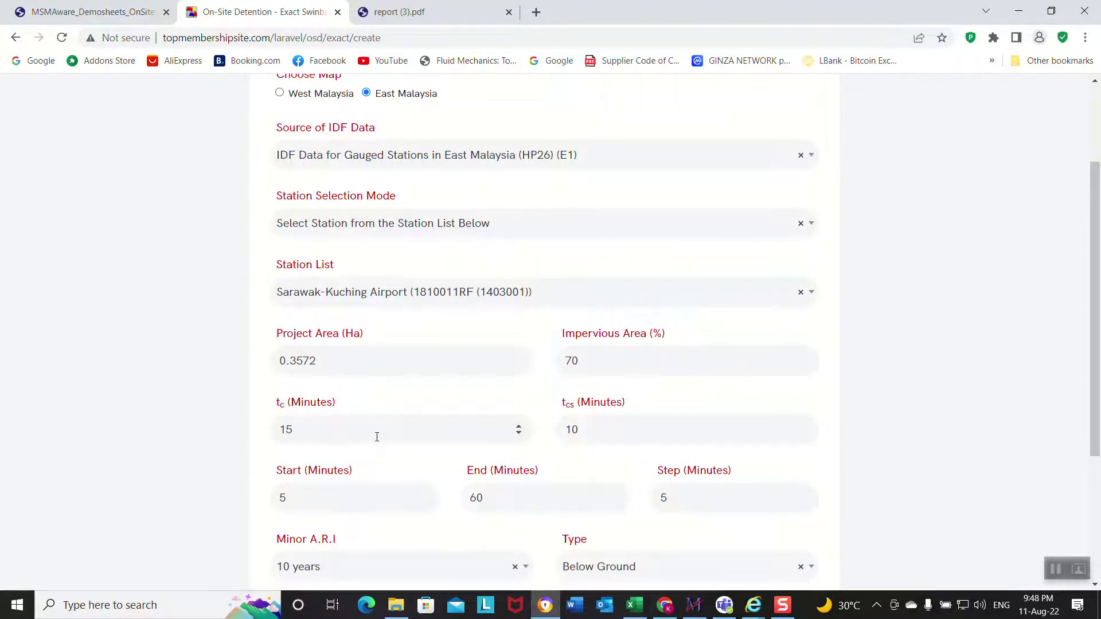
{"action": "scroll", "coordinate": [377, 437], "scroll_direction": "down", "scroll_amount": 3}
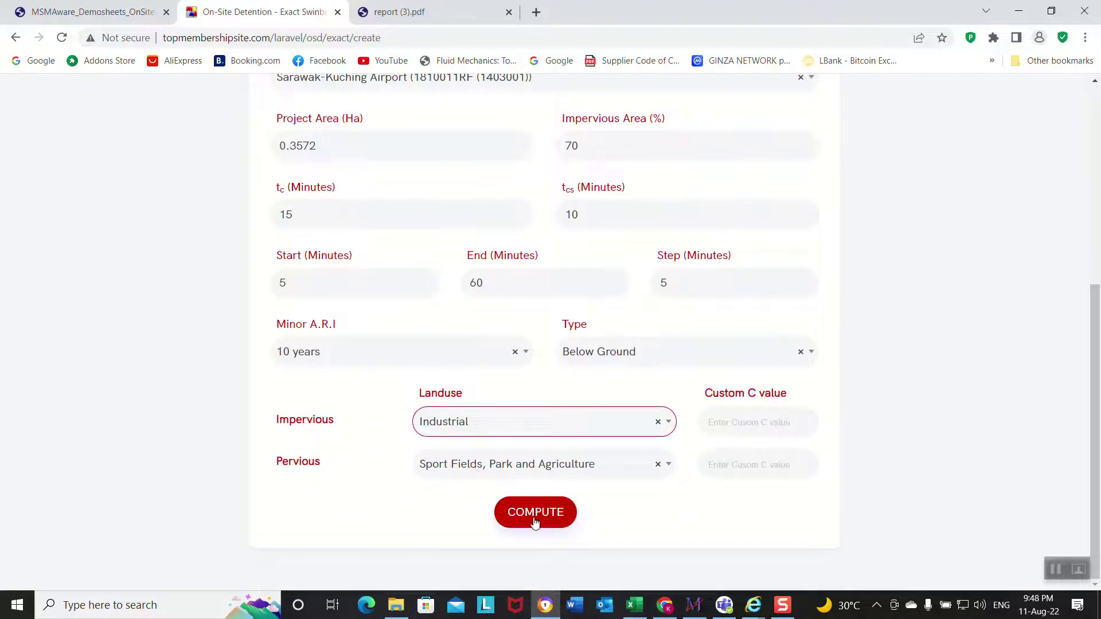
{"action": "left_click", "coordinate": [535, 520]}
Review Table 1 and Figure 1 of the Industrial land use results
{"action": "scroll", "coordinate": [535, 522], "scroll_direction": "down", "scroll_amount": 15}
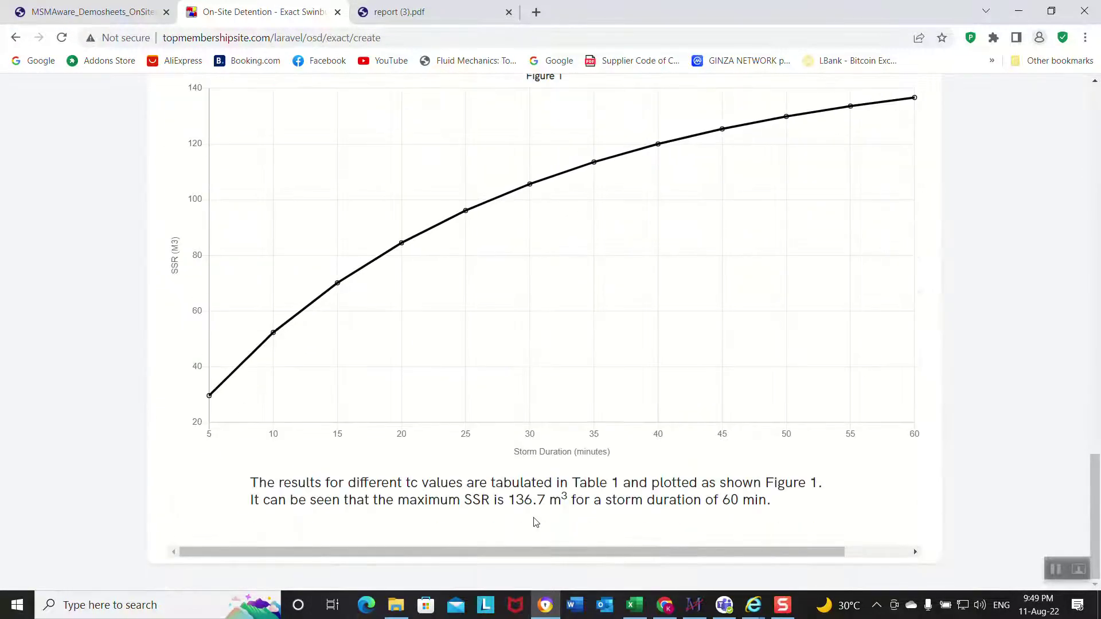
{"action": "scroll", "coordinate": [536, 522], "scroll_direction": "up", "scroll_amount": 2}
{"action": "scroll", "coordinate": [535, 522], "scroll_direction": "up", "scroll_amount": 1}
{"action": "scroll", "coordinate": [534, 521], "scroll_direction": "up", "scroll_amount": 2}
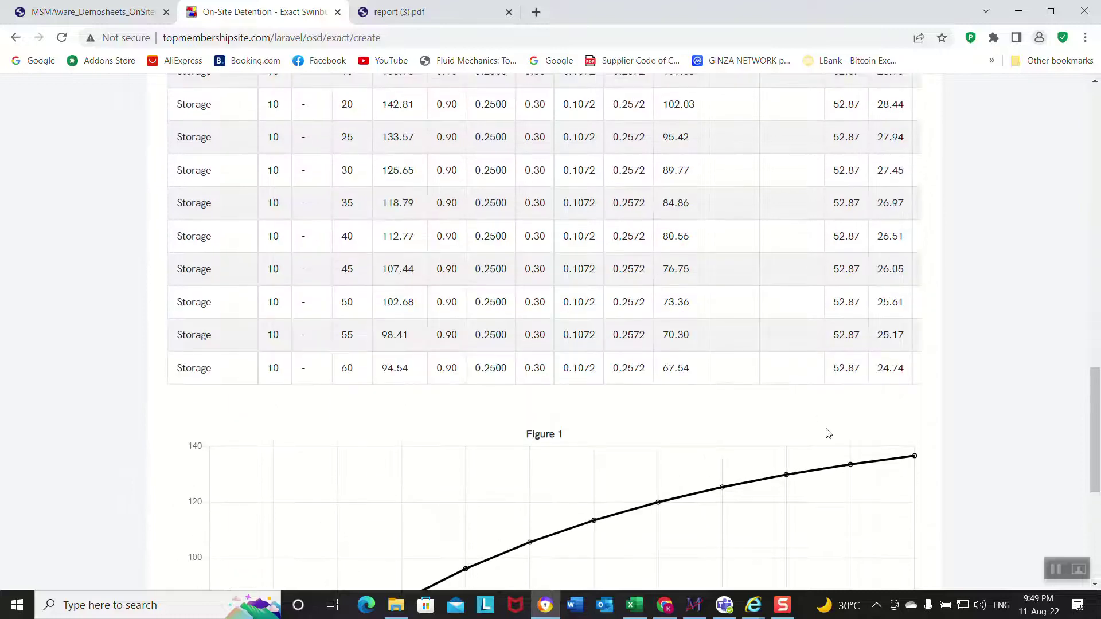
{"action": "scroll", "coordinate": [631, 325], "scroll_direction": "up", "scroll_amount": 11}
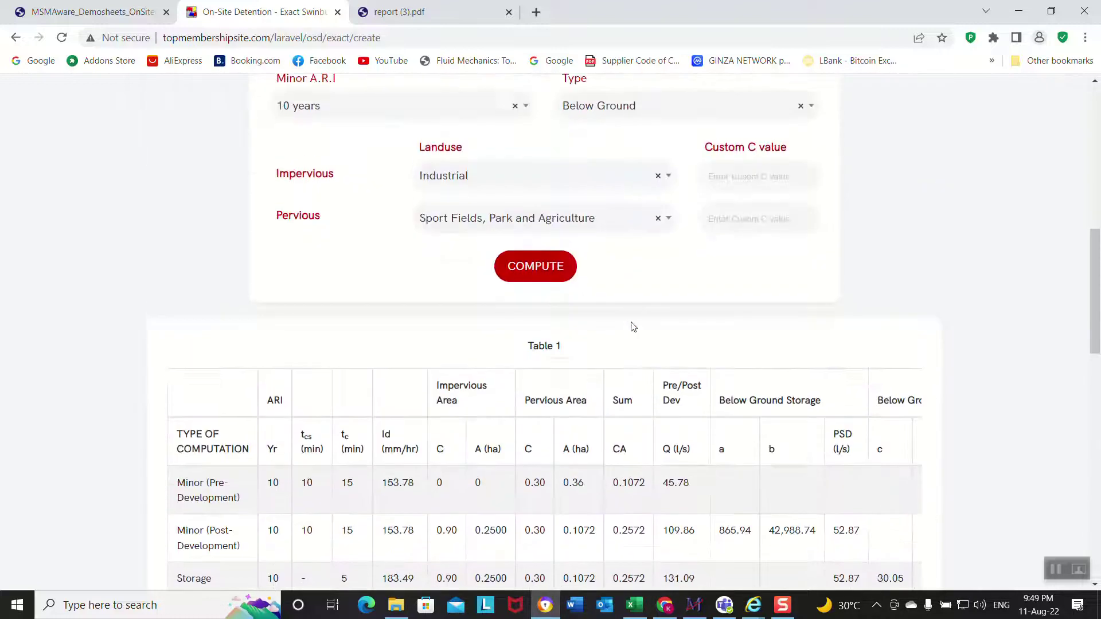
Extend the end duration from 60 to 100 minutes and recompute, reaching 146.4 m³ maximum SSR
{"action": "left_click", "coordinate": [576, 263]}
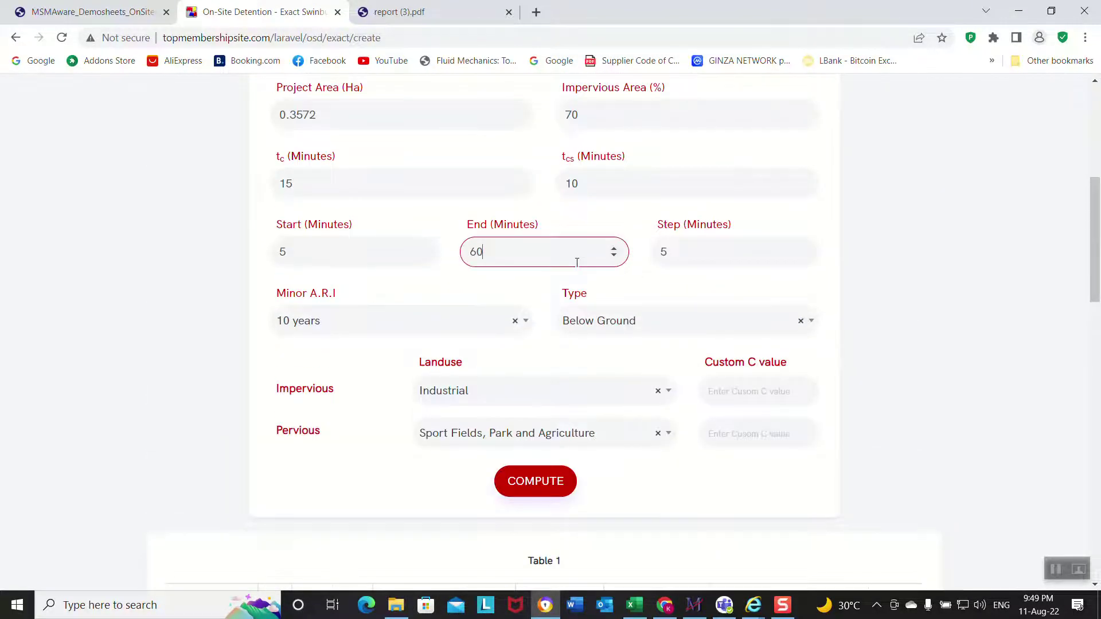
{"action": "double_click", "coordinate": [573, 261]}
{"action": "type", "text": "100"}
{"action": "left_click", "coordinate": [555, 484]}
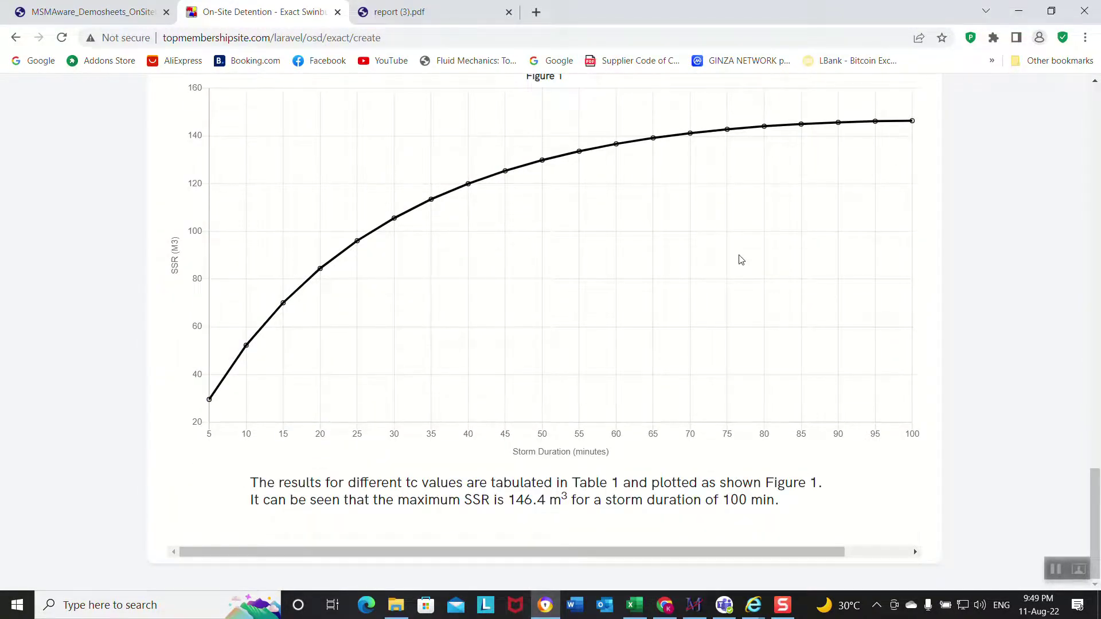
{"action": "scroll", "coordinate": [740, 255], "scroll_direction": "up", "scroll_amount": 20}
{"action": "scroll", "coordinate": [749, 254], "scroll_direction": "up", "scroll_amount": 10}
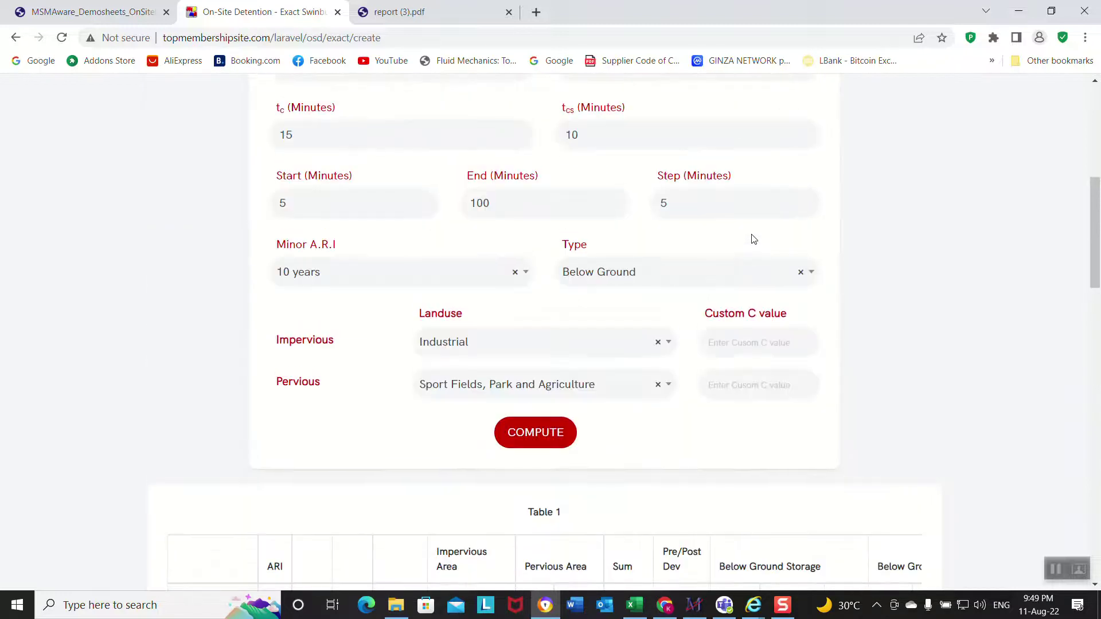
{"action": "left_click", "coordinate": [832, 99]}
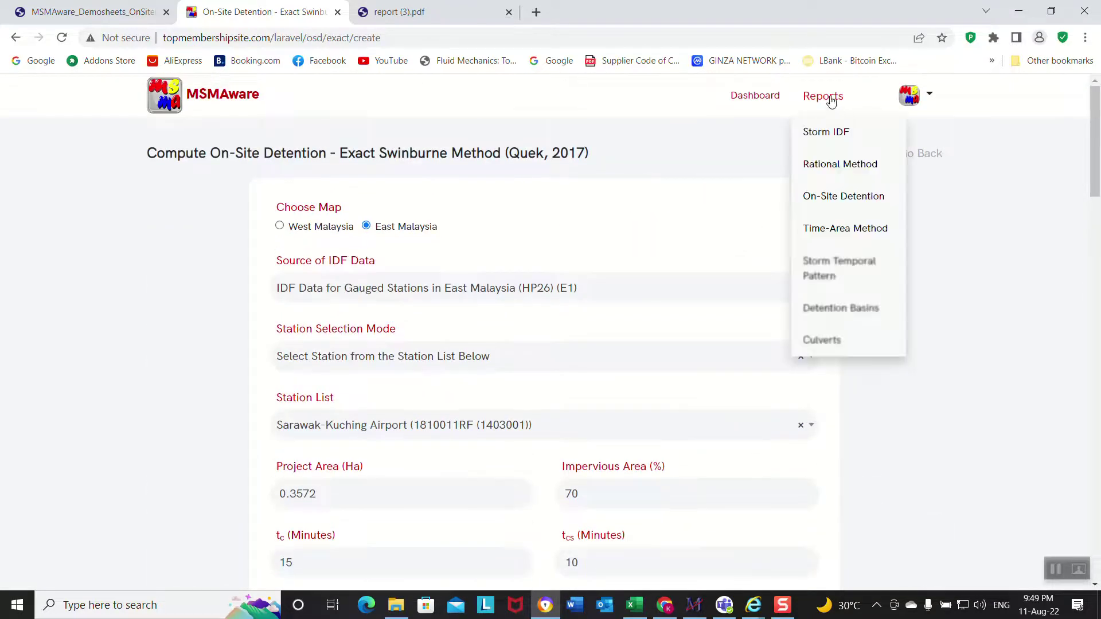
Open the newest Kuching Airport report to its Table 1, then switch to the demo sheet PDF
{"action": "left_click", "coordinate": [829, 198]}
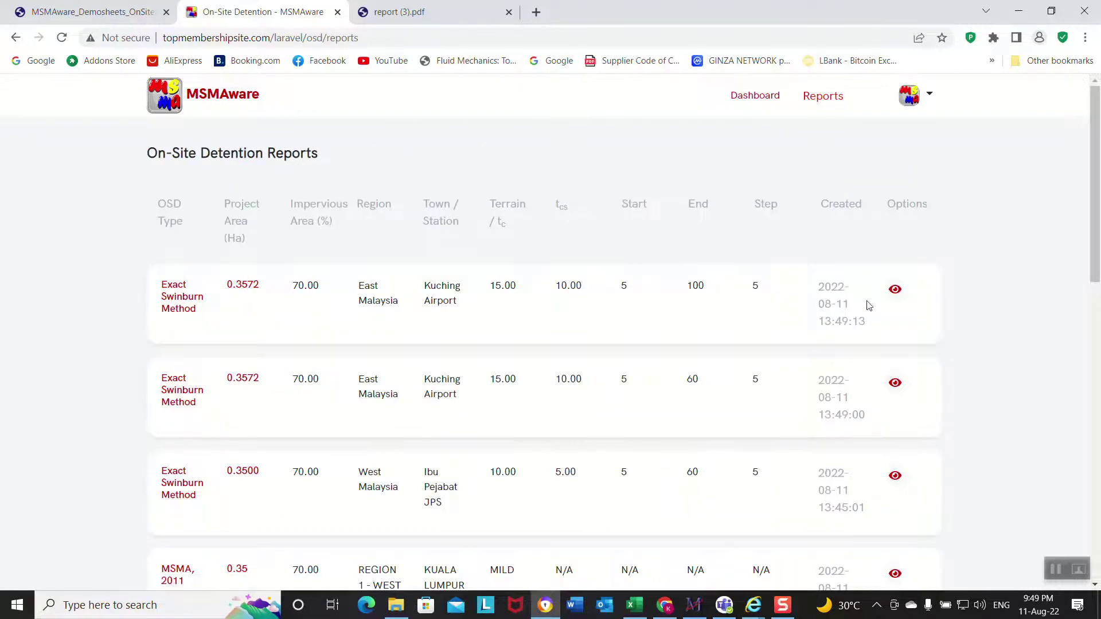
{"action": "left_click", "coordinate": [895, 290]}
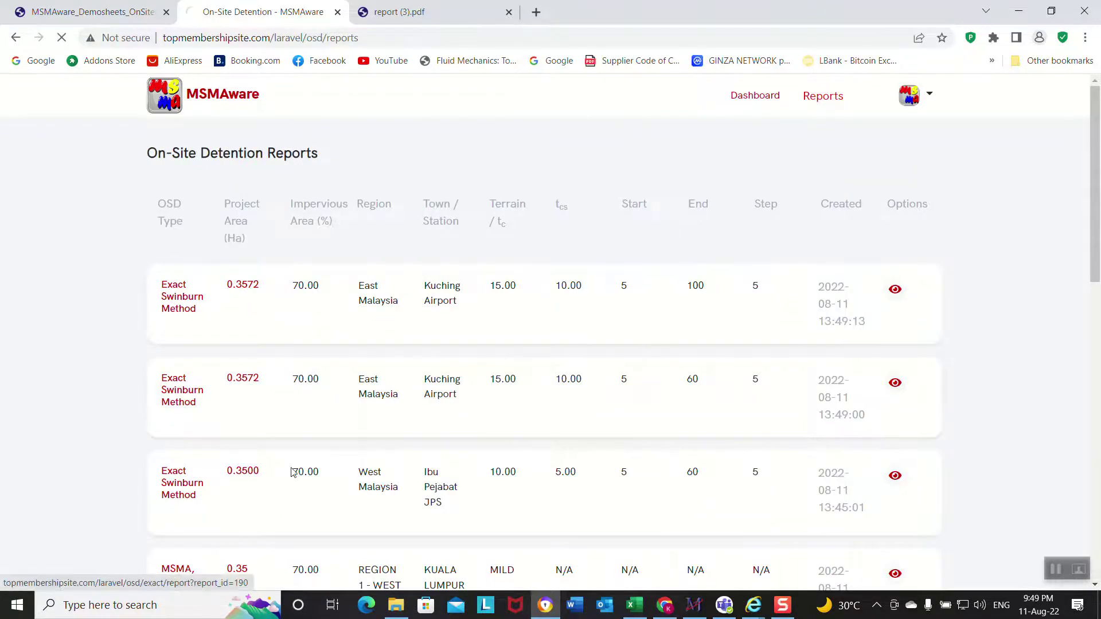
{"action": "scroll", "coordinate": [302, 485], "scroll_direction": "down", "scroll_amount": 20}
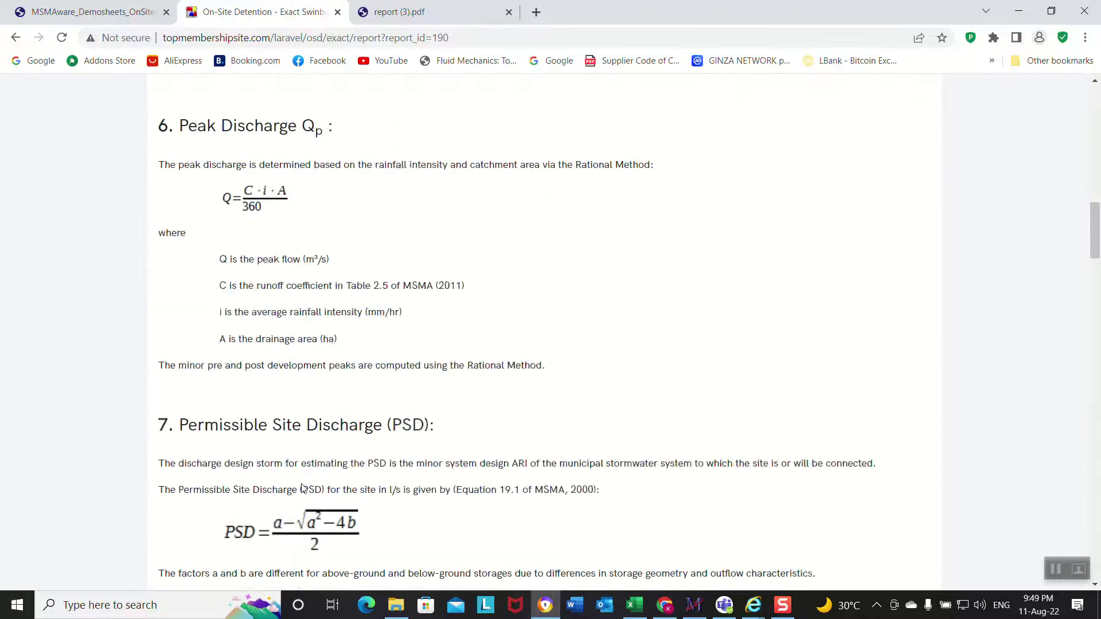
{"action": "scroll", "coordinate": [304, 488], "scroll_direction": "down", "scroll_amount": 6}
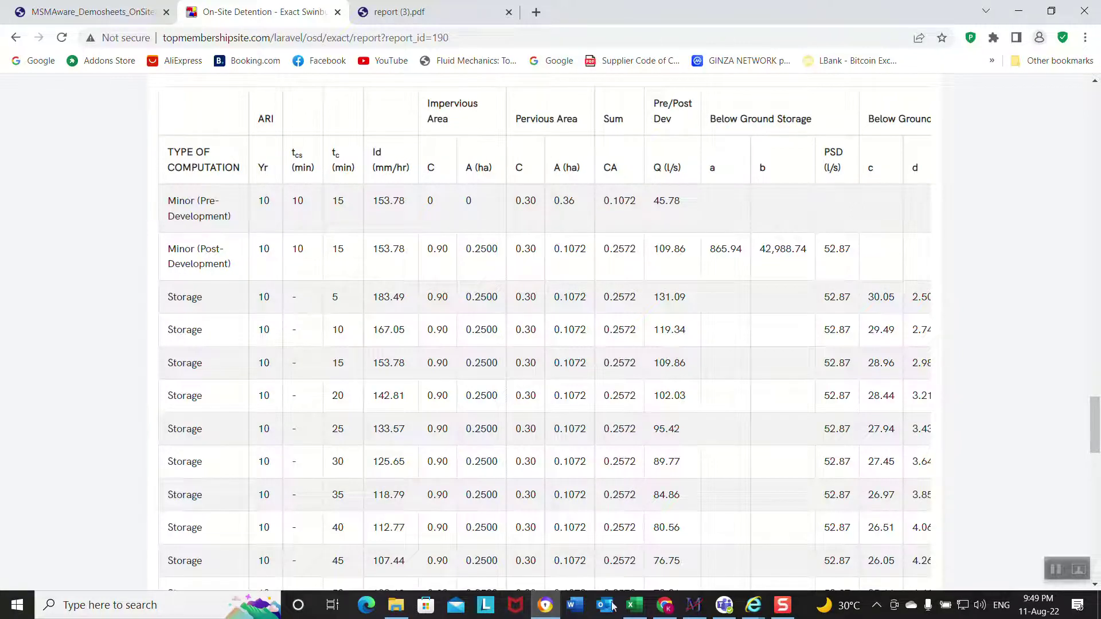
{"action": "left_click", "coordinate": [148, 22]}
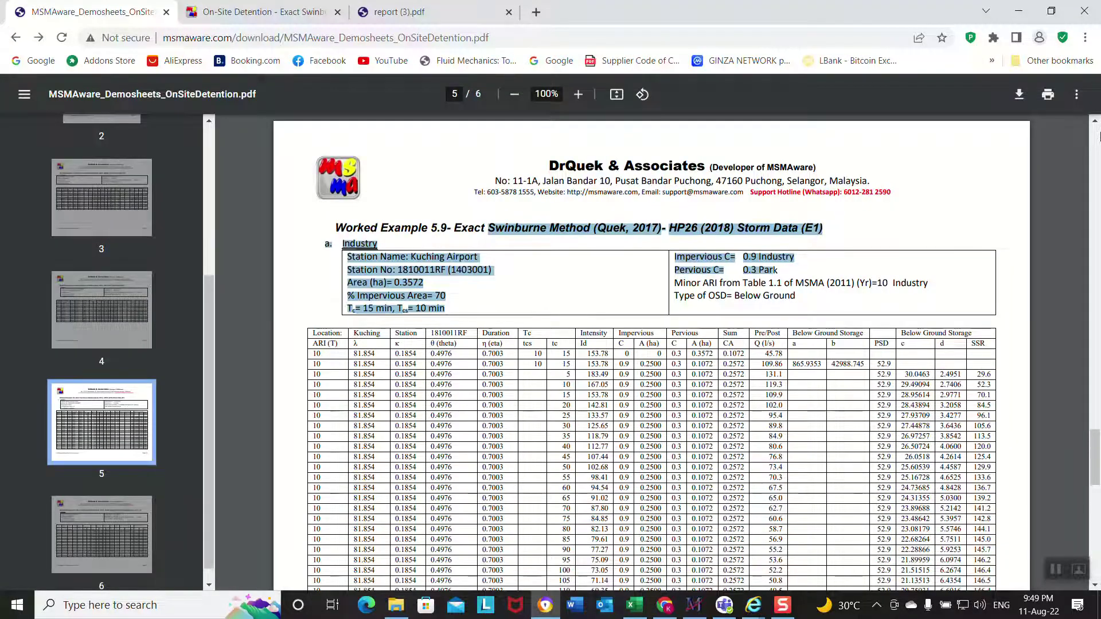
Highlight the Exact Swinburne method steps on page 1 of the demo sheet PDF
{"action": "scroll", "coordinate": [1066, 189], "scroll_direction": "up", "scroll_amount": 20}
{"action": "scroll", "coordinate": [820, 292], "scroll_direction": "down", "scroll_amount": 4}
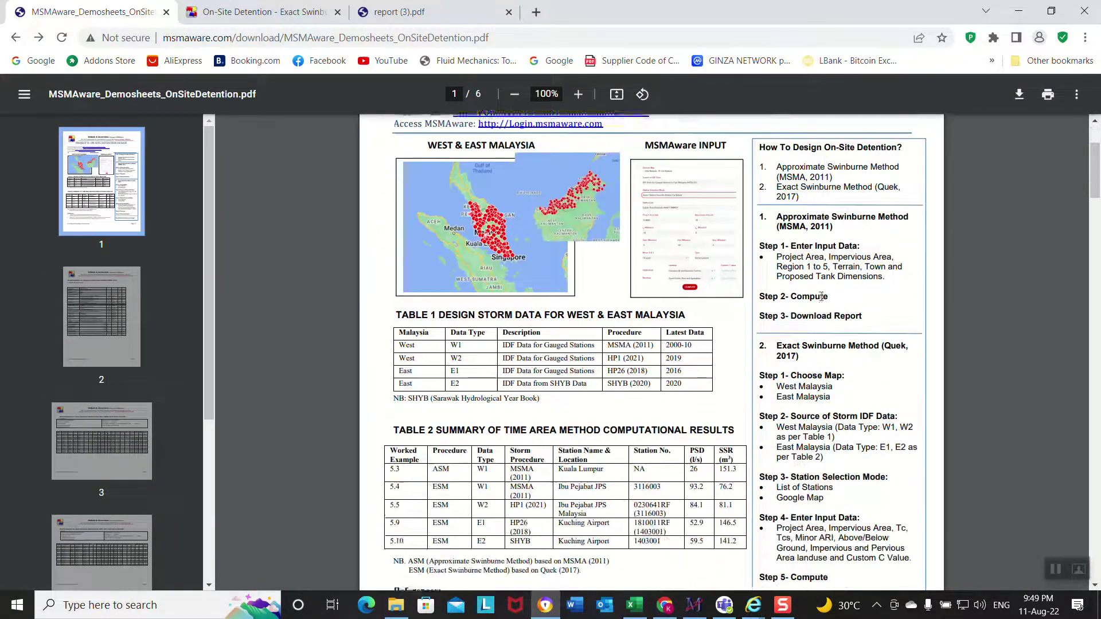
{"action": "left_click_drag", "start_coordinate": [804, 269], "coordinate": [876, 487]}
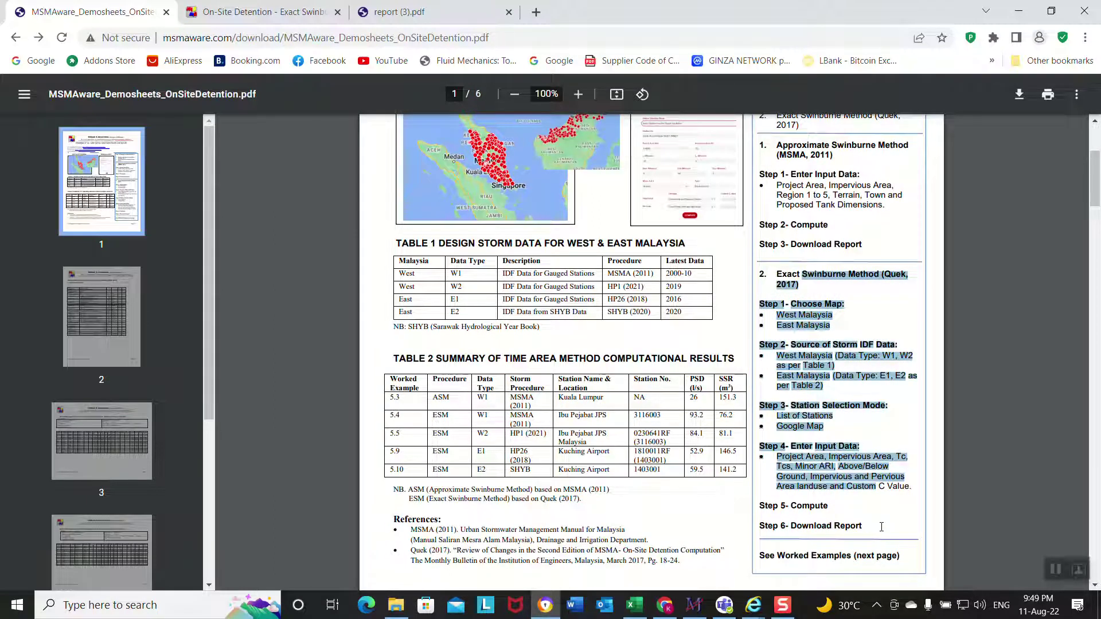
Highlight Table 2's header and the 5.9 Kuching Airport row (PSD 52.9, SSR 146.5)
{"action": "scroll", "coordinate": [879, 504], "scroll_direction": "up", "scroll_amount": 6}
{"action": "scroll", "coordinate": [818, 404], "scroll_direction": "down", "scroll_amount": 5}
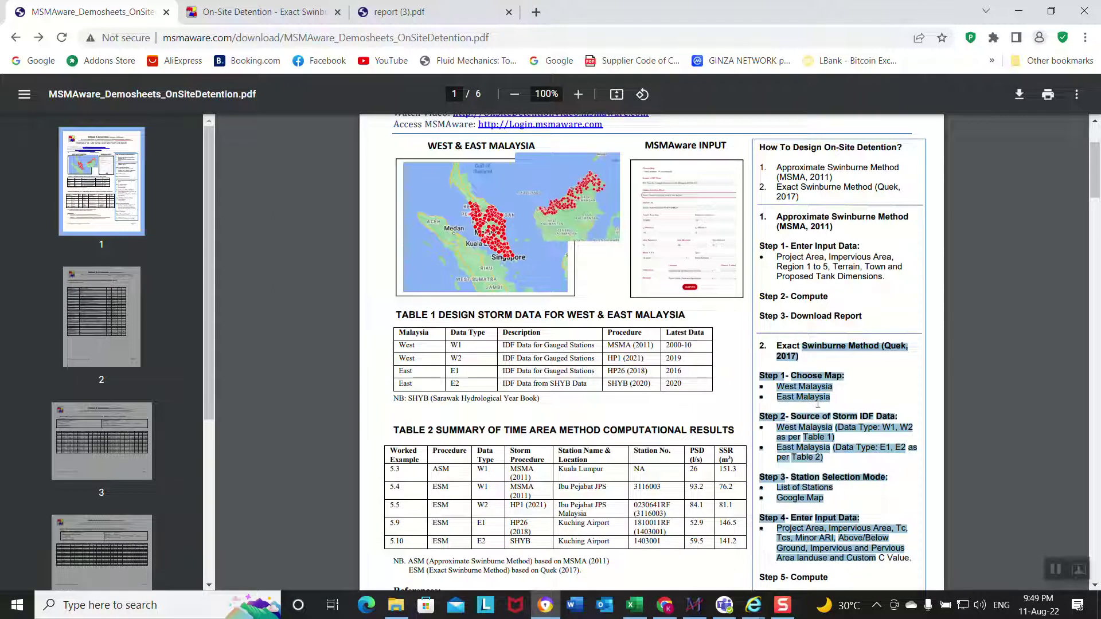
{"action": "scroll", "coordinate": [818, 404], "scroll_direction": "down", "scroll_amount": 4}
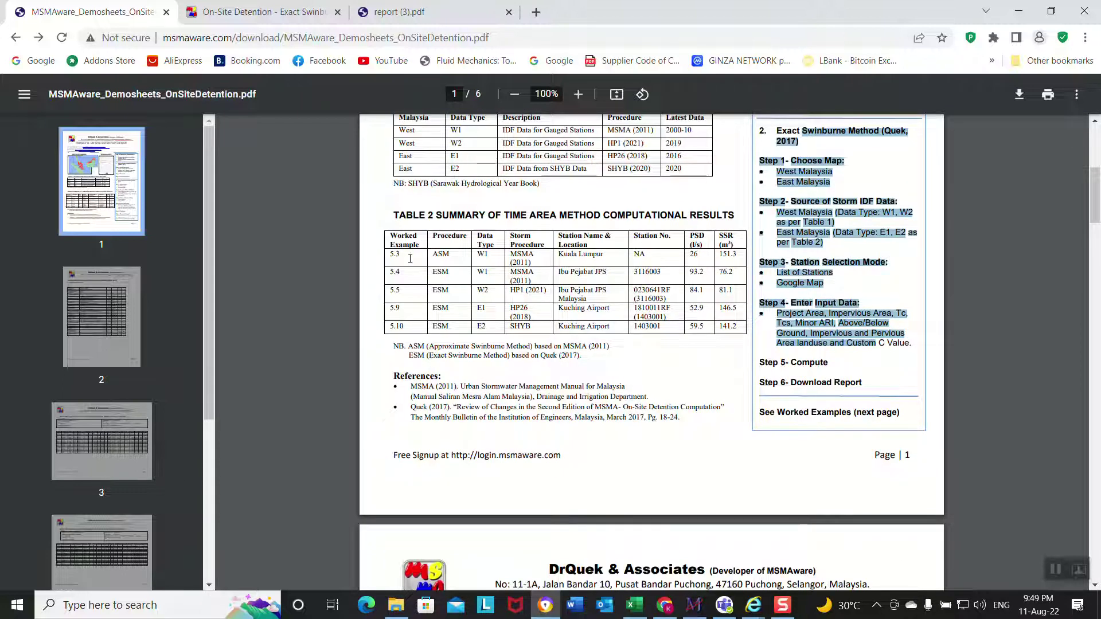
{"action": "left_click_drag", "start_coordinate": [410, 259], "coordinate": [560, 262]}
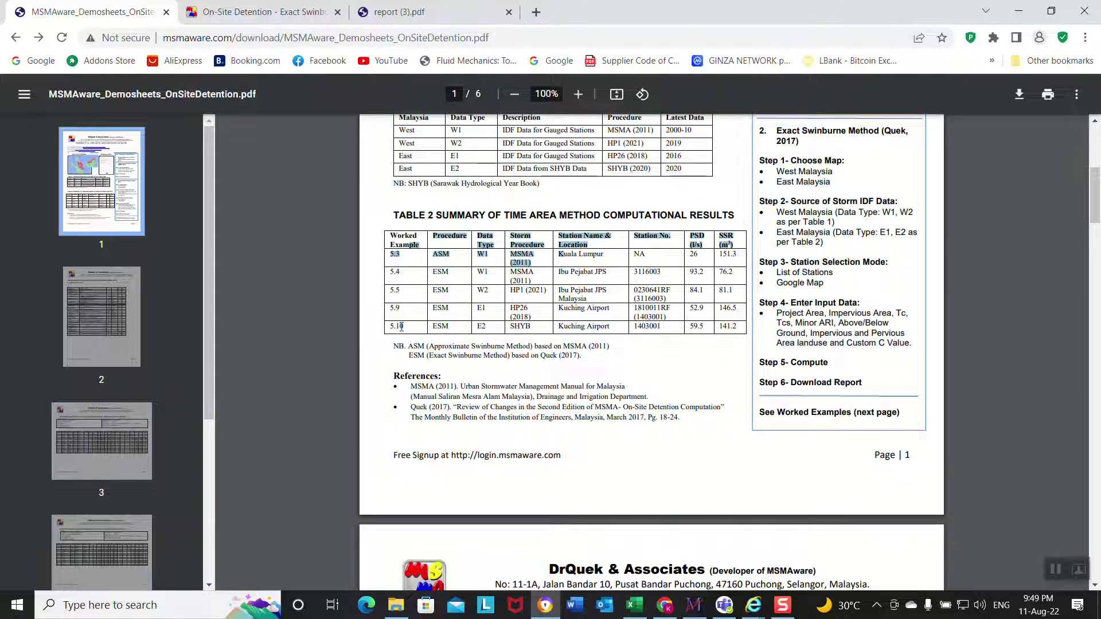
{"action": "left_click_drag", "start_coordinate": [399, 309], "coordinate": [607, 317]}
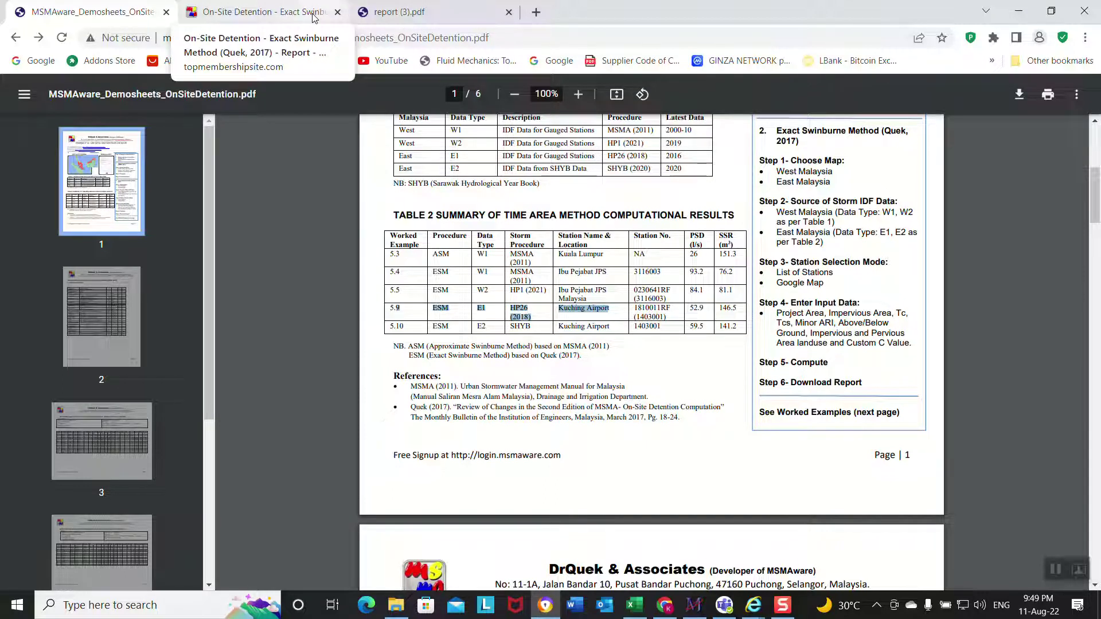
{"action": "left_click", "coordinate": [788, 605]}
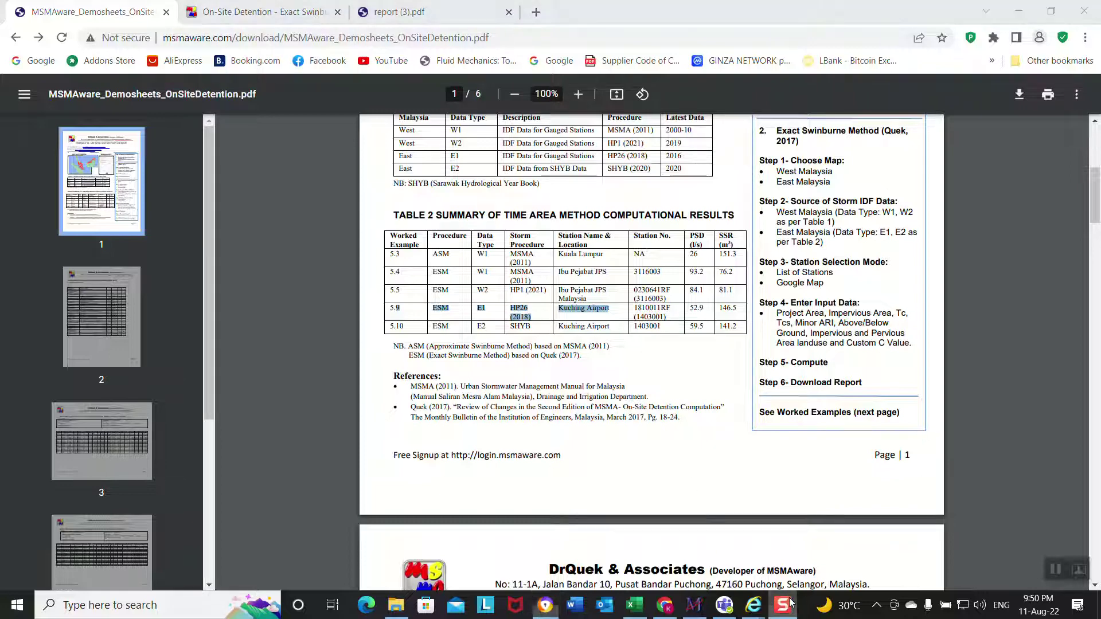